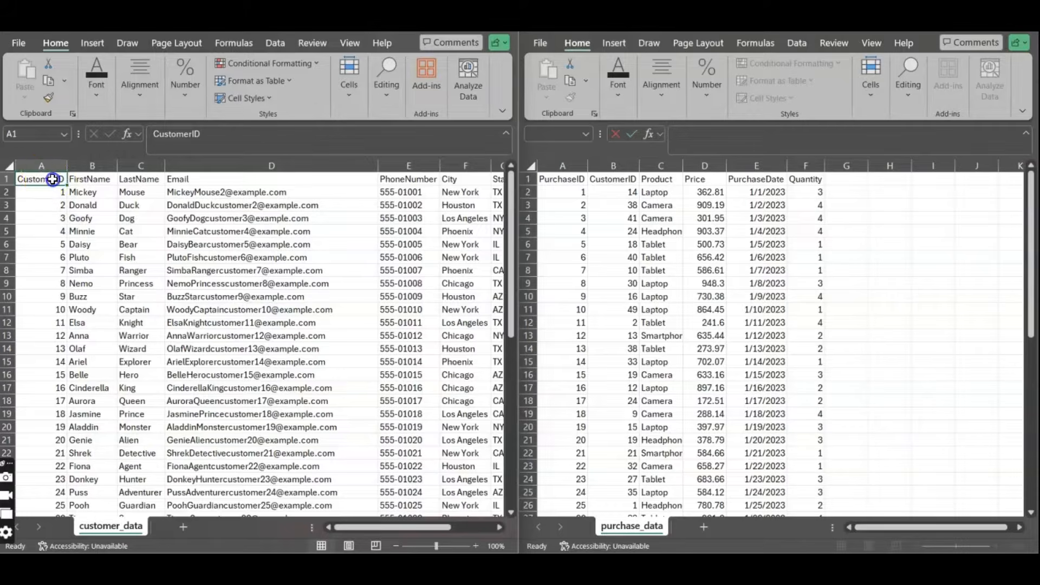
Examine the customer ID, name and email columns in customer_data to see what each customer record contains.
click(85, 183)
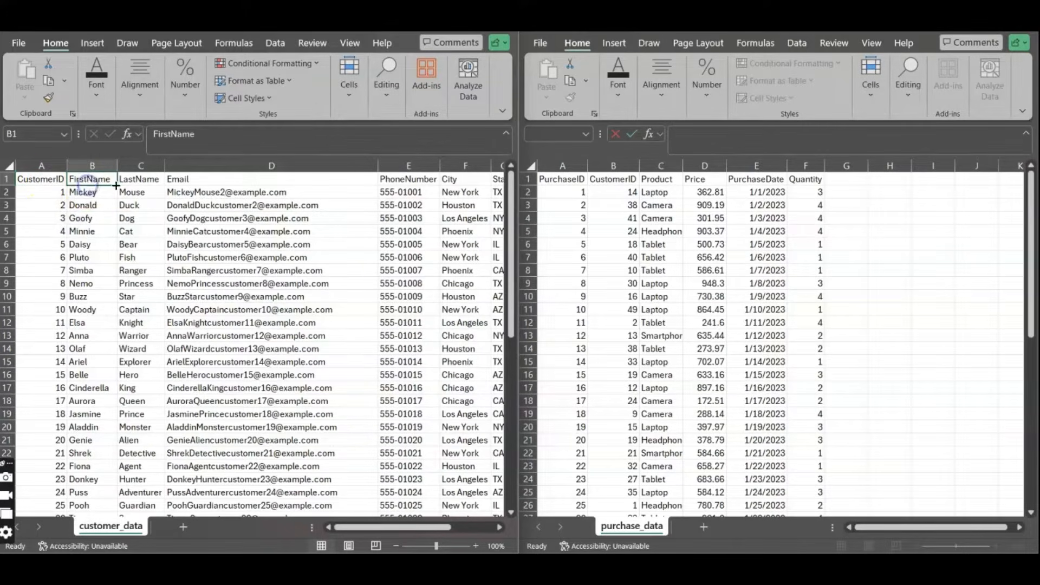
click(139, 192)
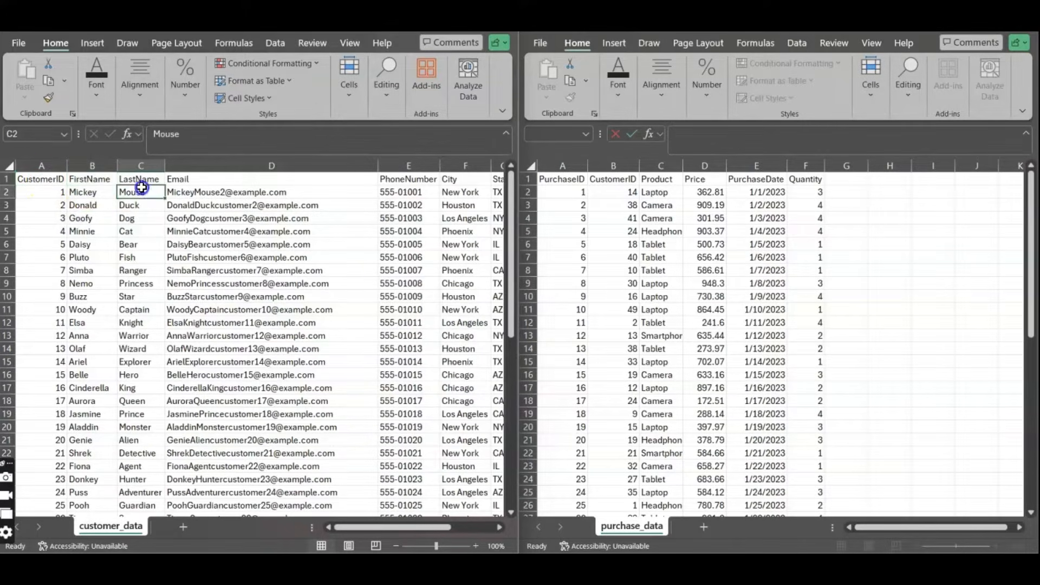
click(191, 181)
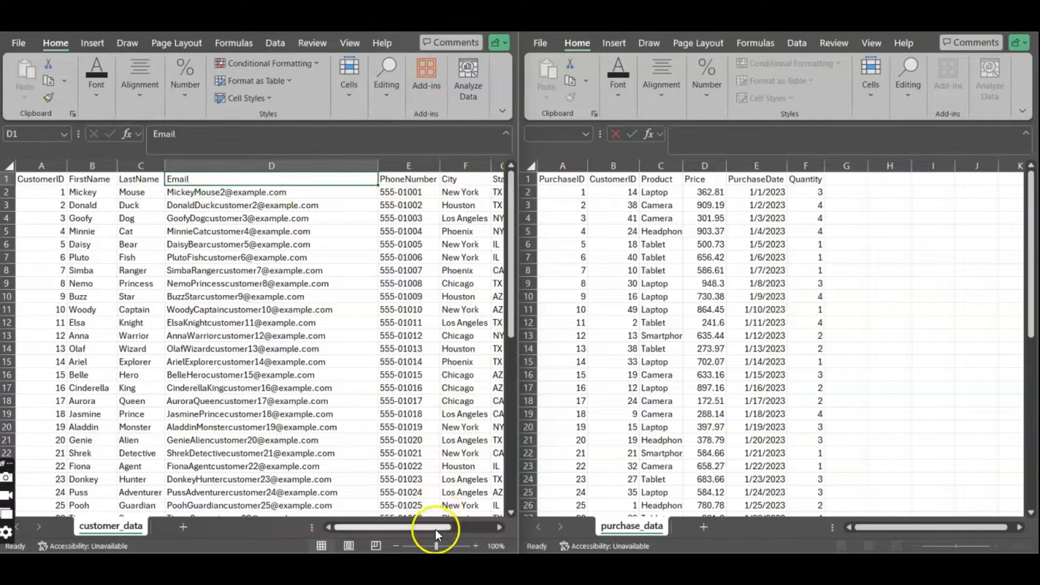
drag(435, 529, 412, 523)
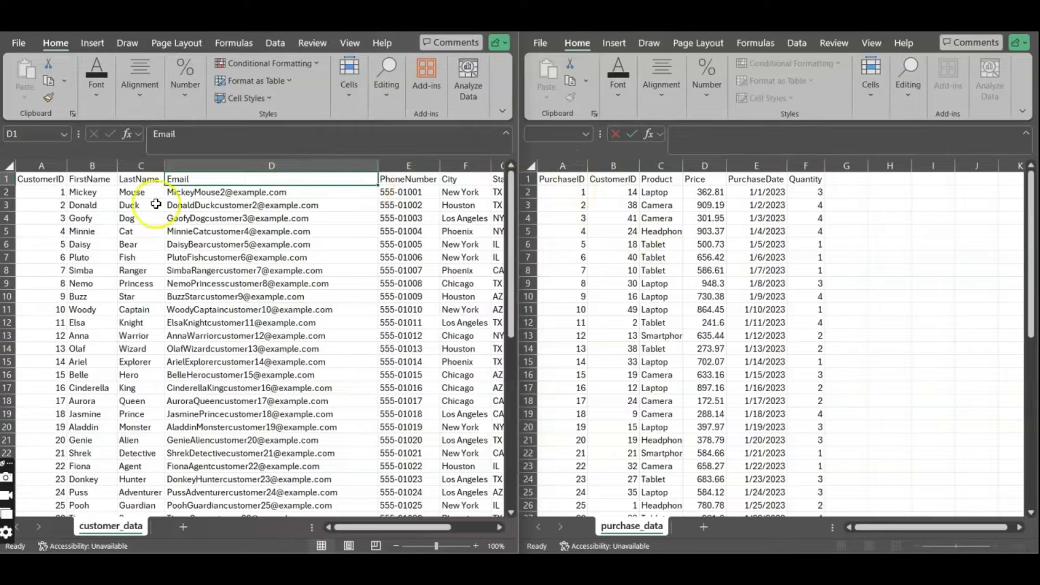
click(79, 190)
click(46, 177)
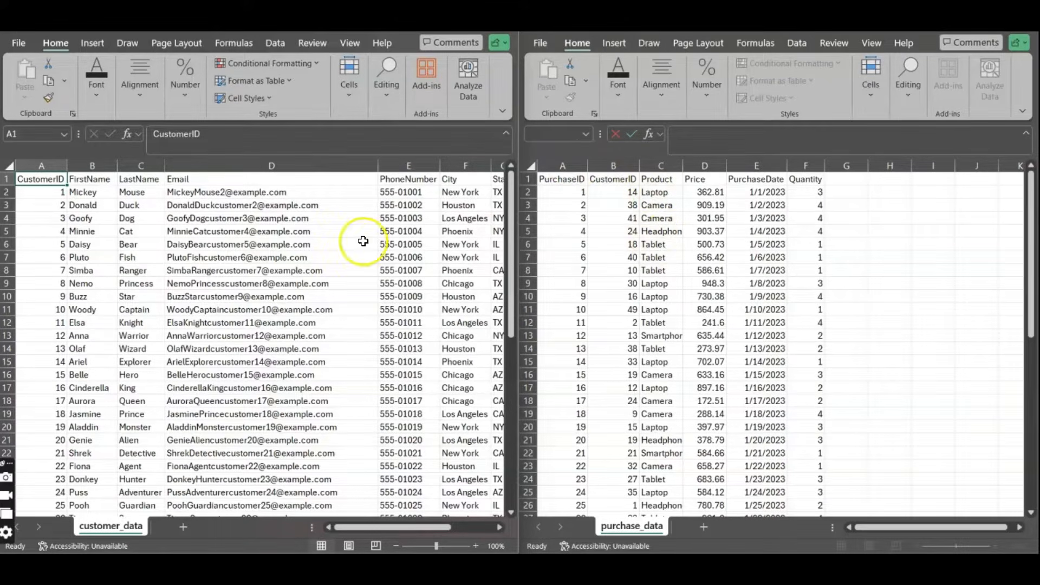
click(102, 202)
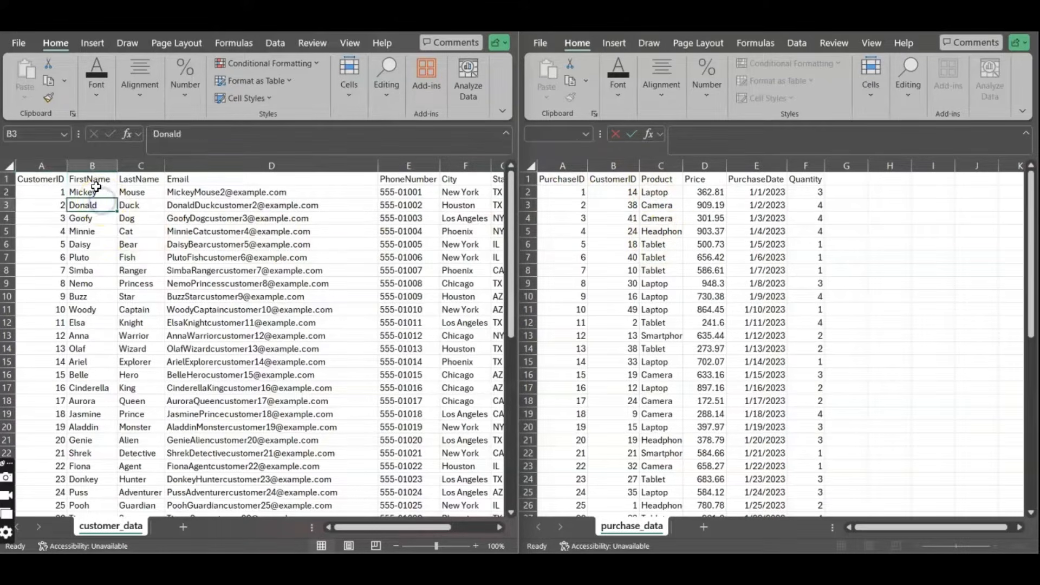
click(86, 192)
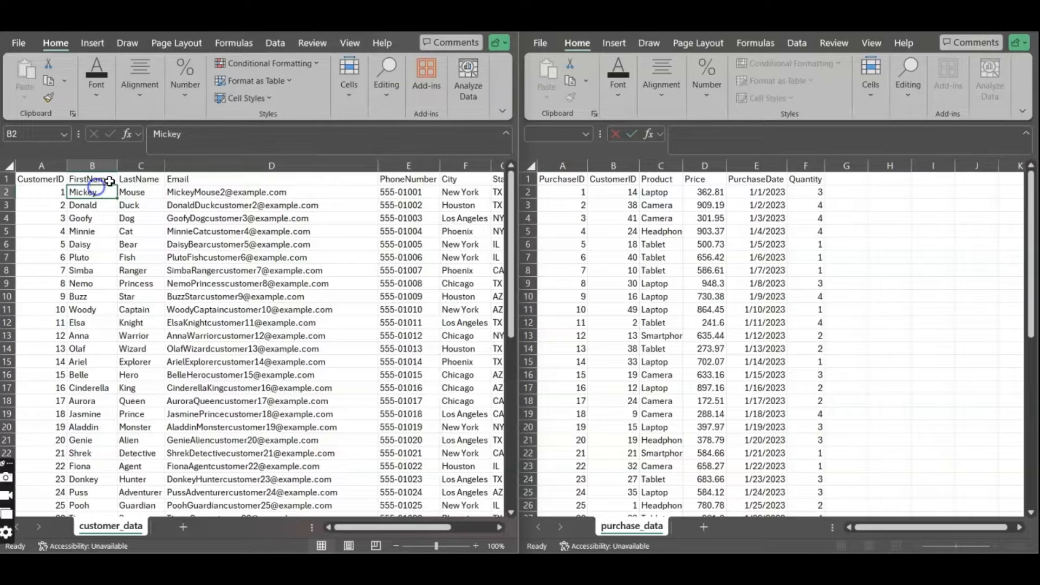
Insert a new column before FirstName in customer_data and give it the header Product.
click(74, 163)
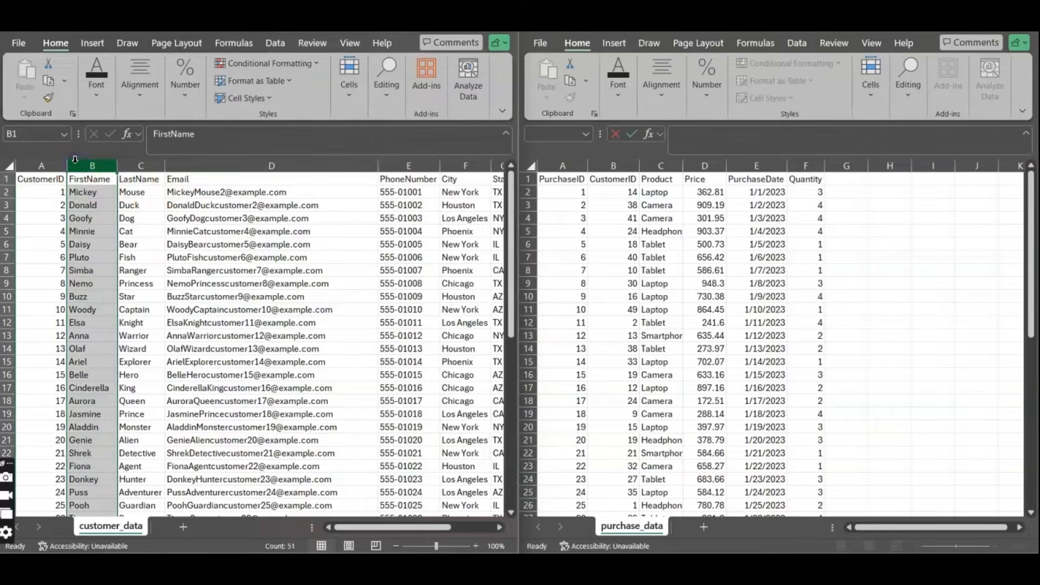
right_click(76, 162)
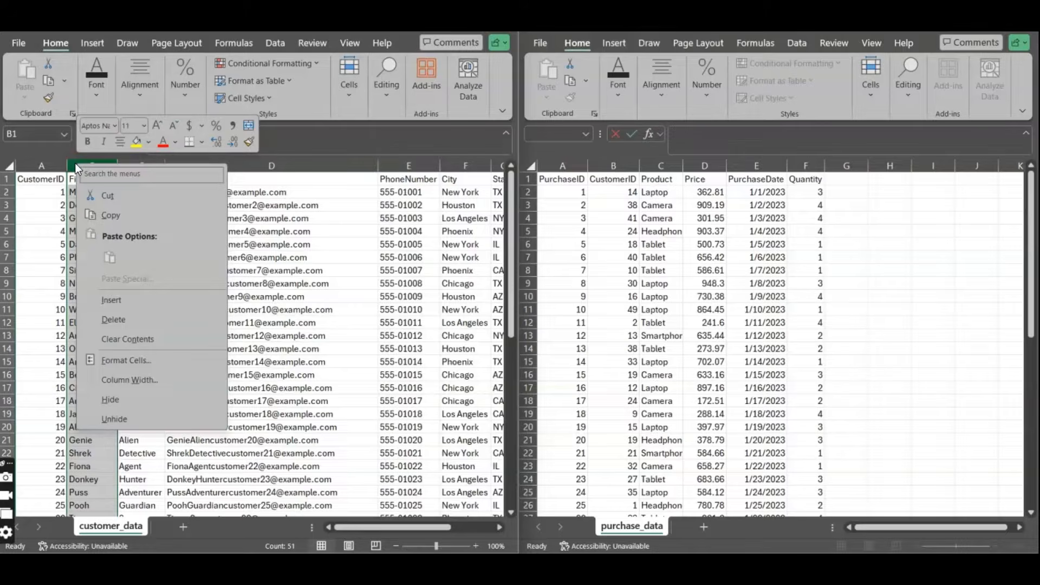
click(127, 302)
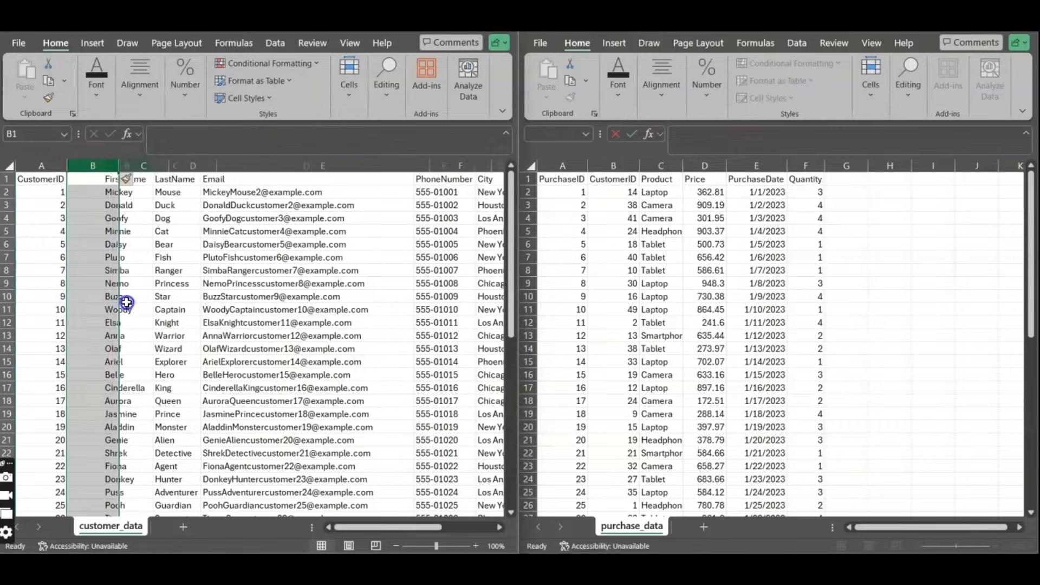
click(77, 179)
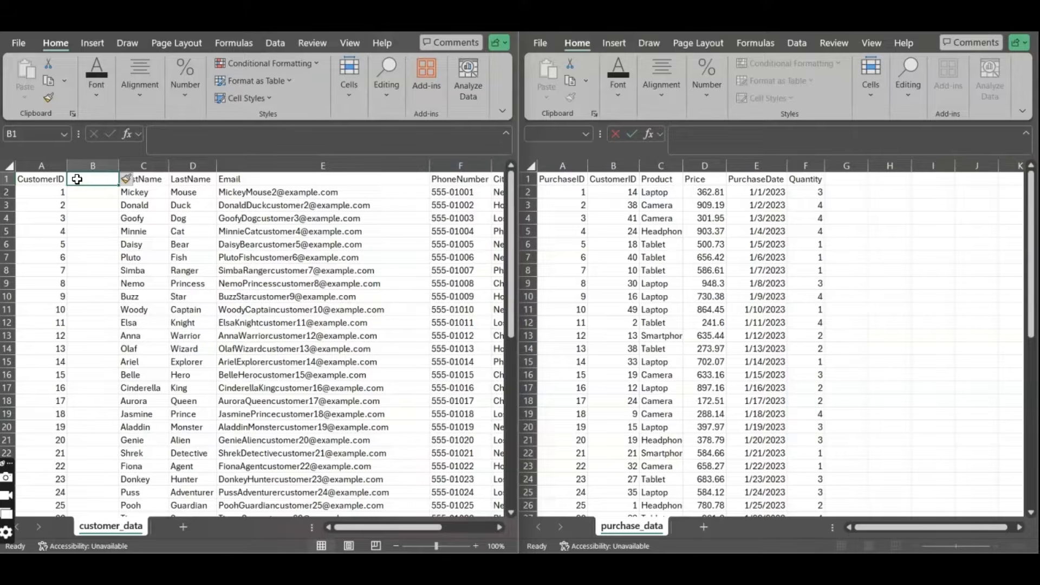
text(Produ)
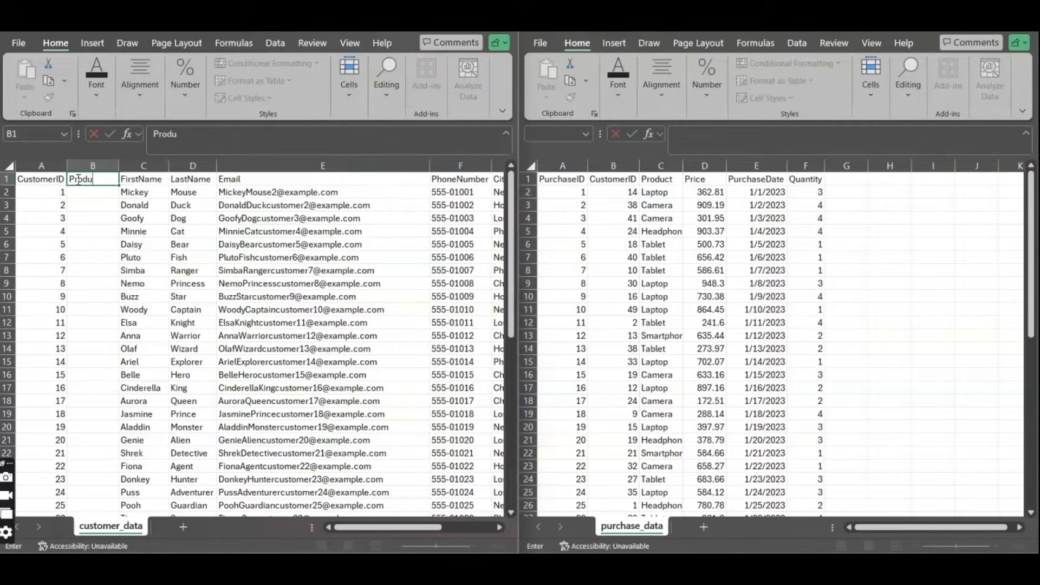
text(ct)
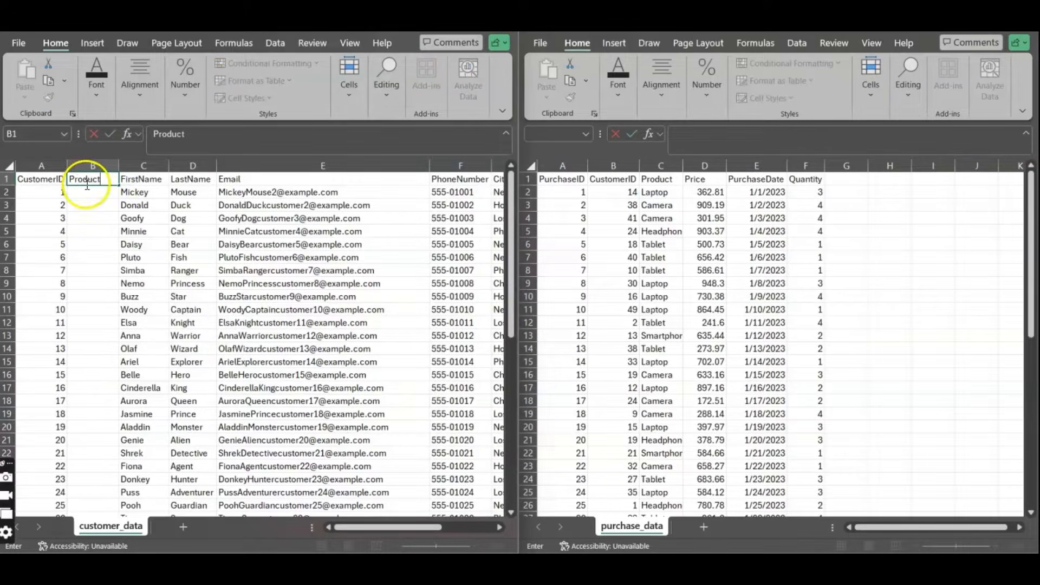
Start a VLOOKUP formula in B2 of customer_data with the customer ID in A2 as the lookup value.
click(87, 193)
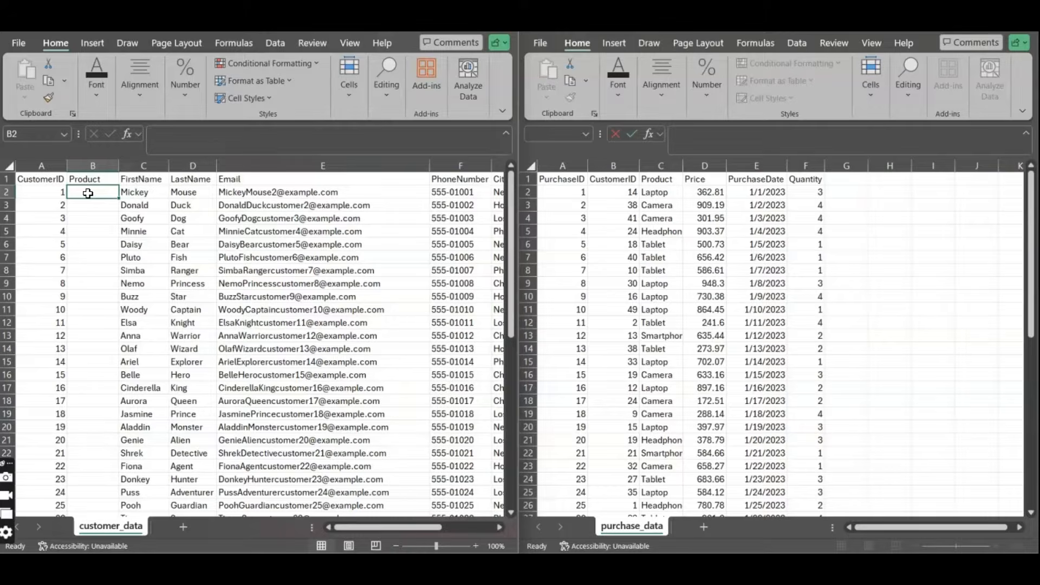
text(=)
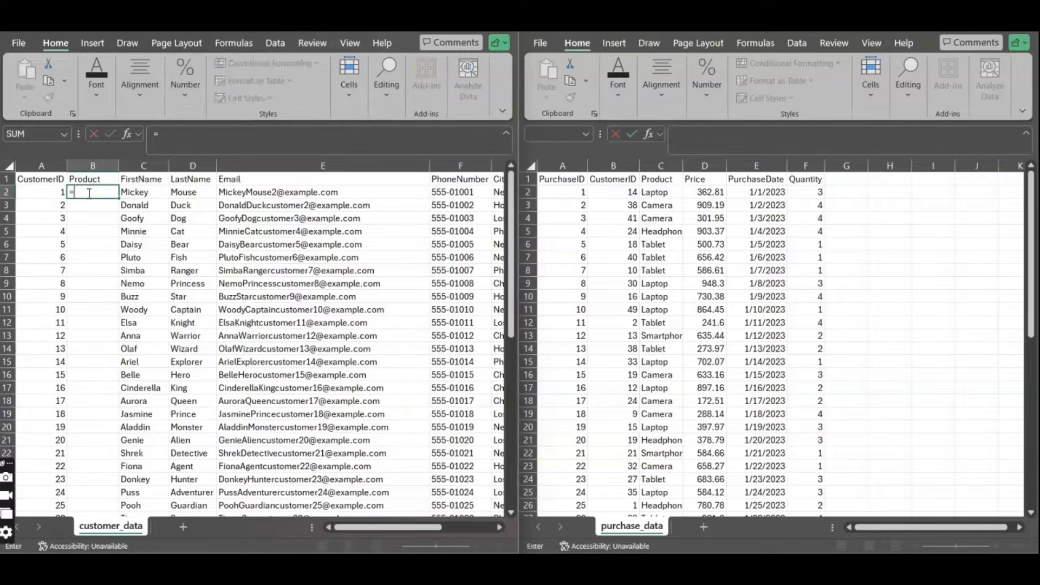
text(vlookup)
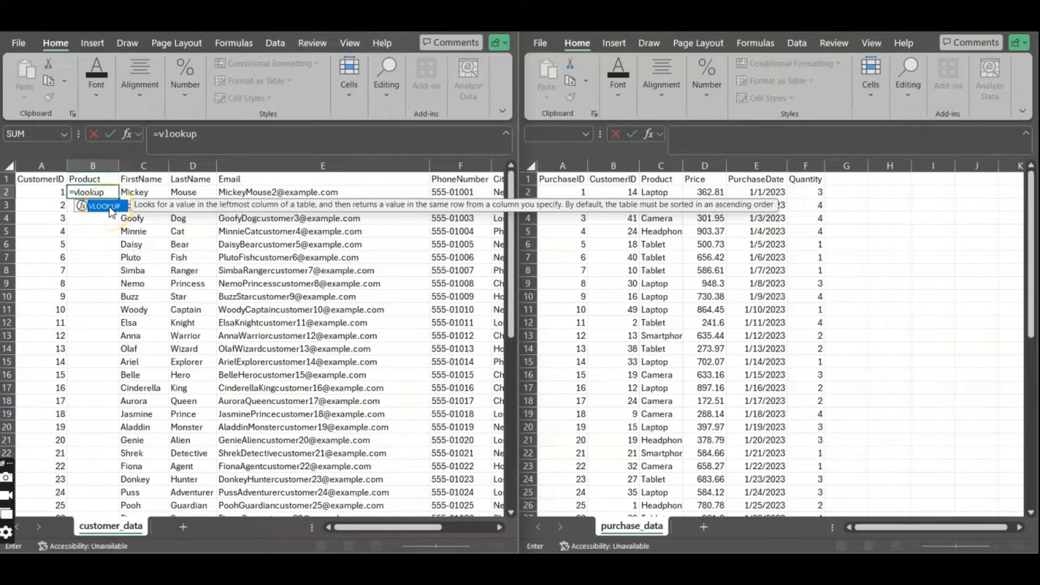
double_click(109, 206)
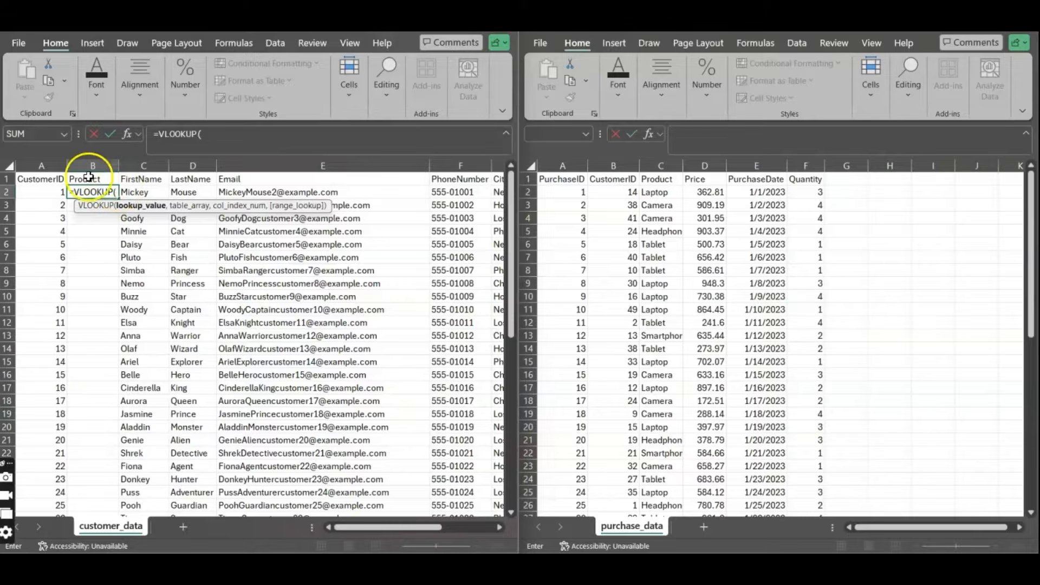
click(40, 195)
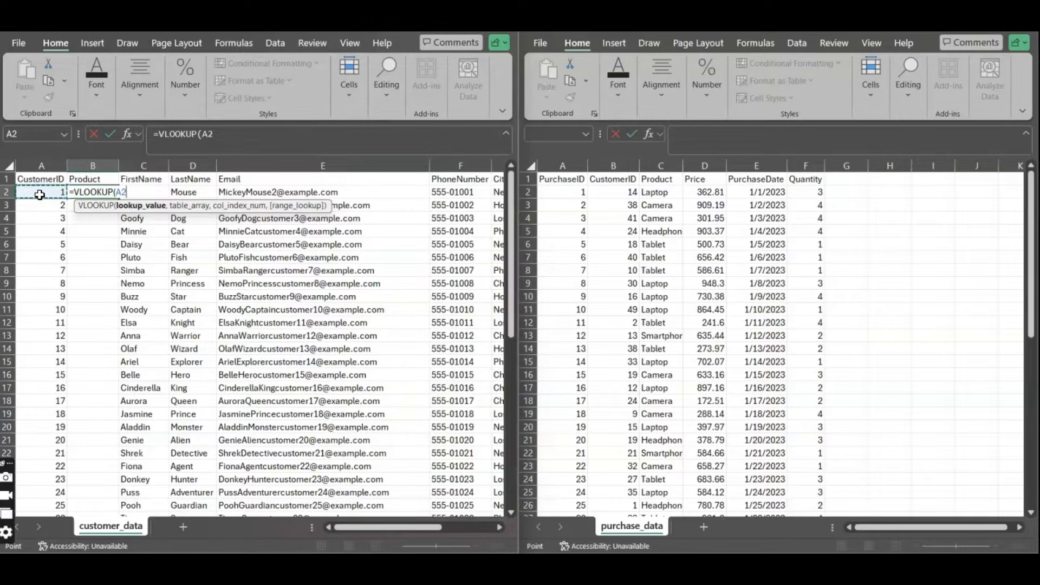
text(,)
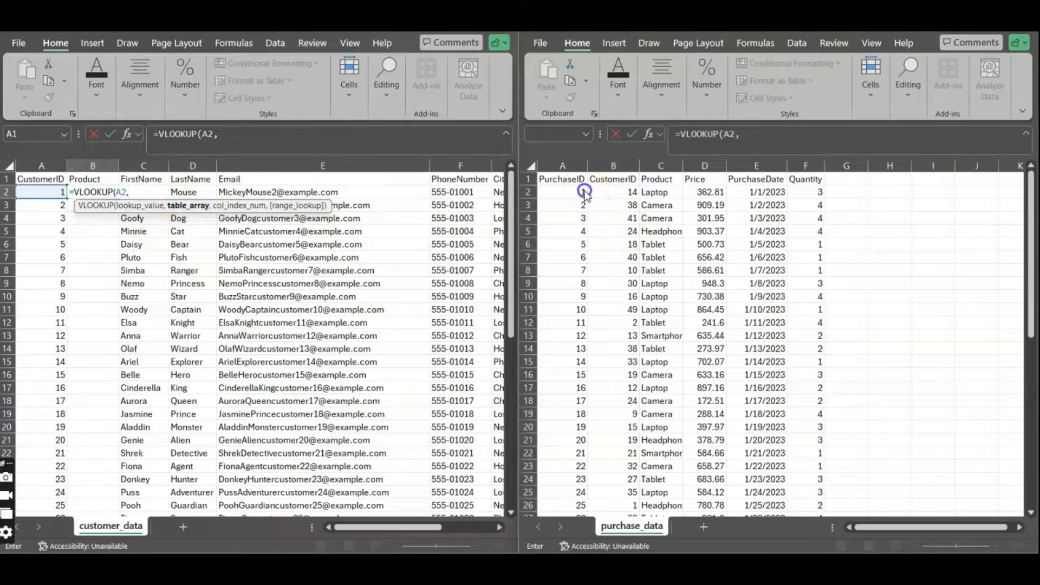
Set the VLOOKUP table array to the CustomerID and Product data in purchase_data, range $B$2:$C$51.
click(609, 187)
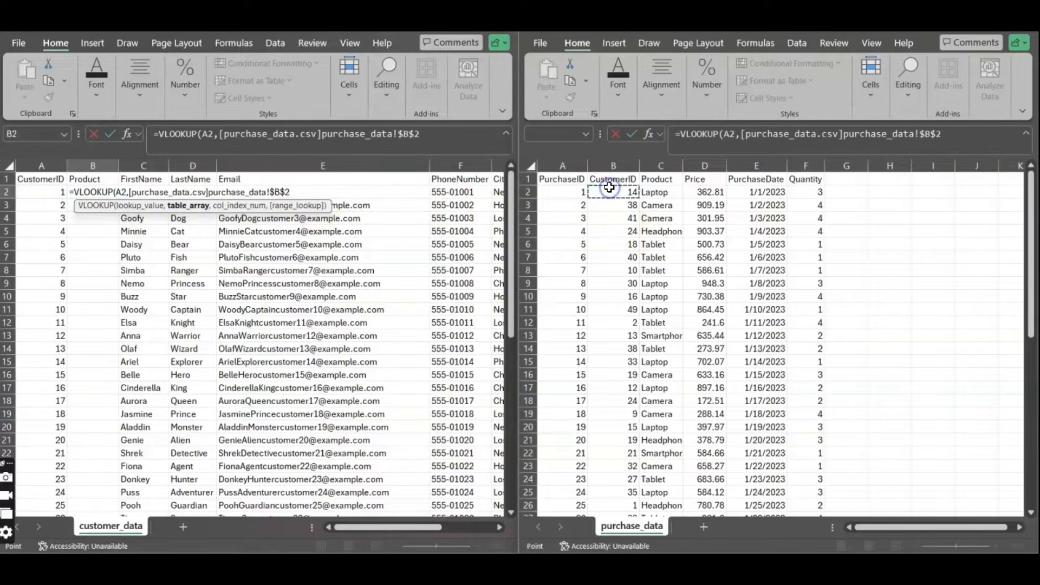
drag(623, 188, 653, 189)
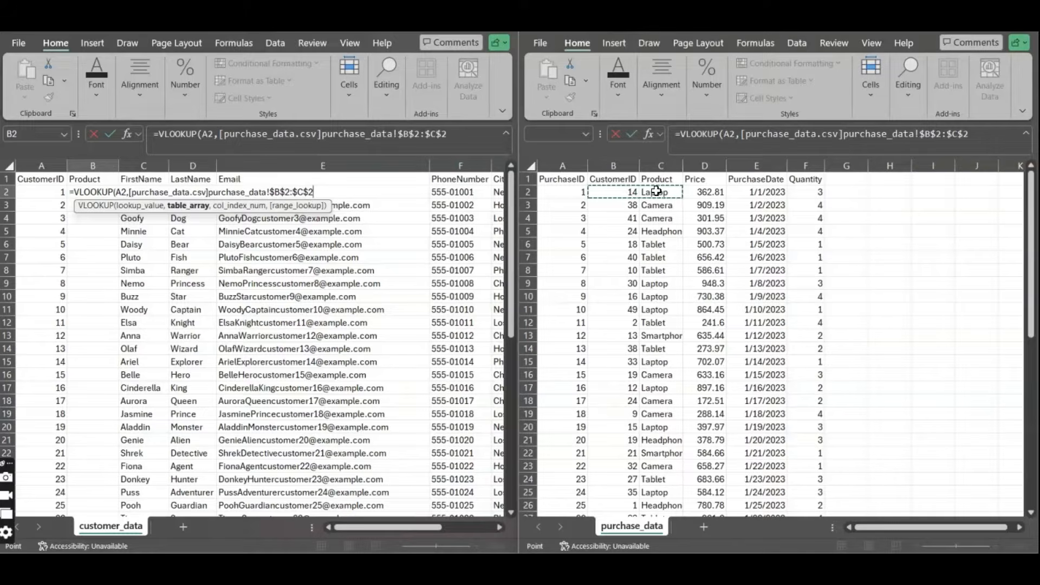
key(ctrl+shift+Down)
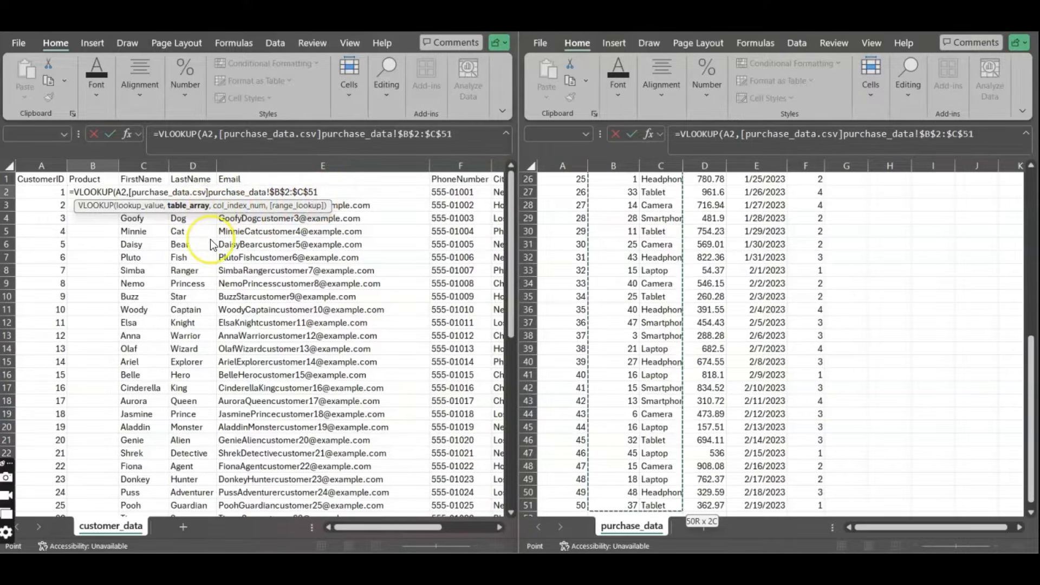
text(,)
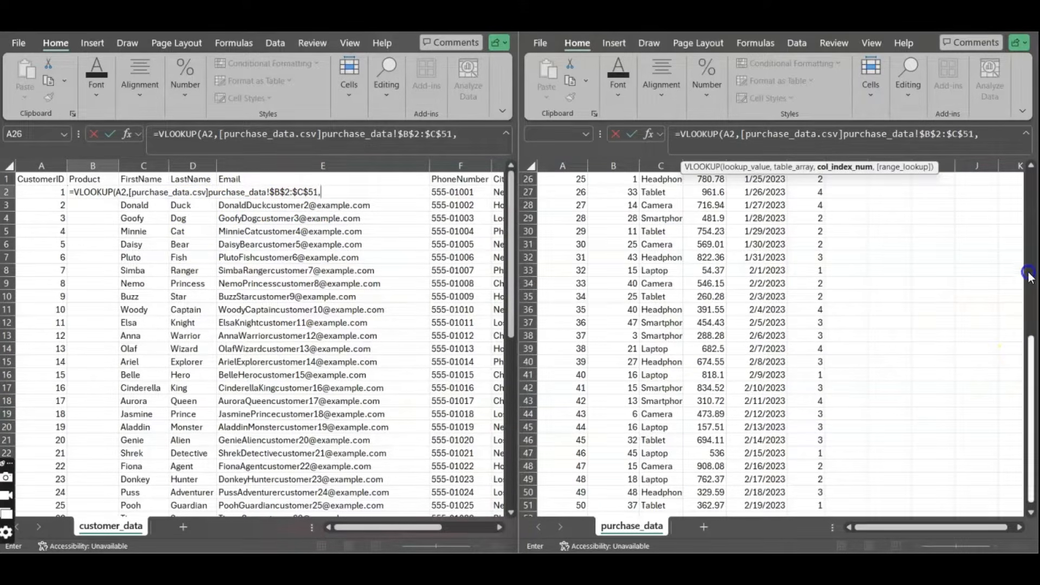
Complete the VLOOKUP with column index 2 and FALSE for an exact match, and enter the formula.
drag(1031, 336, 1028, 226)
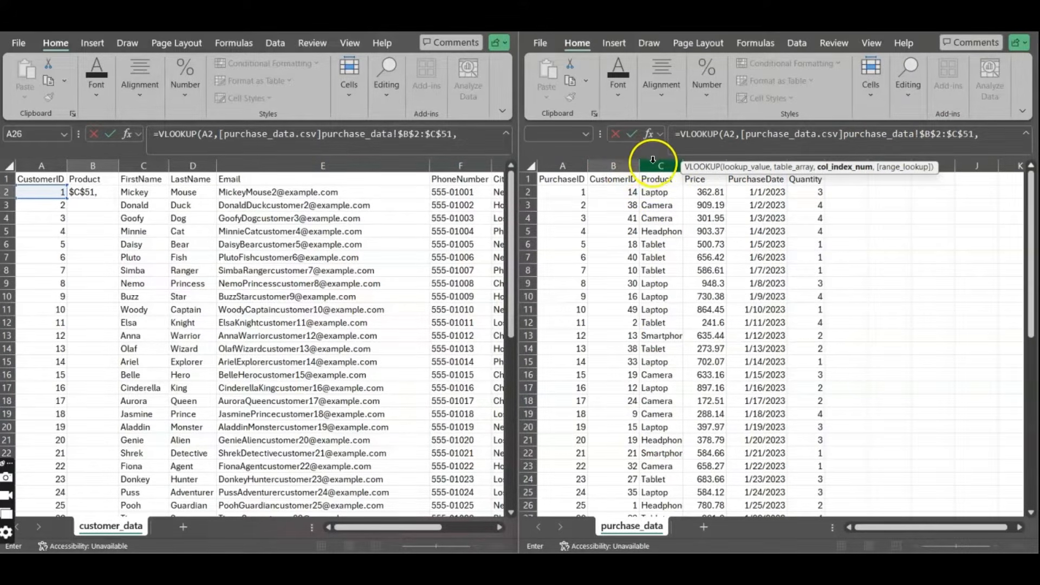
click(985, 134)
text(2)
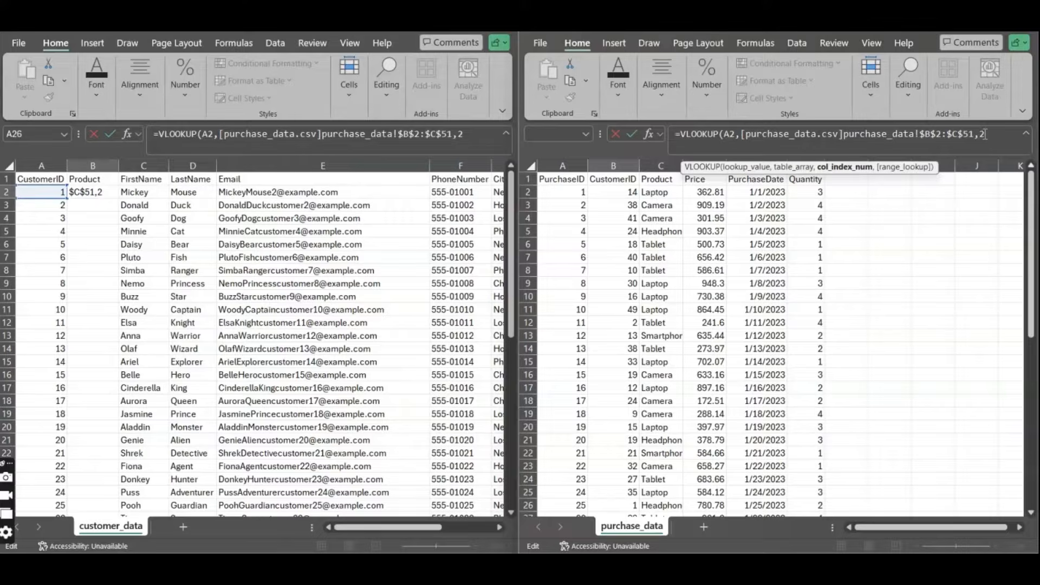
text(,)
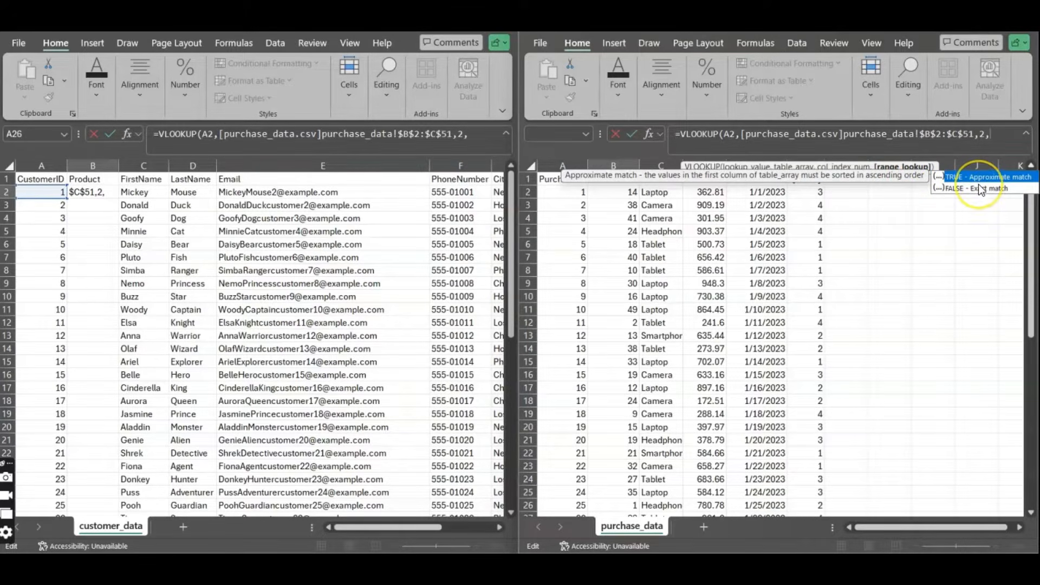
text(fal)
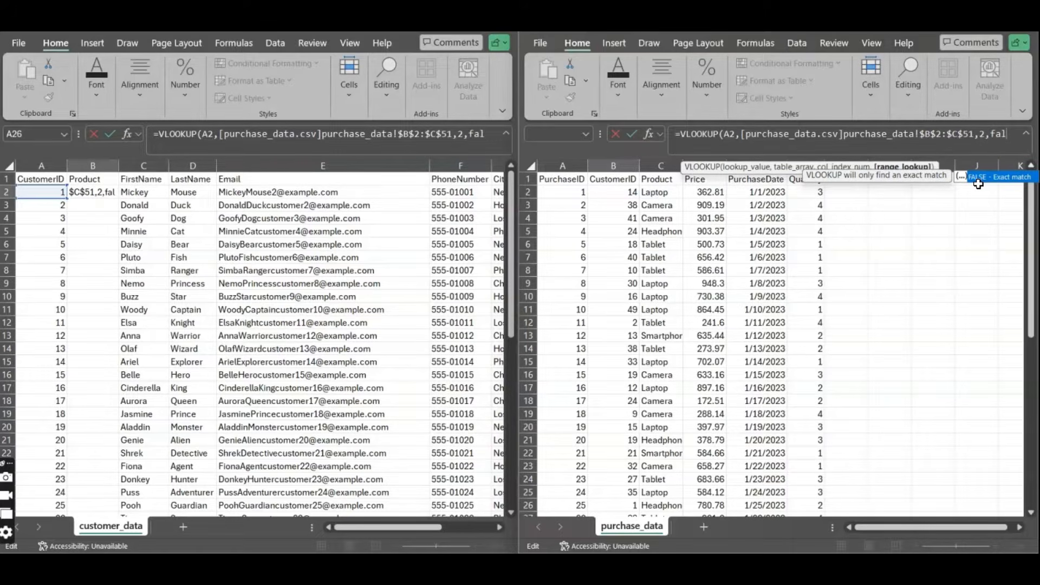
key(Tab)
text())
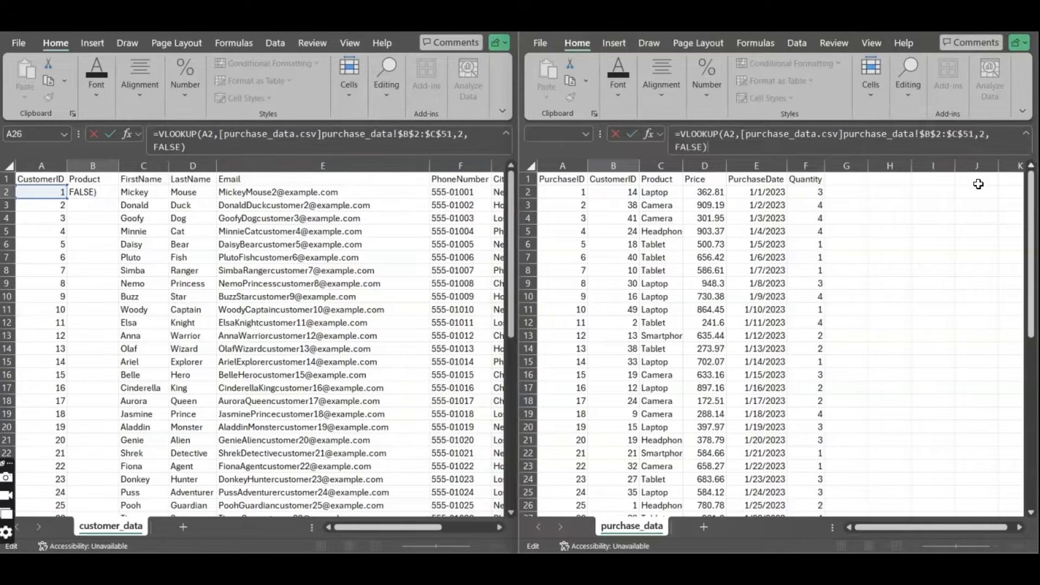
key(Return)
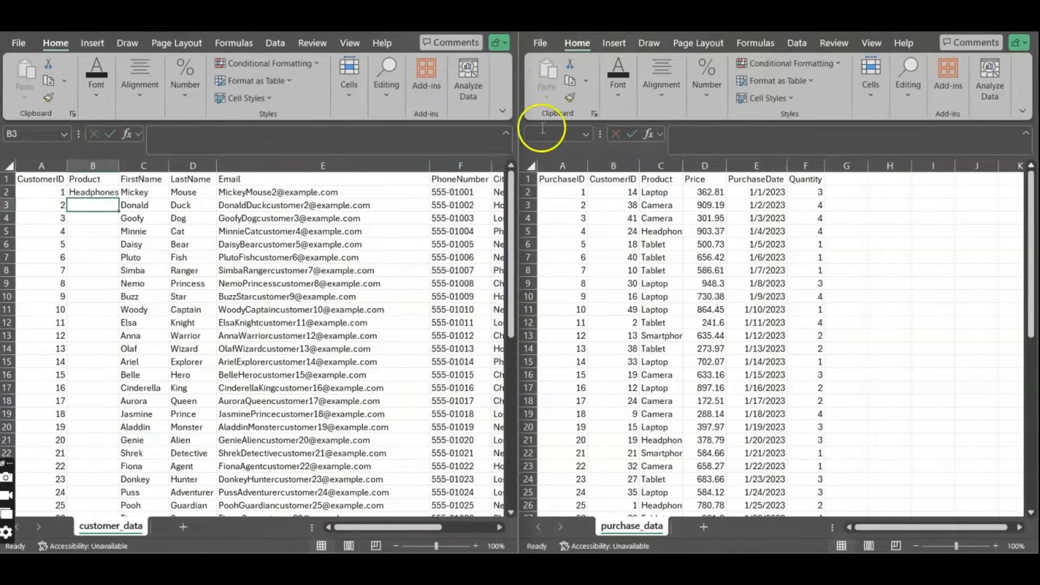
Check the product returned in B2 against the purchase record for customer ID 1 in purchase_data.
click(103, 190)
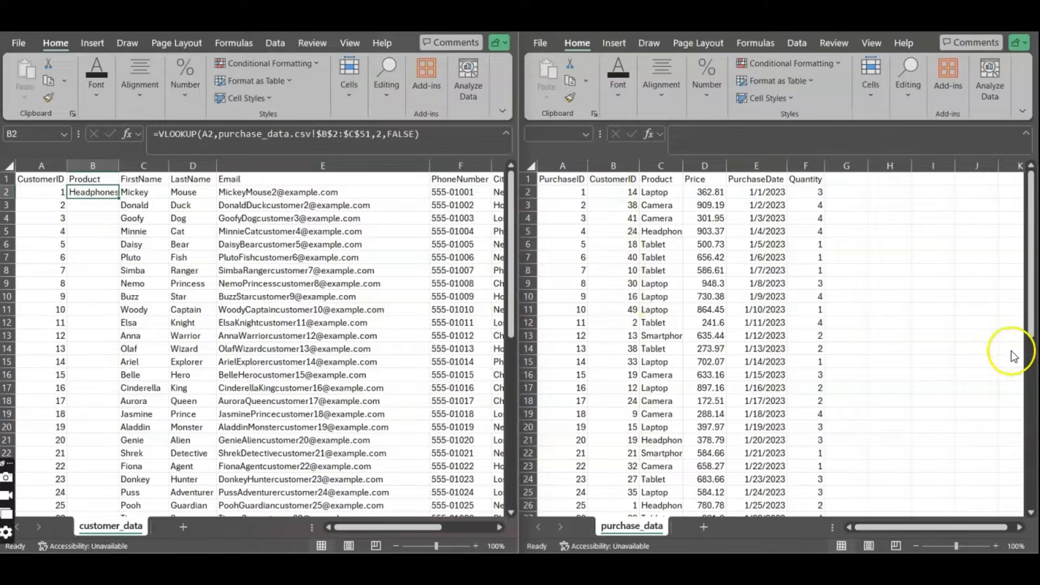
click(1027, 332)
scroll(718, 415, down, 2)
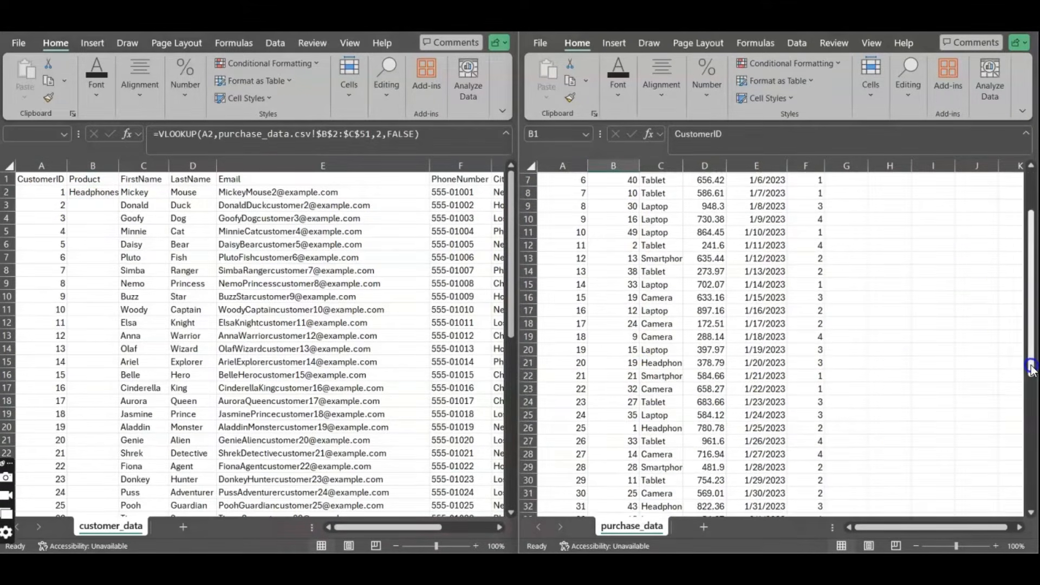
click(658, 428)
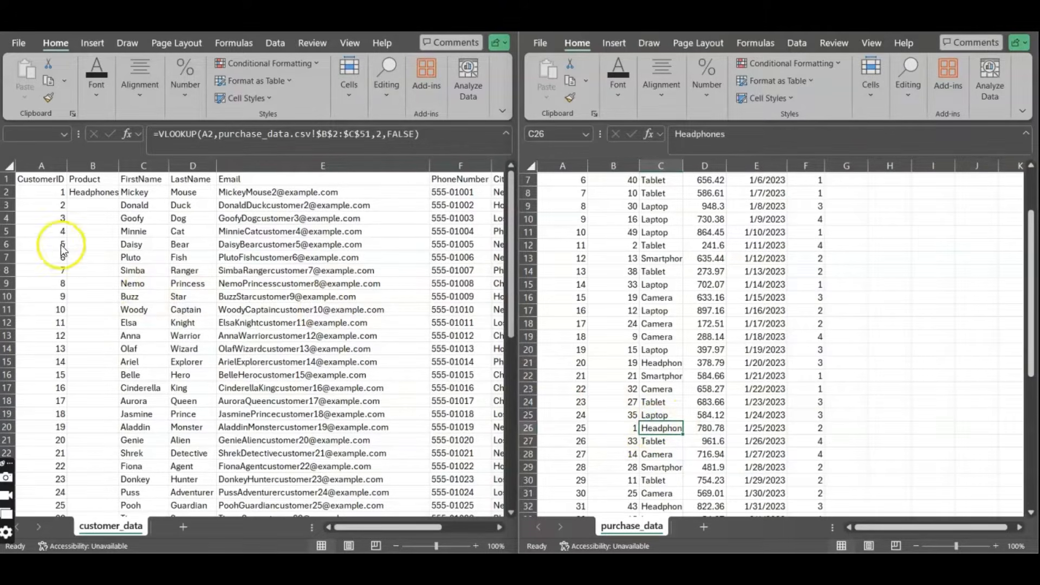
Fill the B2 VLOOKUP formula down the Product column for all customers and inspect the copy in B3.
click(92, 193)
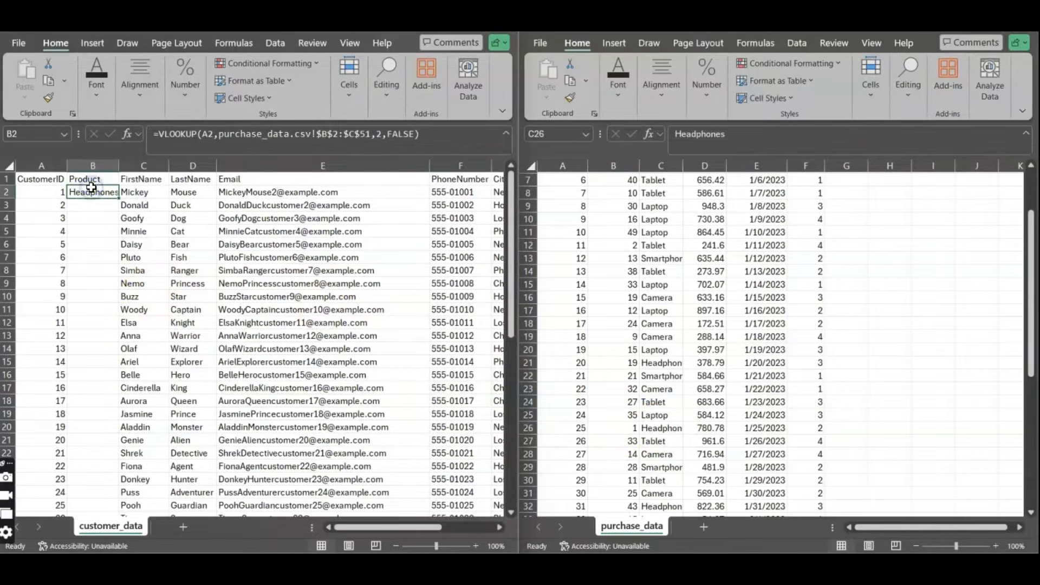
double_click(118, 199)
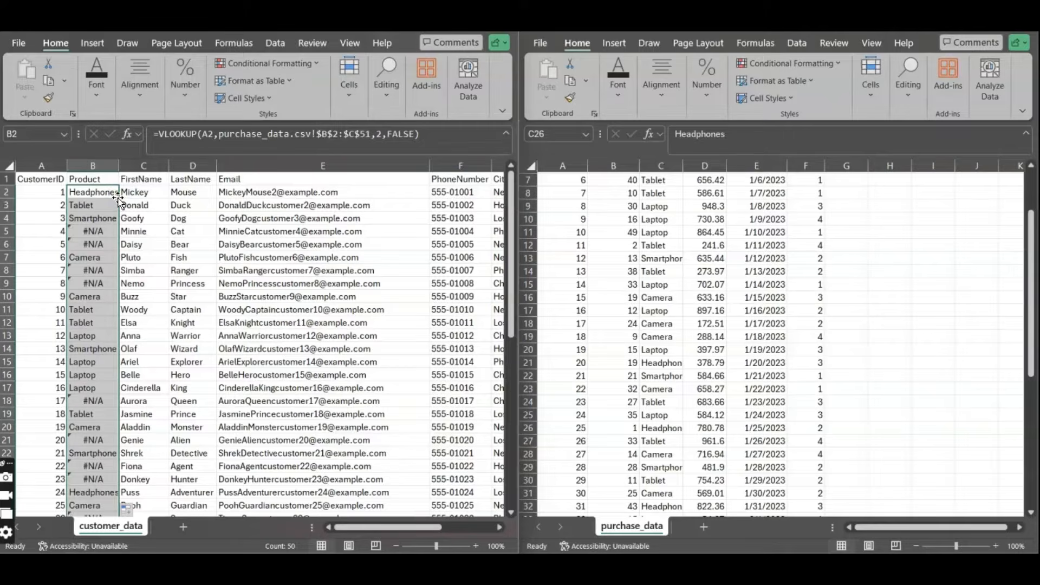
click(91, 203)
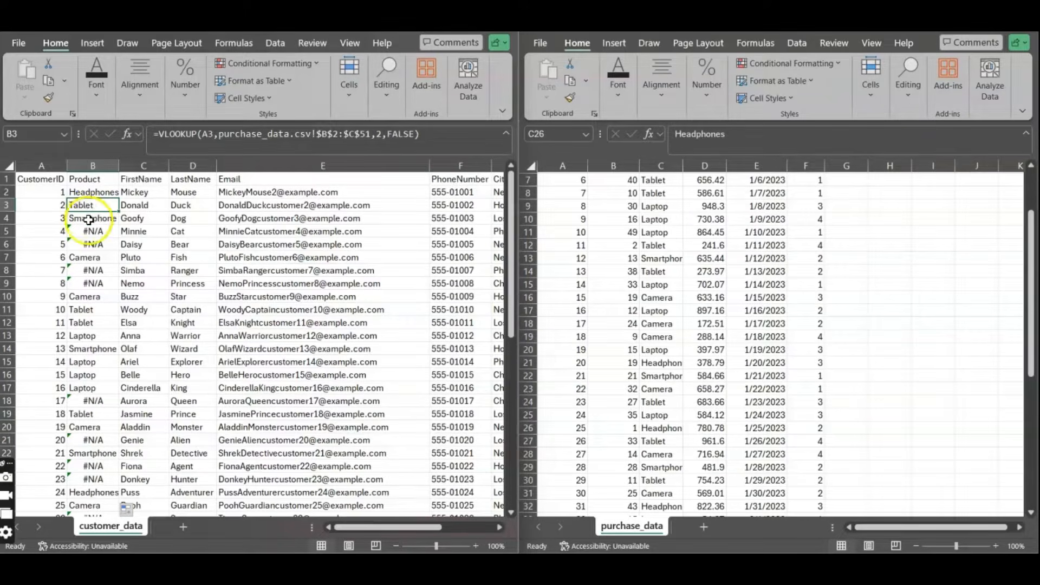
Inspect the lookup formula in B5 of customer_data, and turn on filters for the purchase_data header row.
click(91, 220)
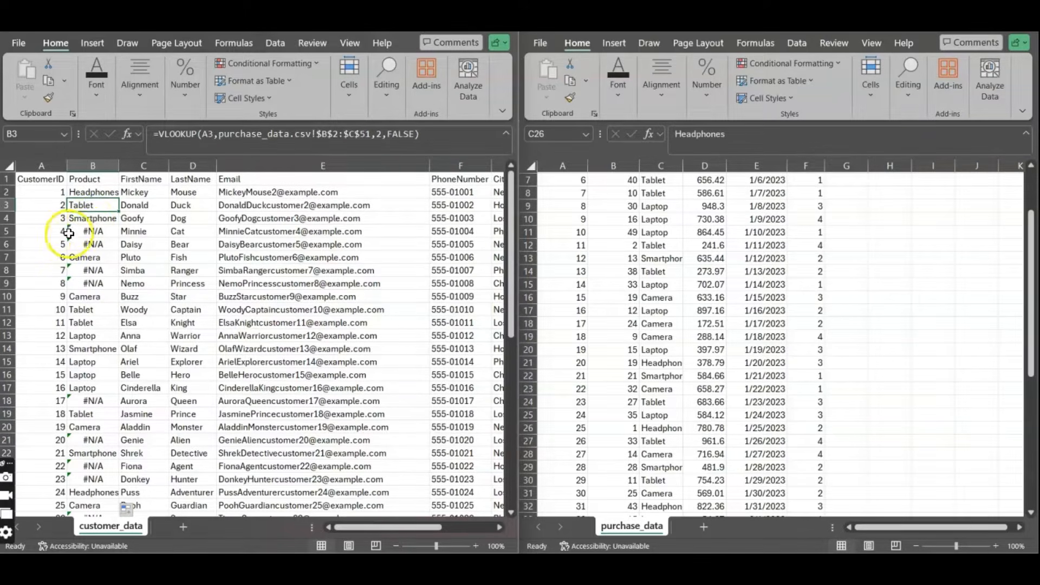
click(91, 231)
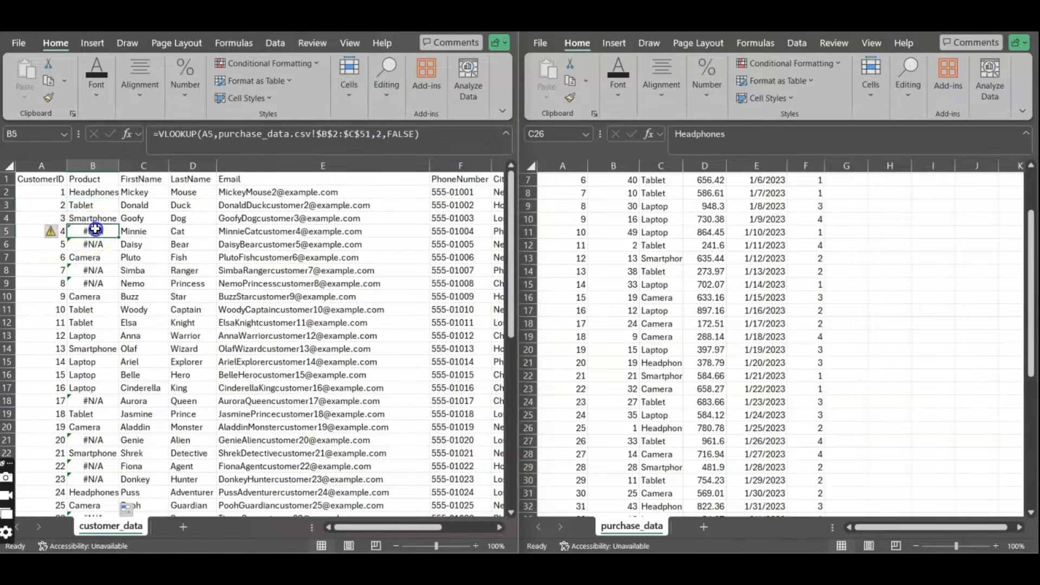
click(798, 299)
scroll(798, 298, up, 2)
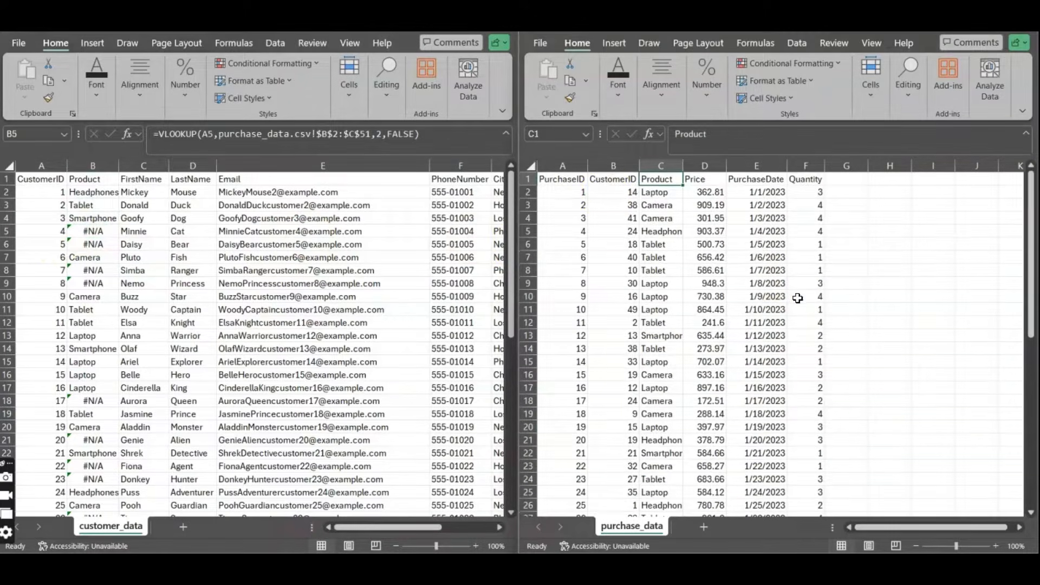
click(609, 187)
click(610, 179)
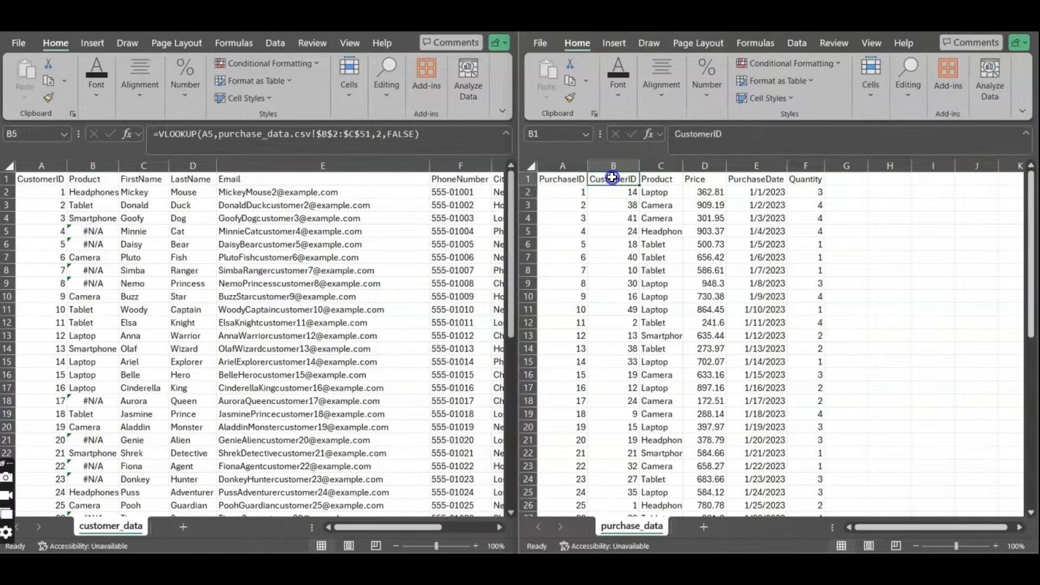
click(792, 42)
click(845, 81)
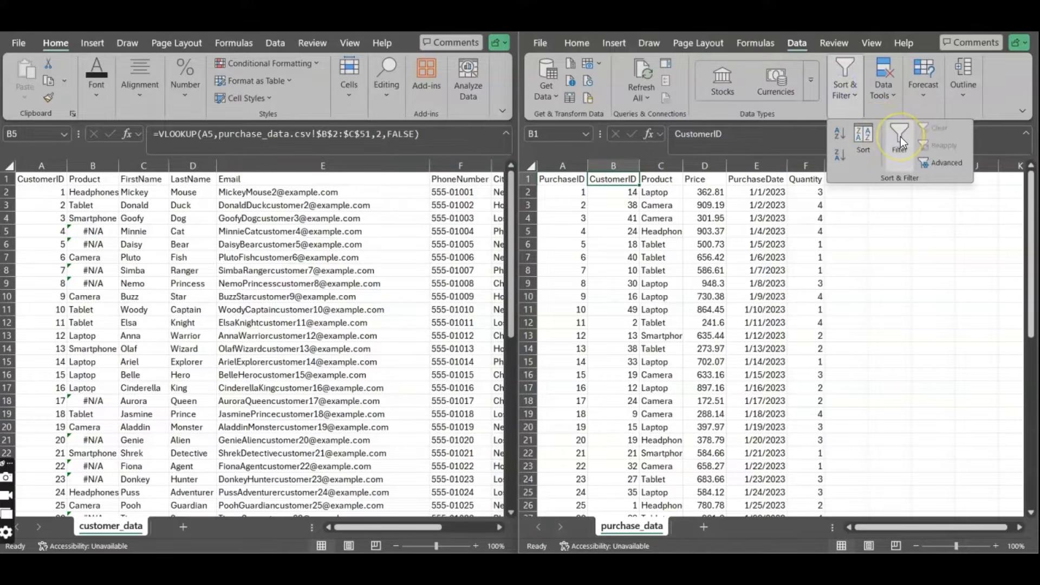
click(897, 137)
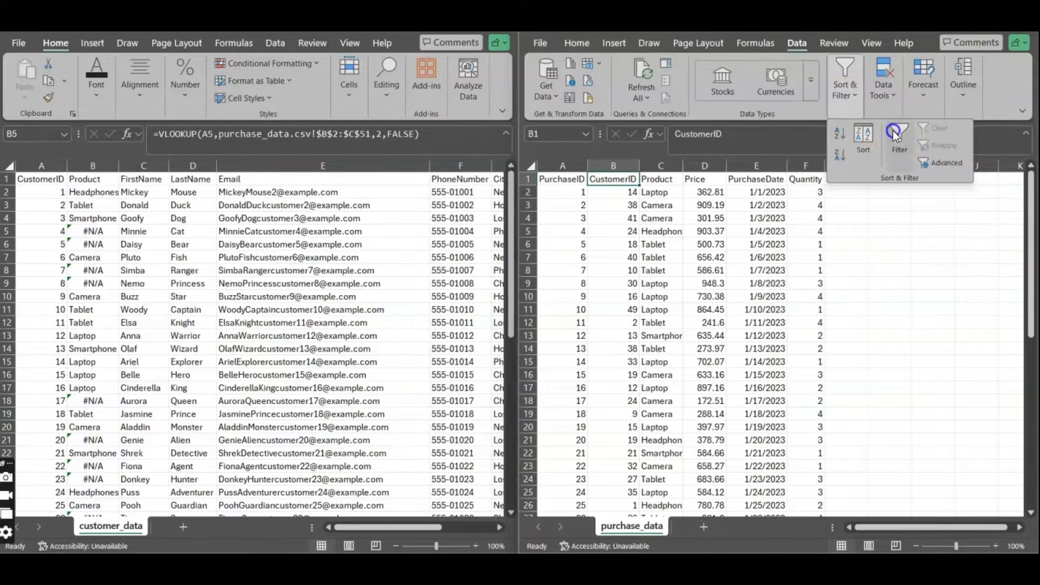
Check the CustomerID filter list in purchase_data for customer ID 4 and close it without filtering.
click(633, 179)
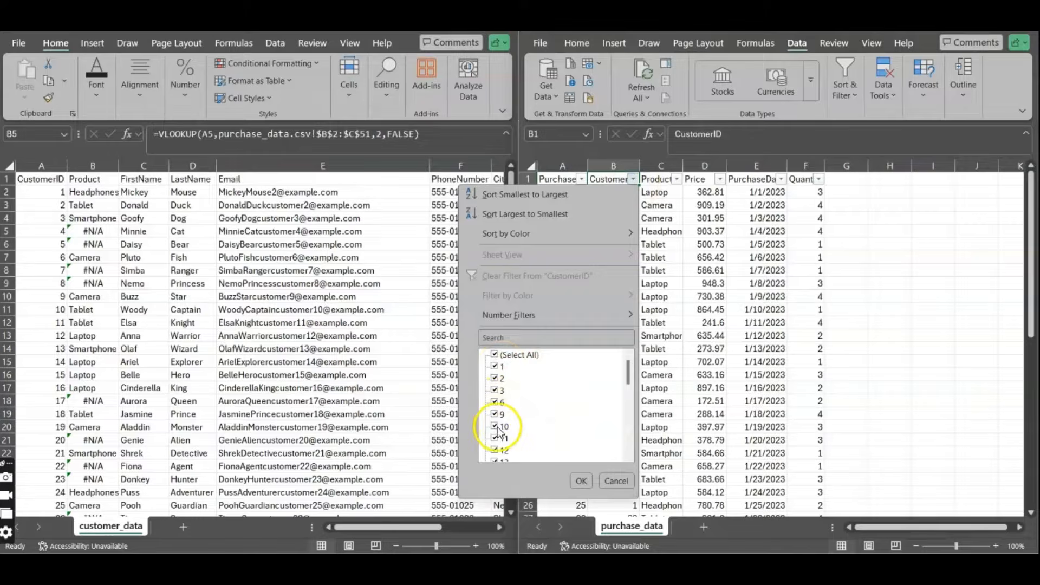
click(615, 481)
click(774, 307)
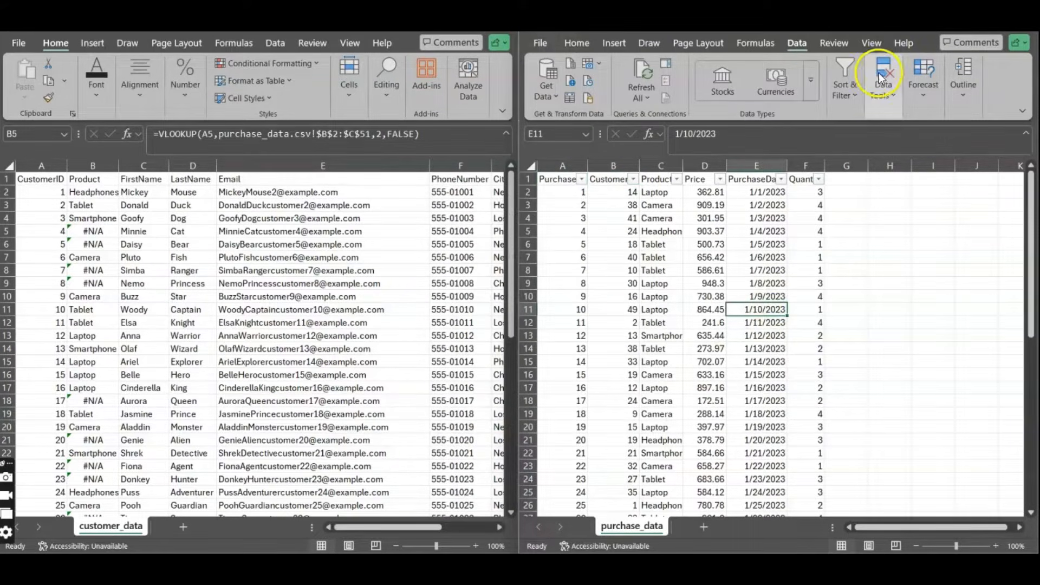
Compare the VLOOKUP formulas in B2, B3 and B5 of the Product column in customer_data.
click(93, 230)
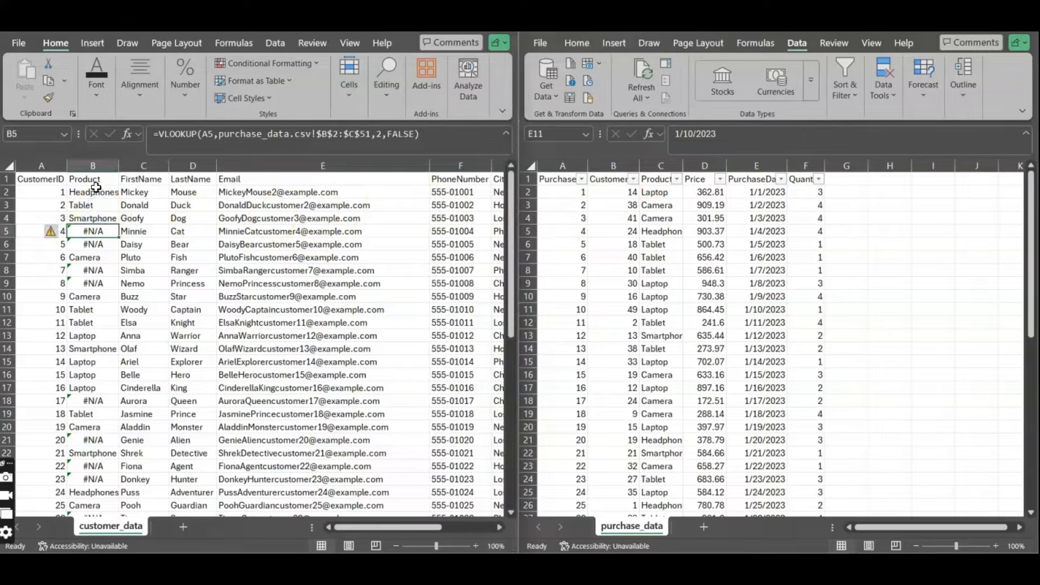
click(96, 192)
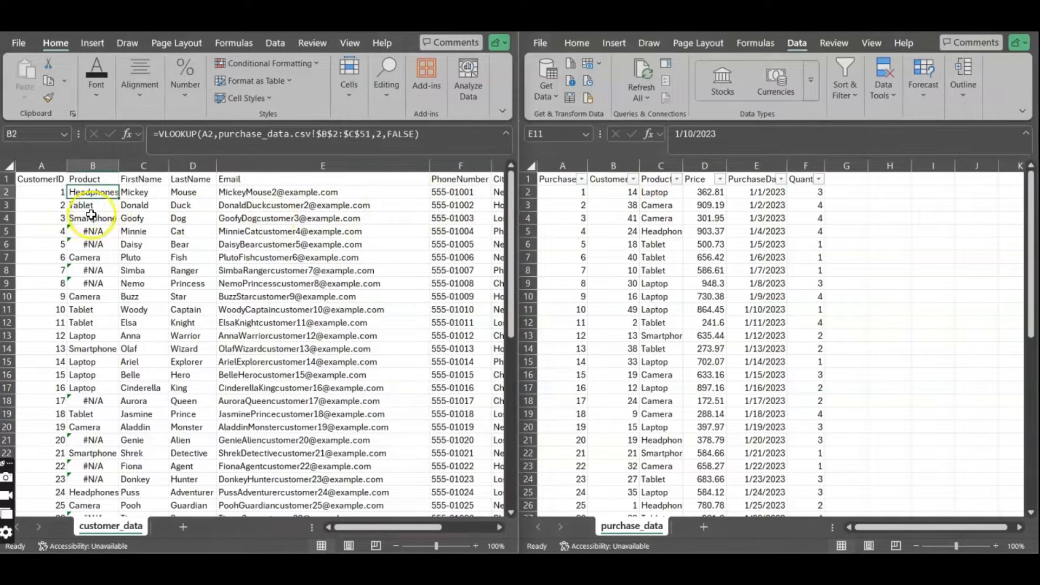
click(91, 232)
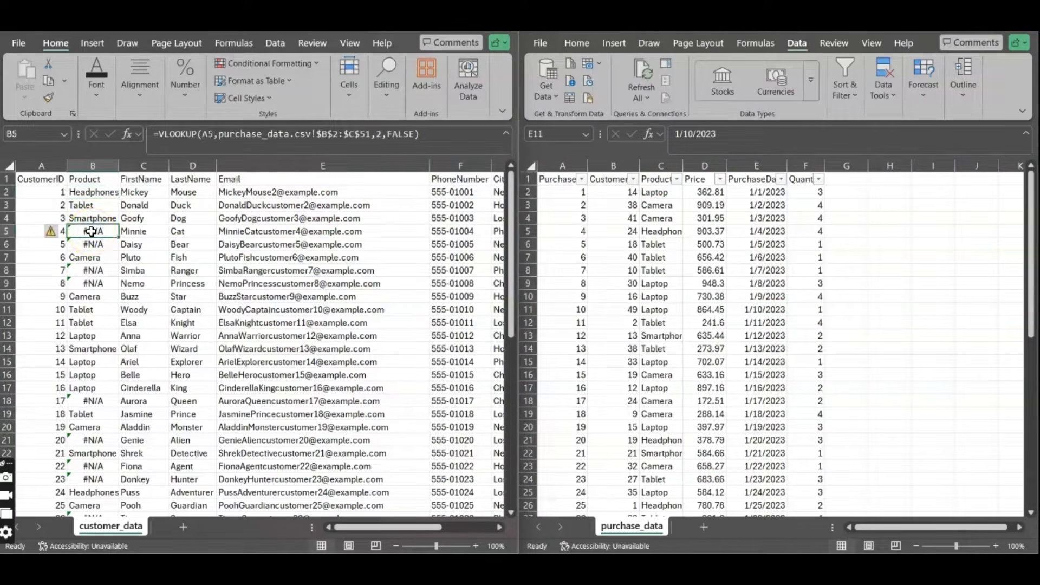
click(94, 195)
click(94, 201)
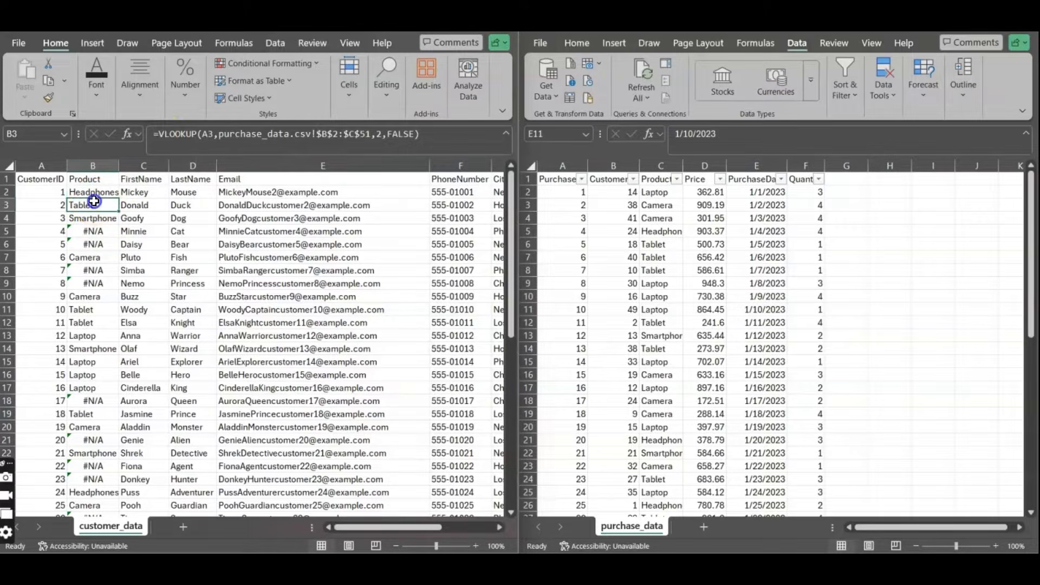
Wrap the B2 VLOOKUP in IFNA with a blank space " " as the value for missing matches, and enter the formula.
click(96, 191)
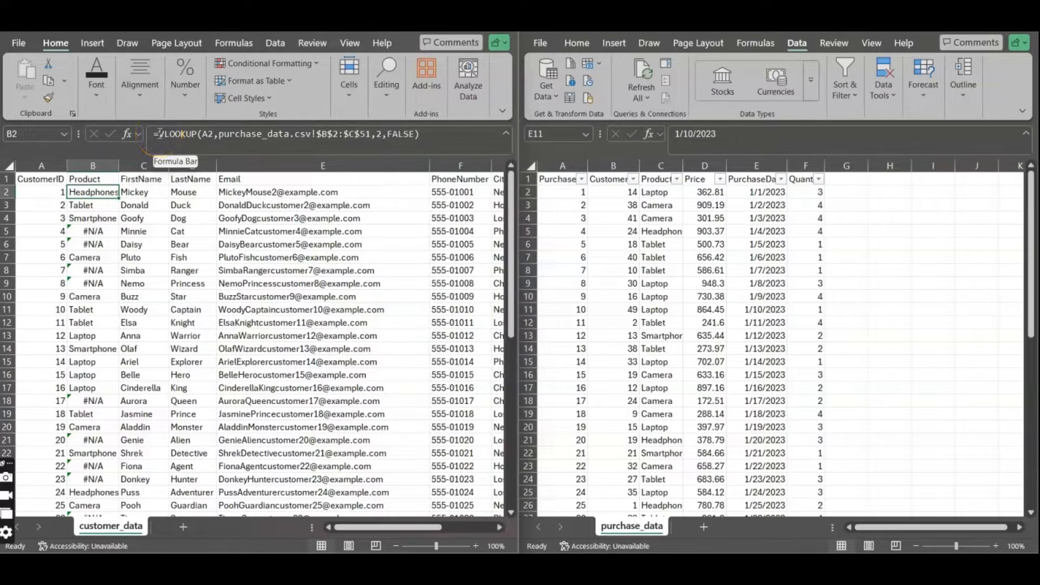
click(158, 133)
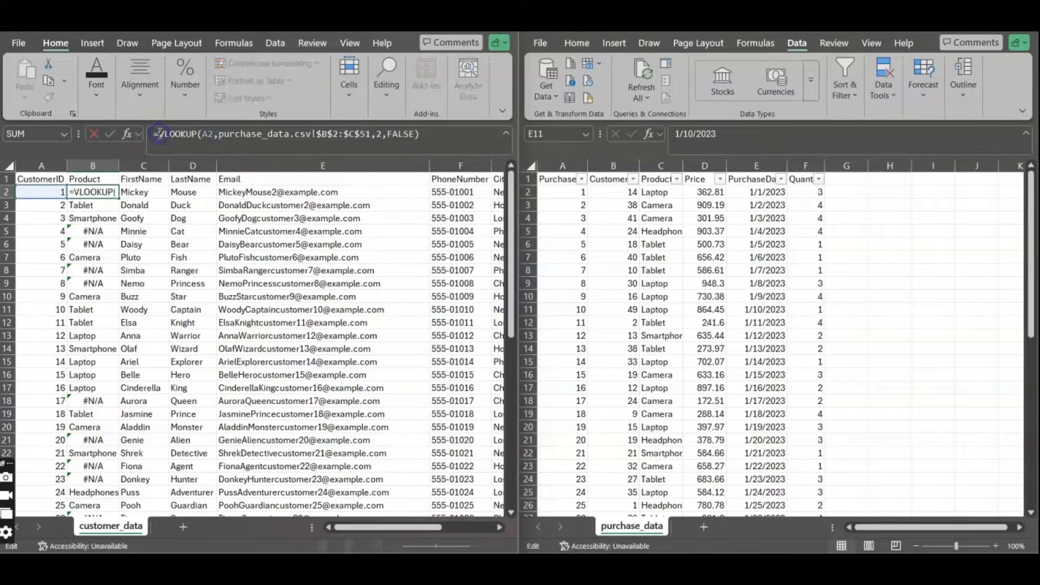
text(ifna)
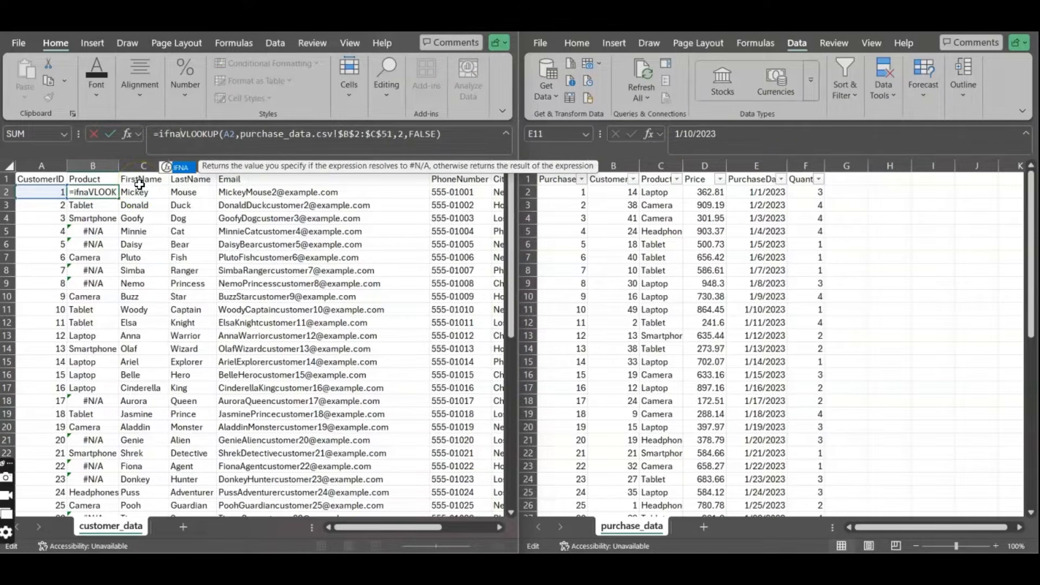
text(()
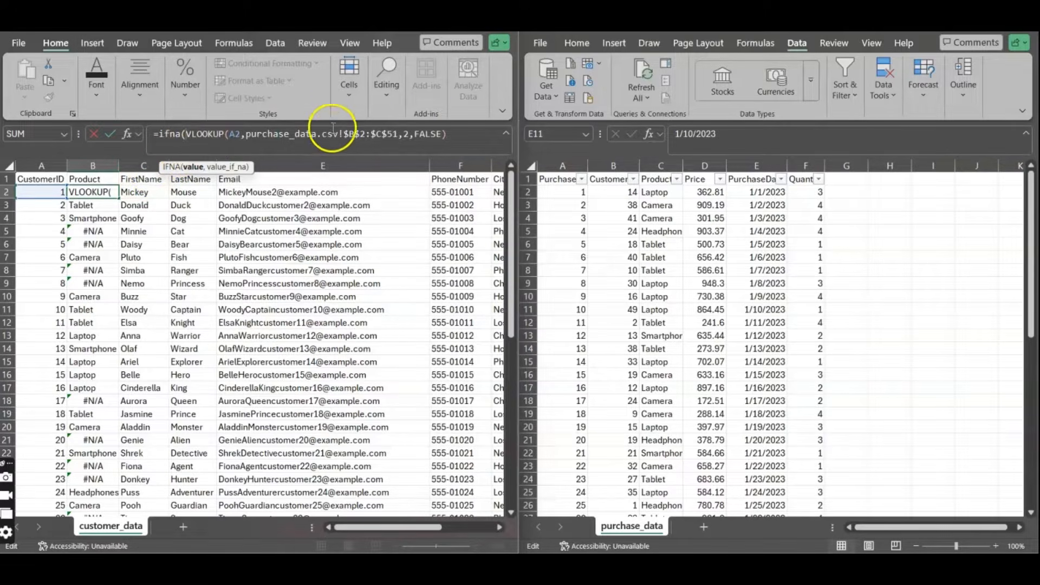
click(447, 143)
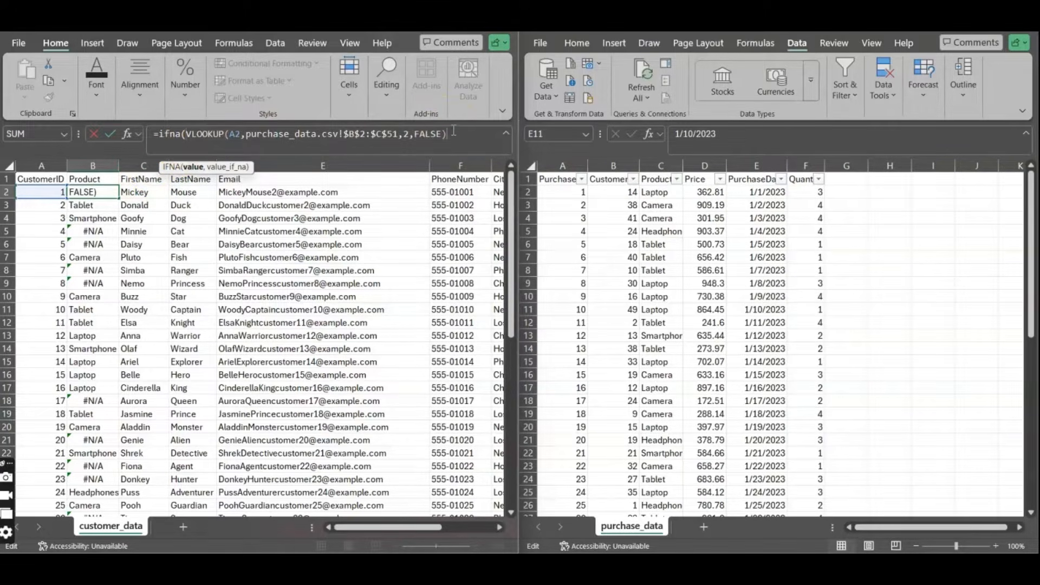
text(,)
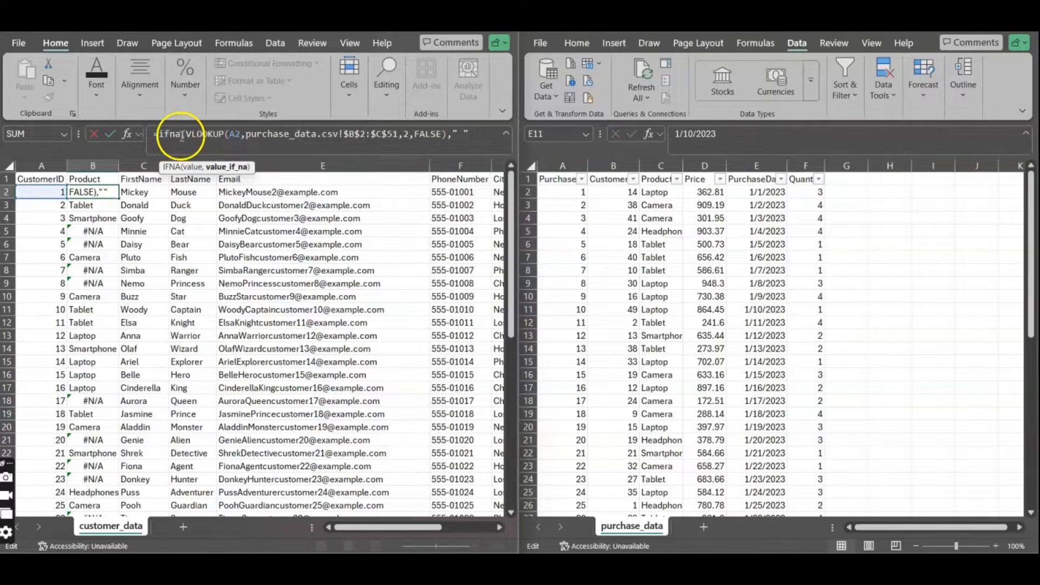
click(459, 134)
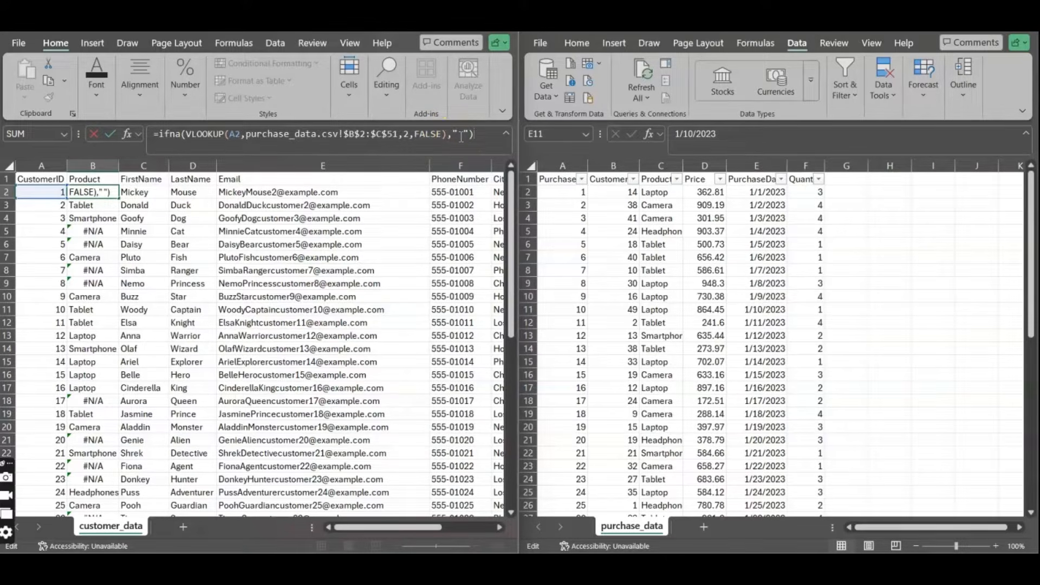
key(Return)
Fill the IFNA formula from B2 down the Product column and inspect the copy in B5.
click(91, 192)
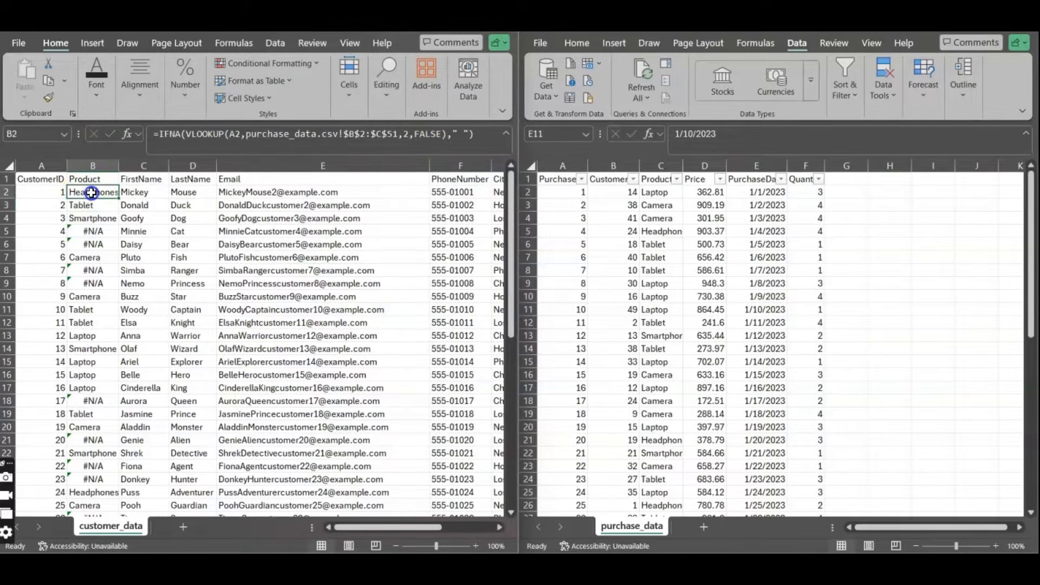
click(100, 204)
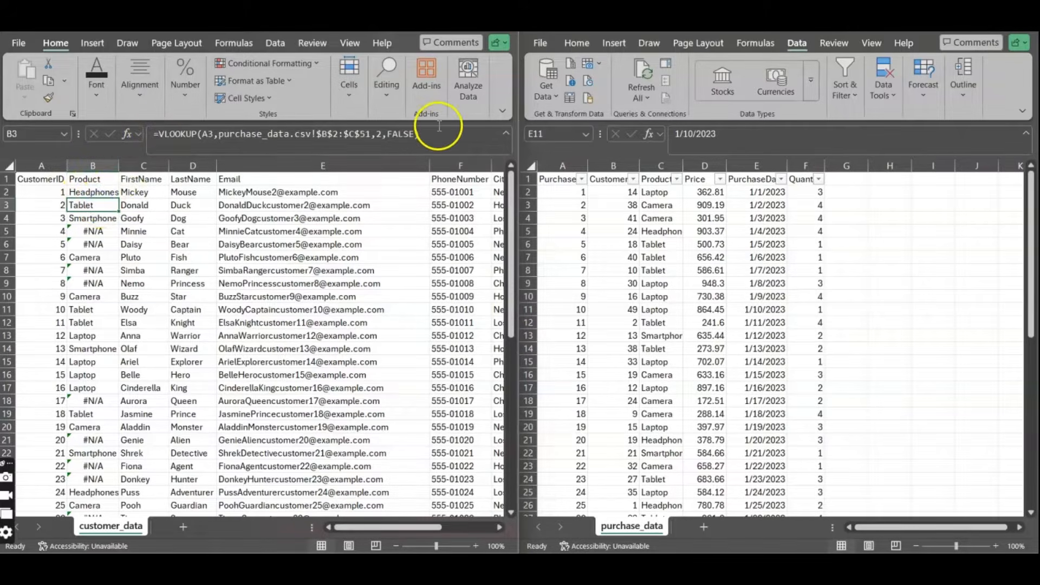
click(99, 191)
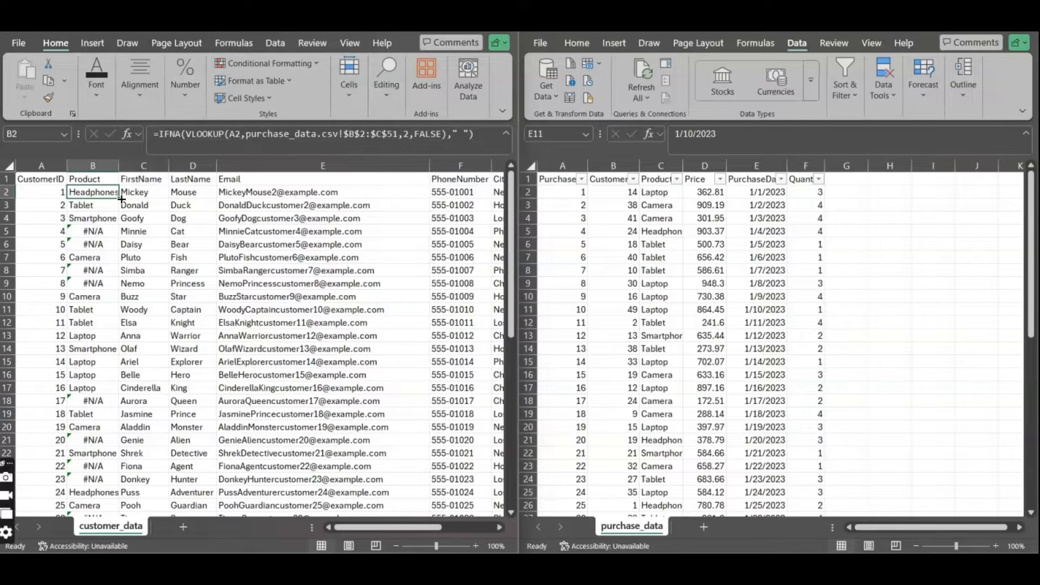
double_click(121, 199)
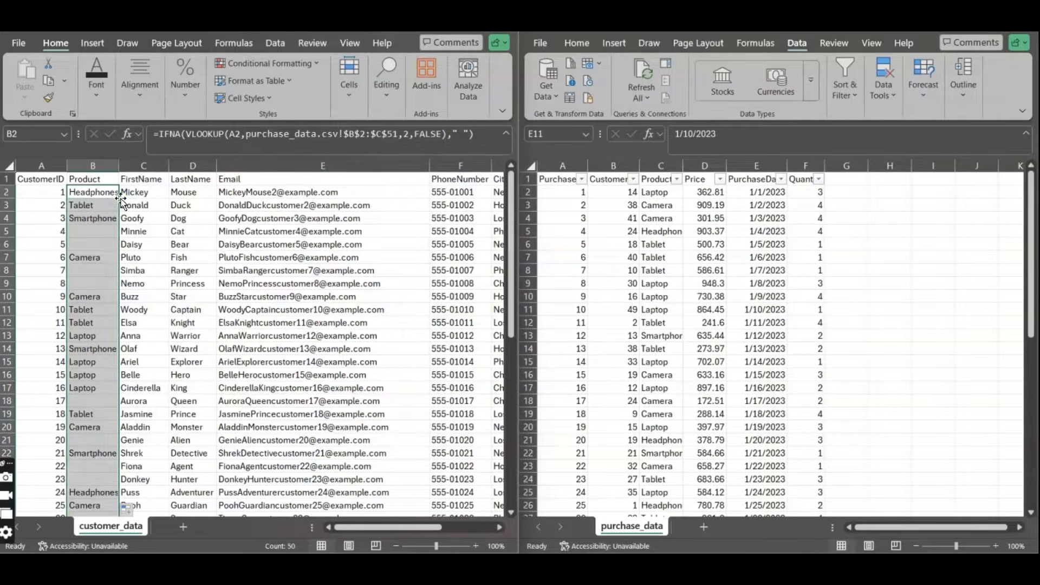
drag(510, 225, 485, 178)
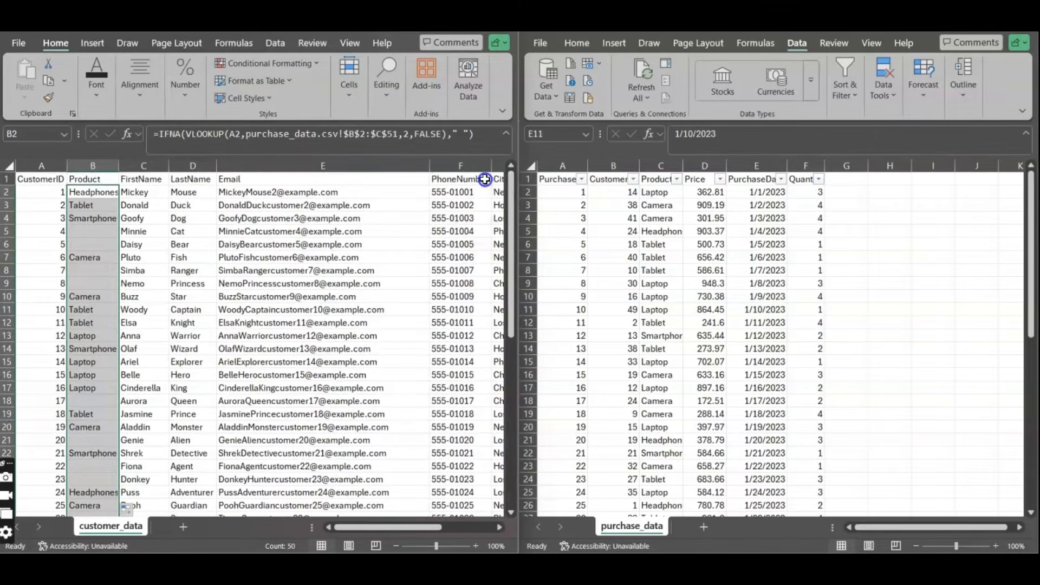
click(99, 234)
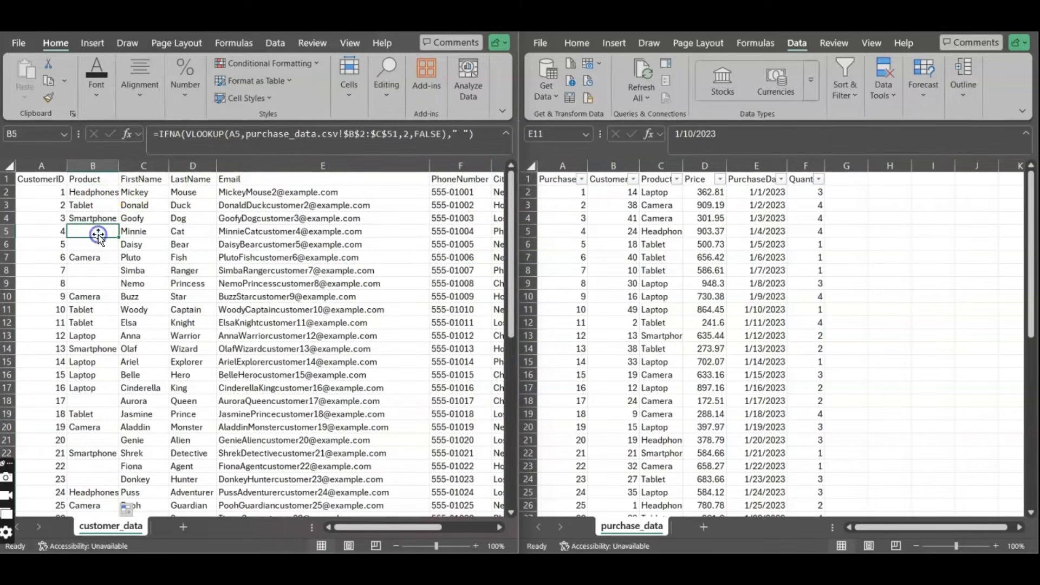
Change the IFNA fallback value in B5 to "No purchases" and enter the formula.
click(464, 134)
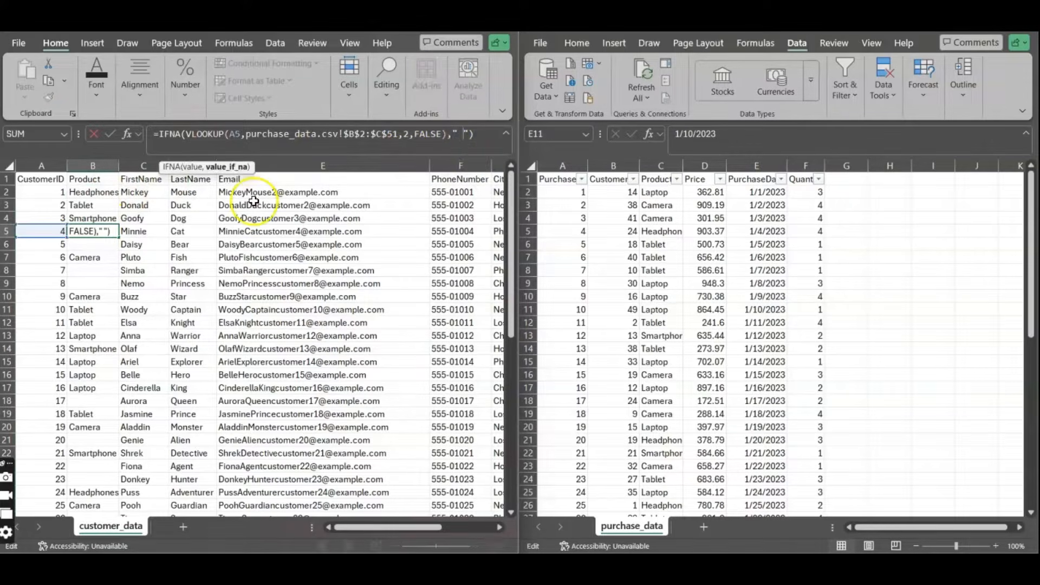
key(ctrl+Return)
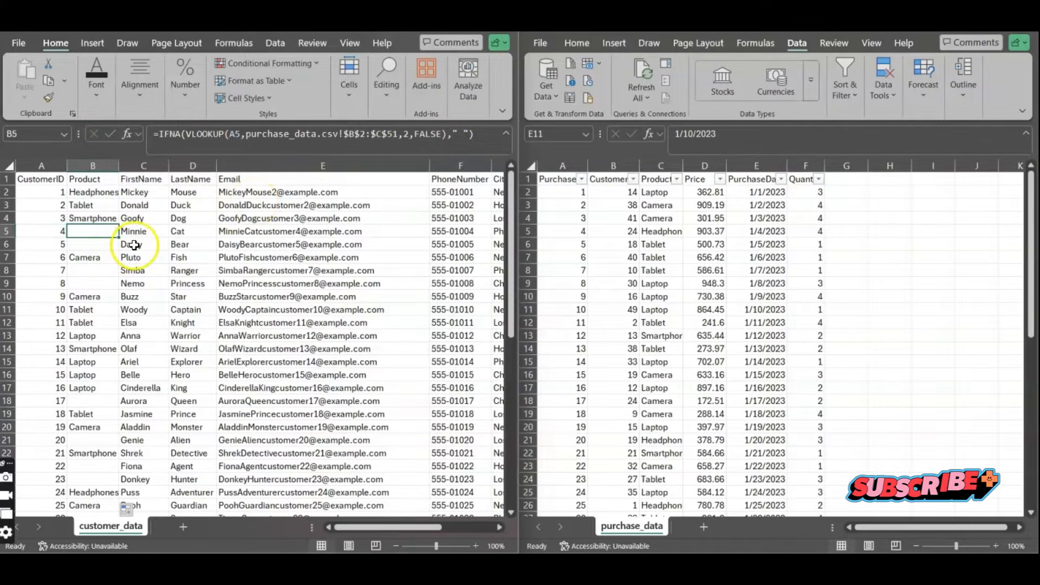
click(462, 134)
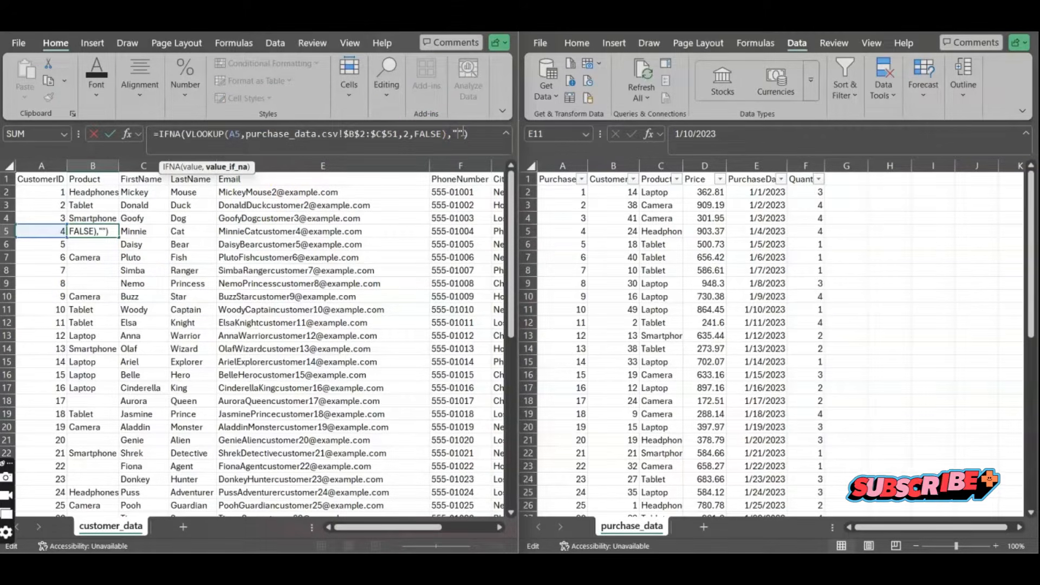
text(No p)
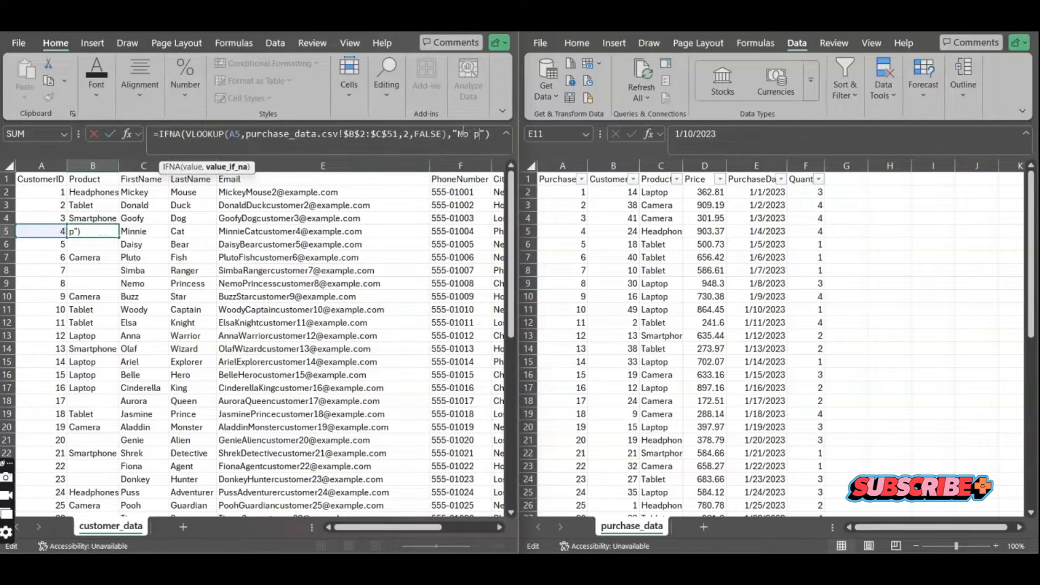
text(urchases)
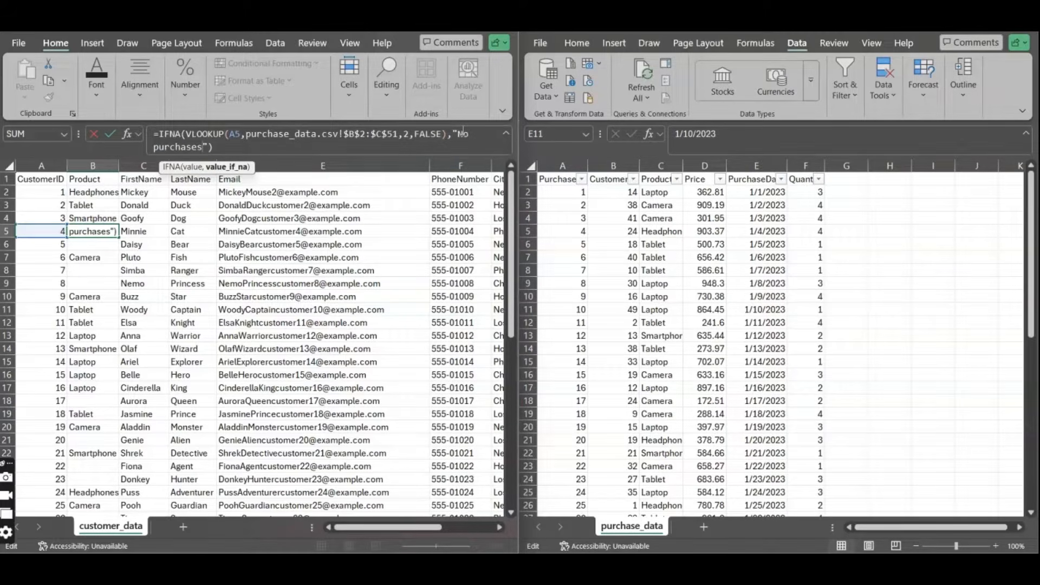
click(262, 165)
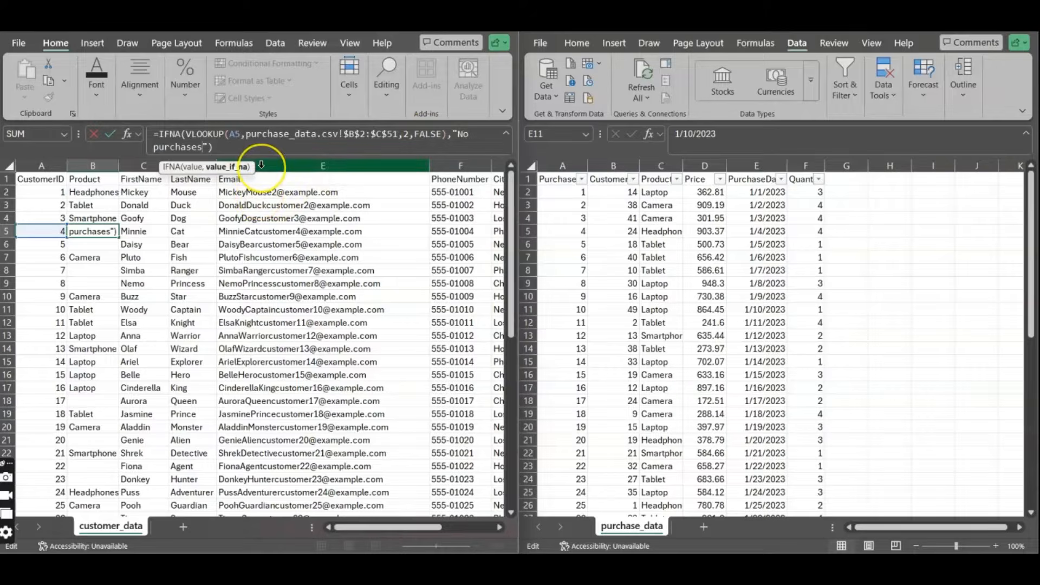
key(Return)
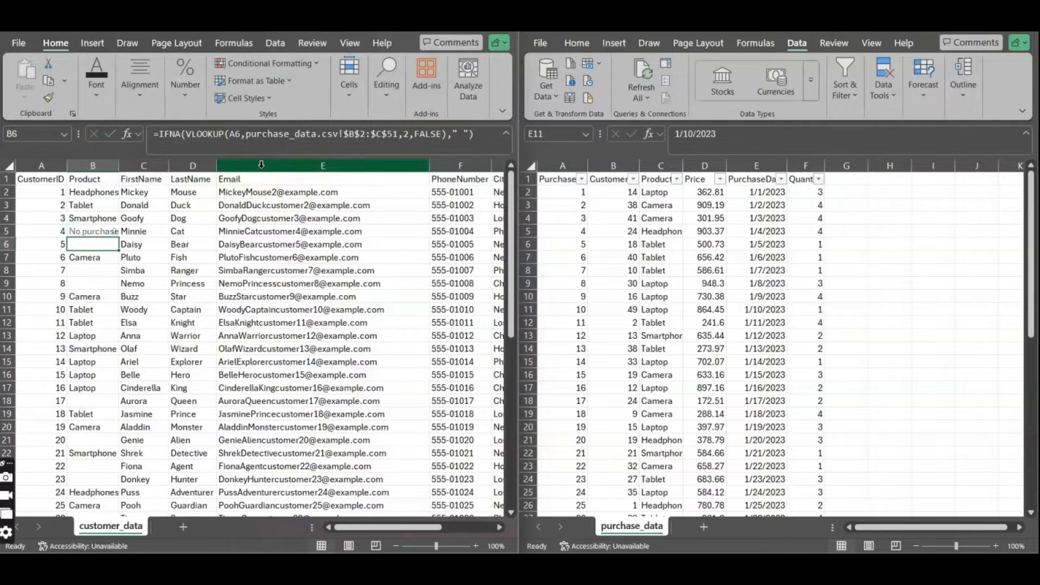
Fill the "No purchases" formula from B5 down the rest of the Product column and review the formula in B5.
click(85, 232)
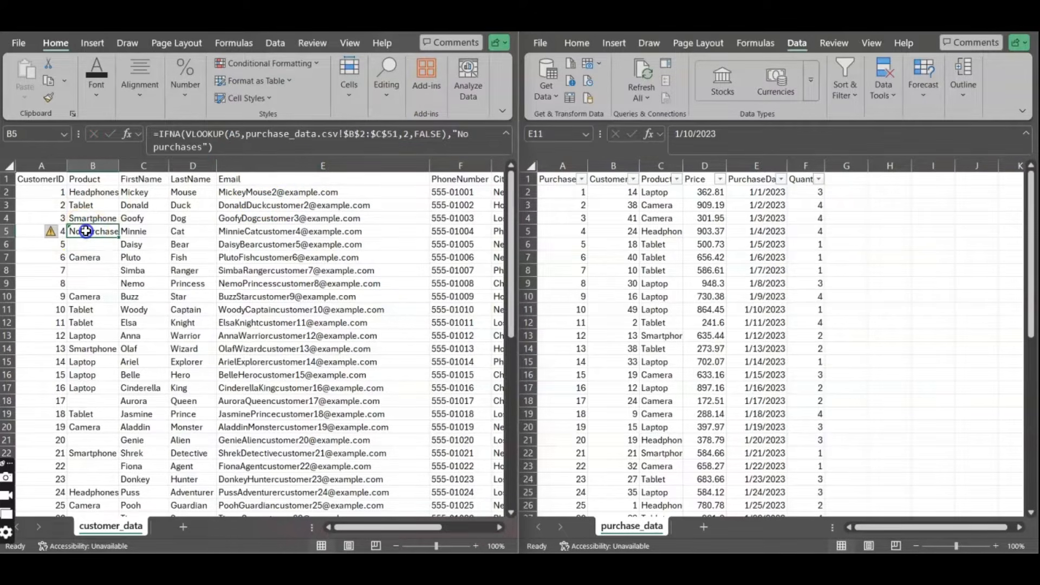
drag(118, 237, 119, 237)
double_click(119, 237)
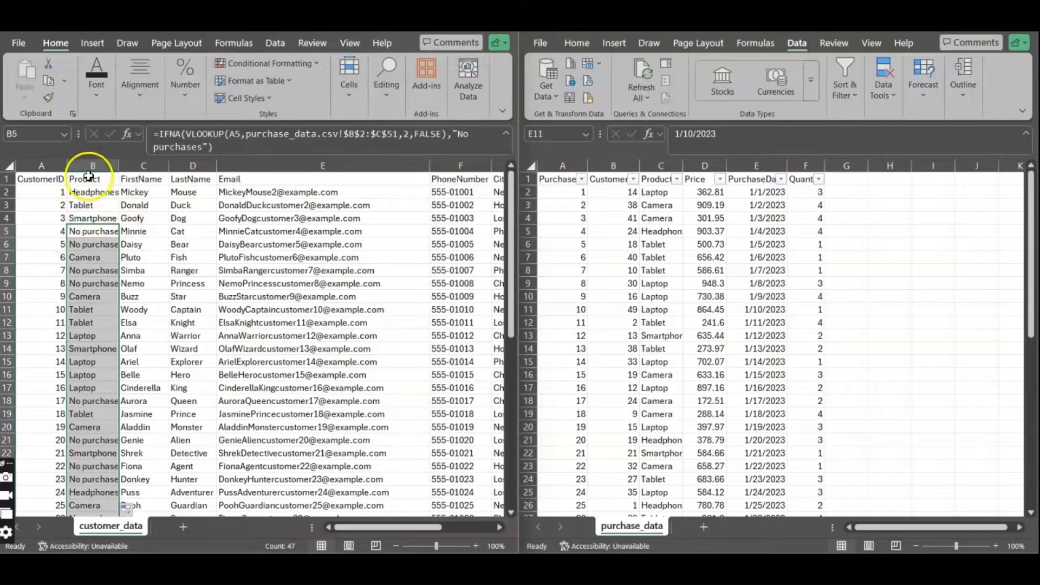
click(91, 231)
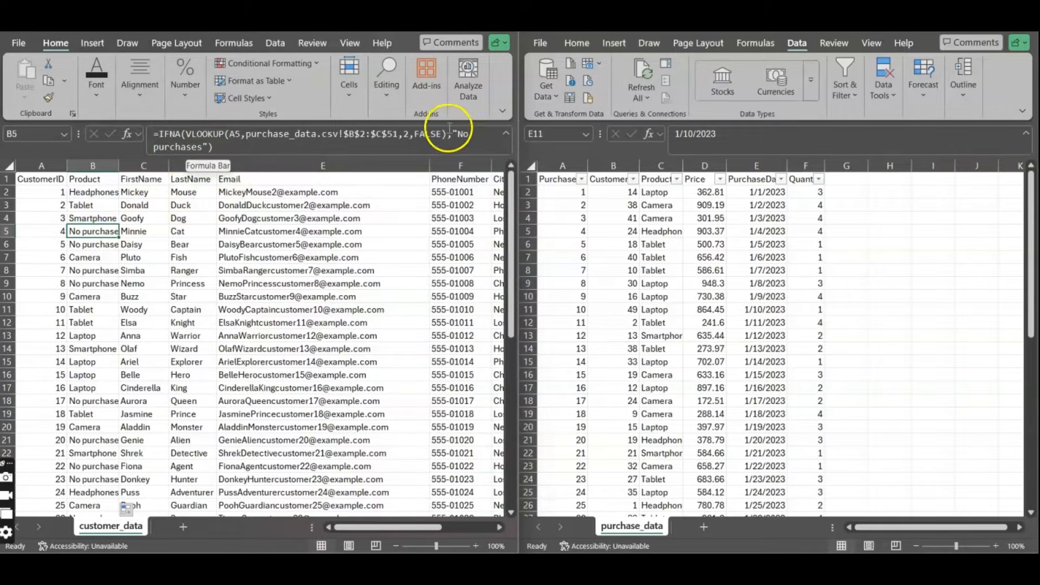
Examine the "No purchases" fallback text in the IFNA formula of B5.
drag(459, 134, 200, 147)
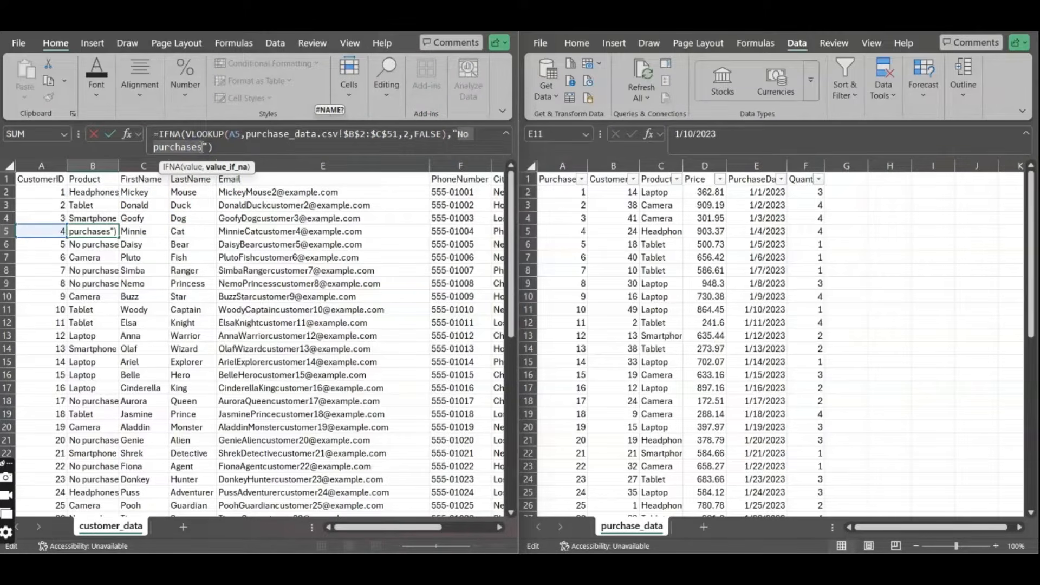
key(Return)
click(182, 219)
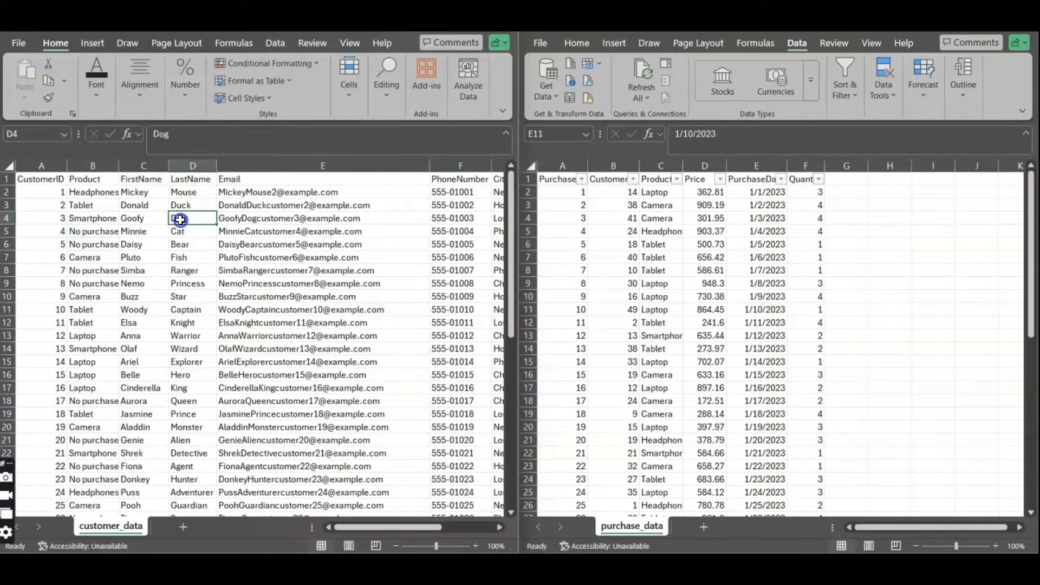
Examine the table array reference to purchase_data.csv in B2's formula and leave the formula as it is.
click(101, 187)
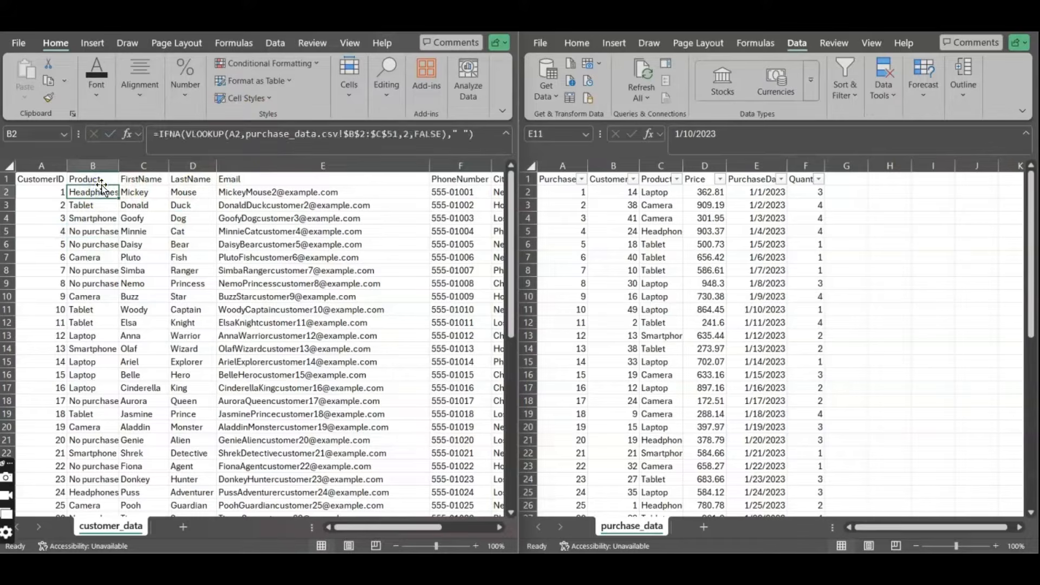
click(720, 217)
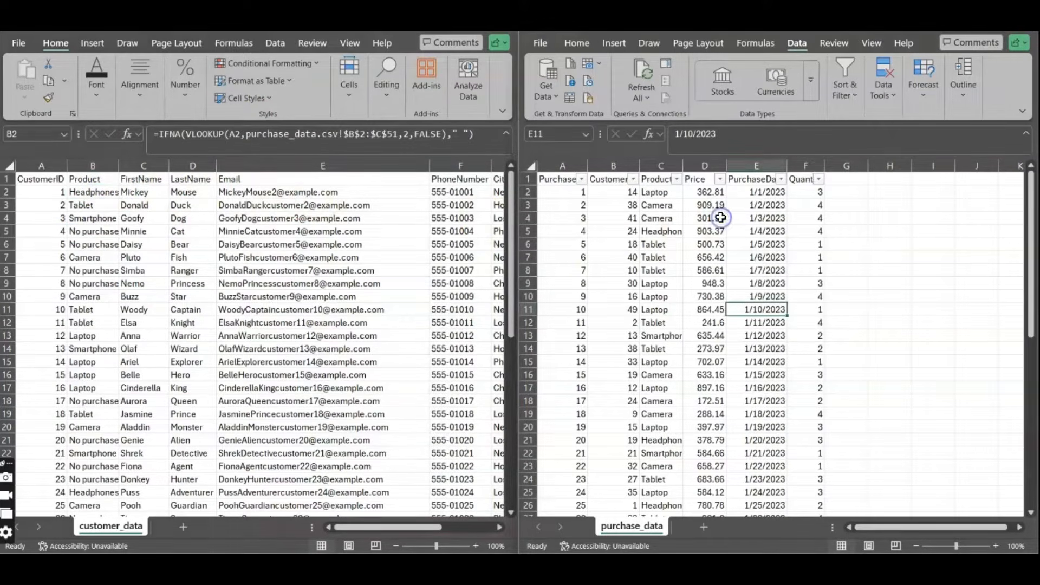
click(150, 286)
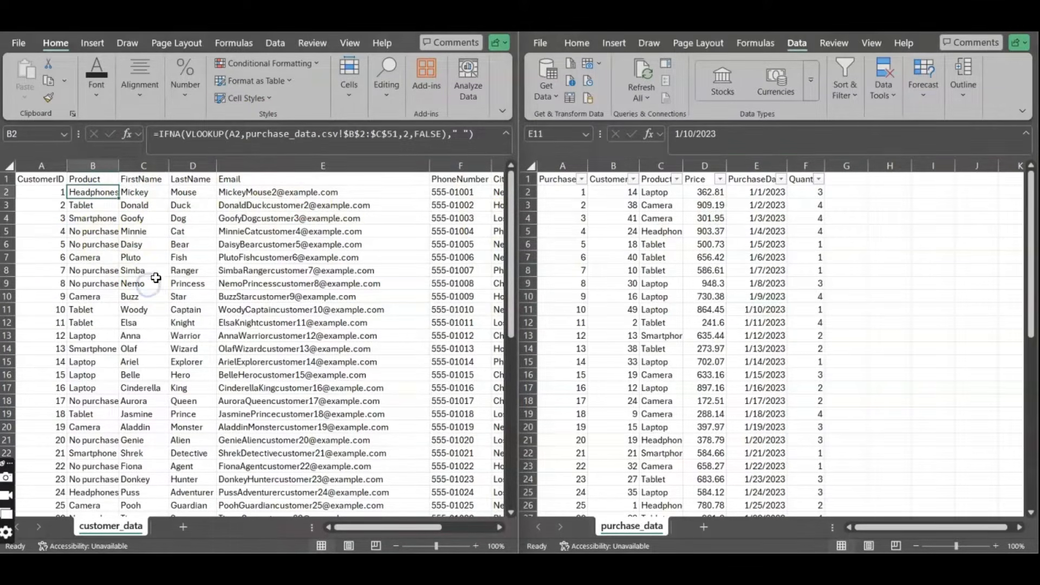
click(805, 273)
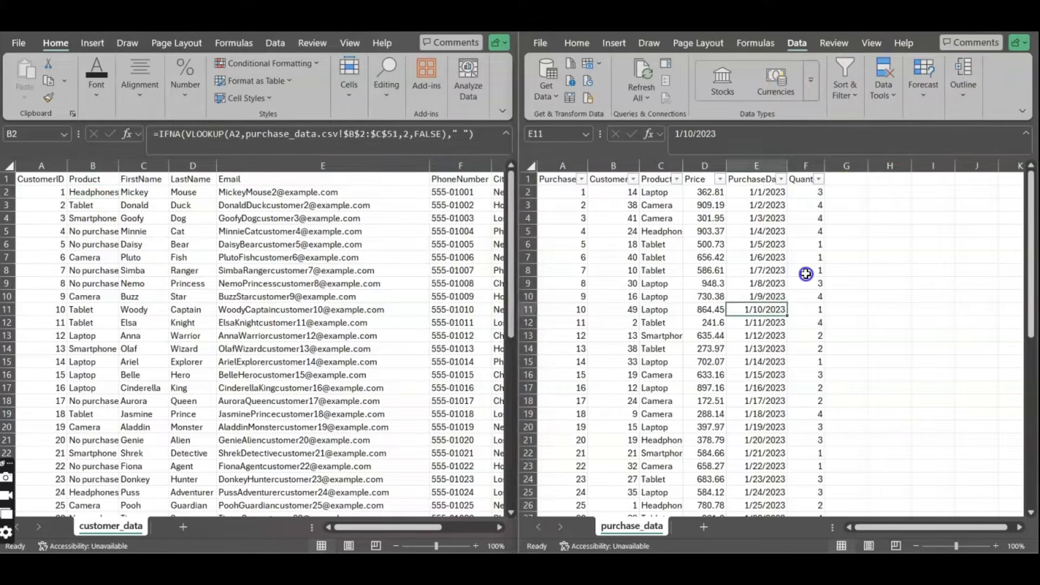
click(93, 190)
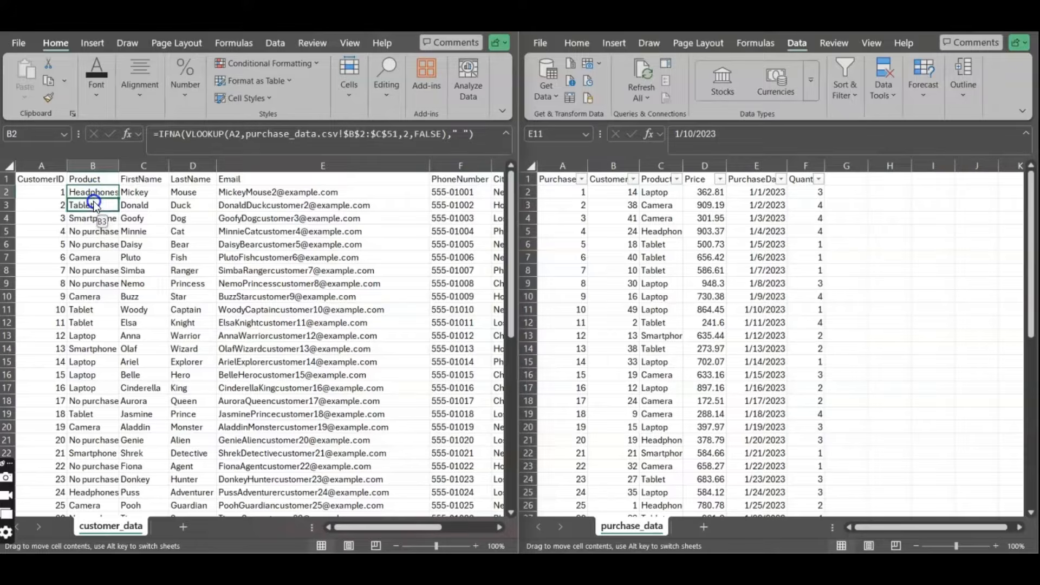
click(246, 136)
drag(246, 136, 399, 134)
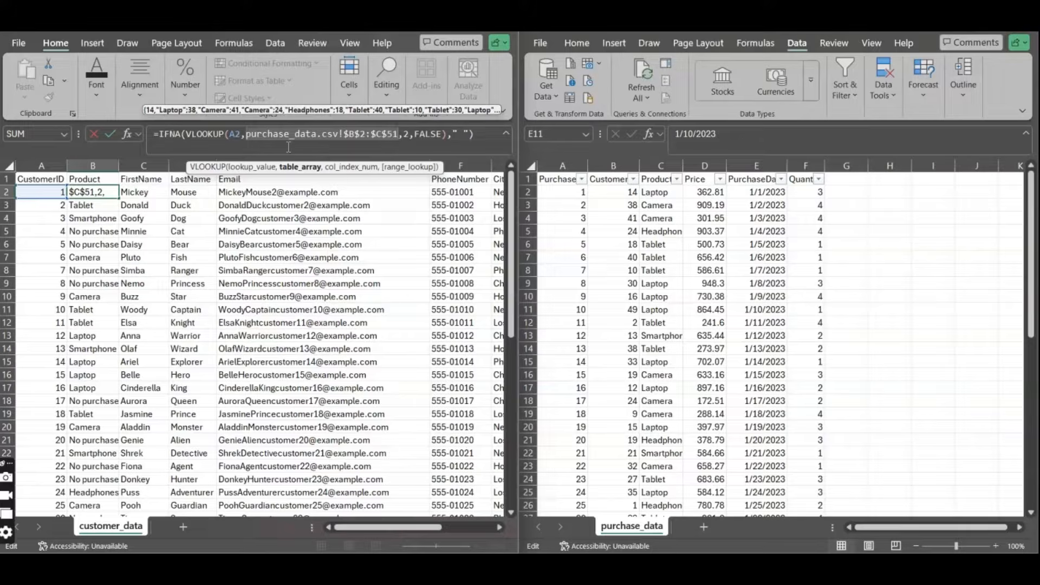
click(254, 239)
key(Escape)
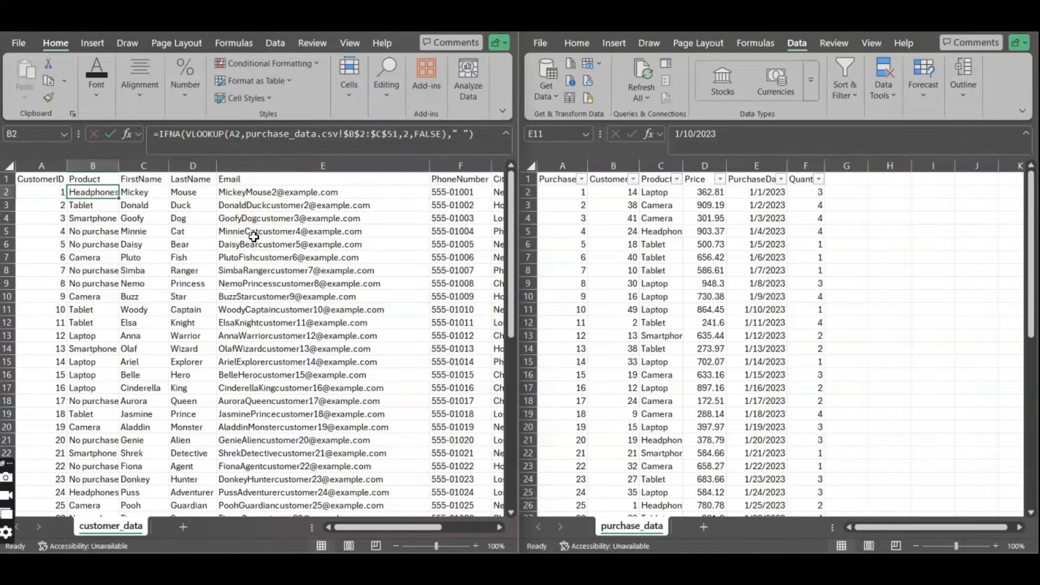
Auto-fit the width of the Product column in customer_data to its contents.
double_click(119, 165)
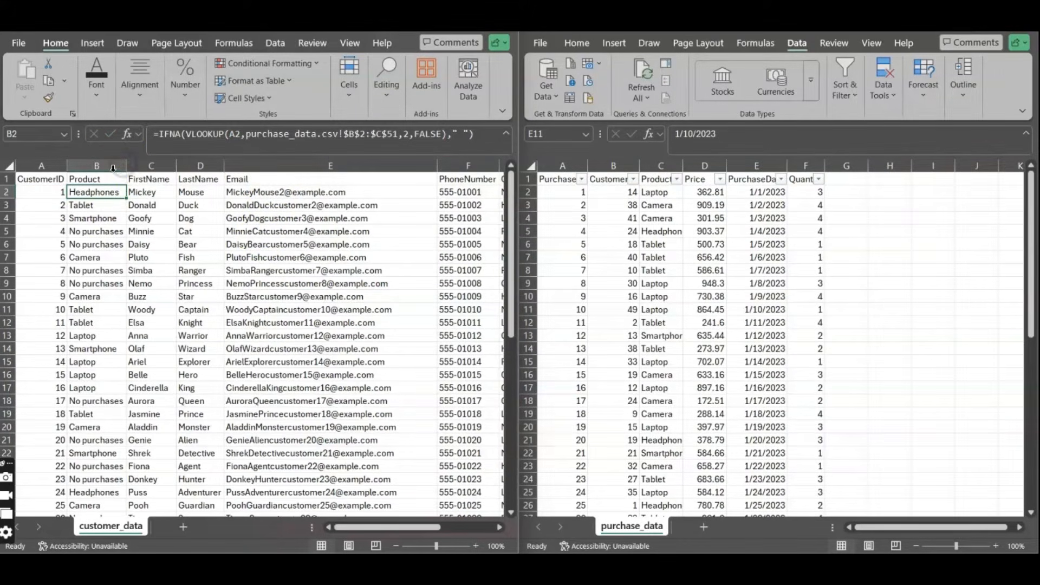
click(103, 191)
click(98, 180)
click(94, 164)
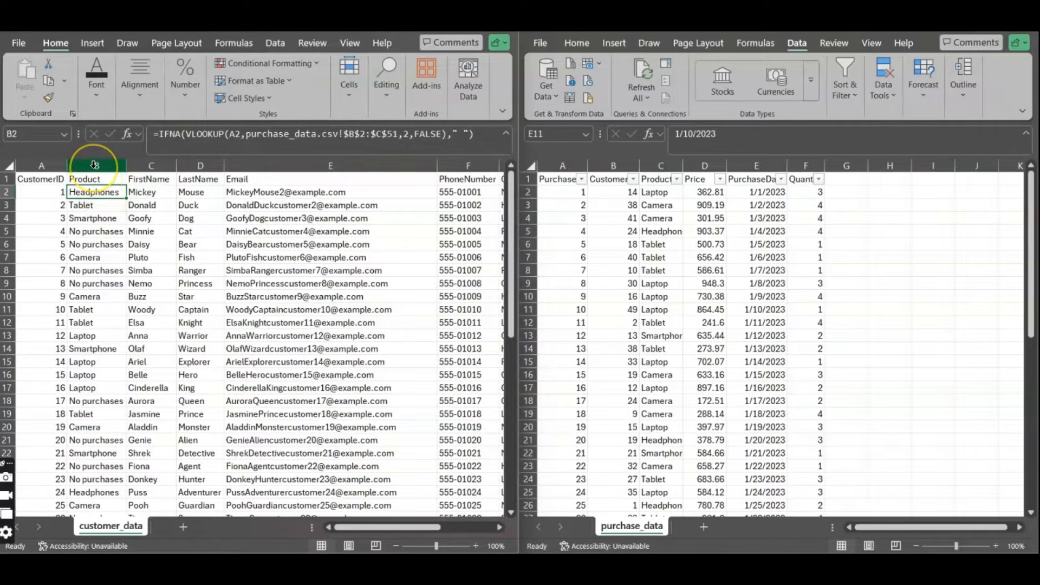
Copy the whole Product column in customer_data and paste it back in place as values only.
click(93, 165)
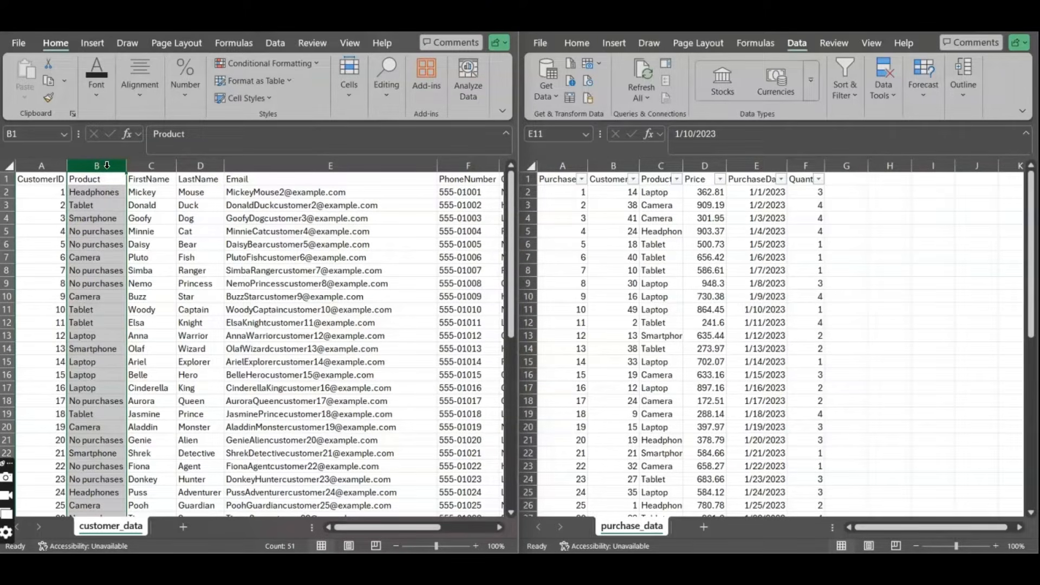
right_click(107, 166)
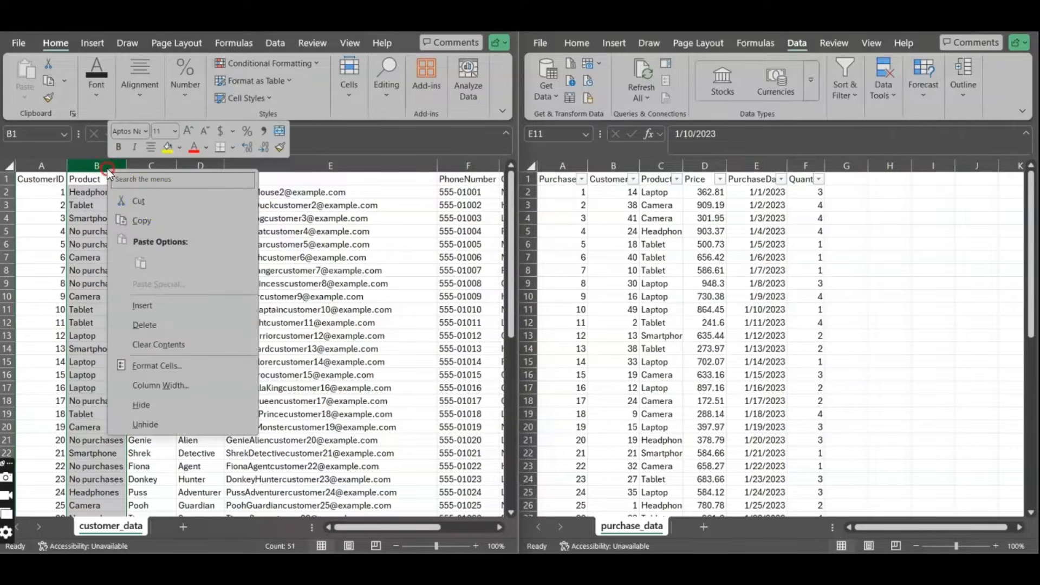
click(141, 220)
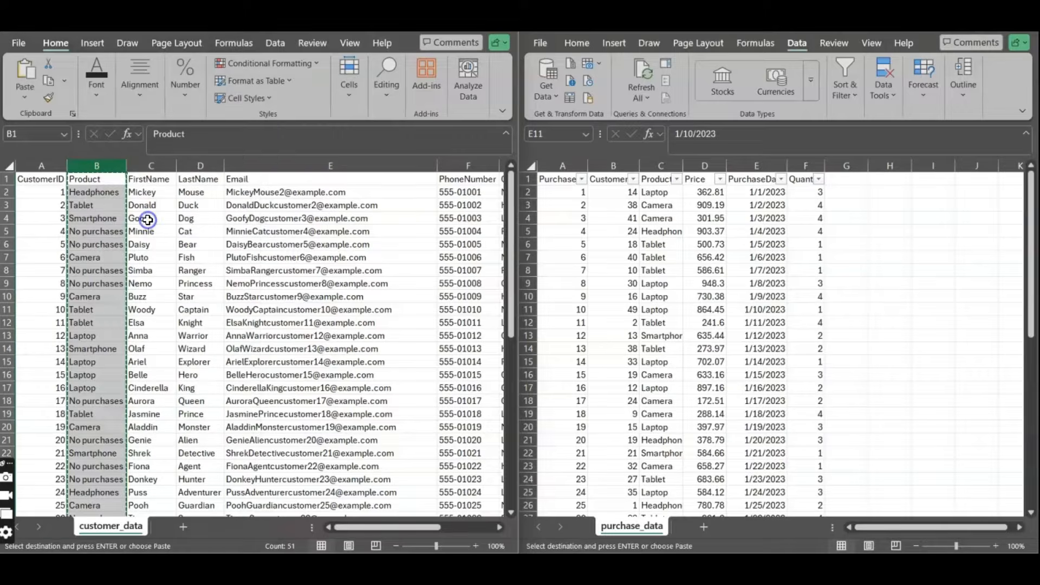
right_click(115, 163)
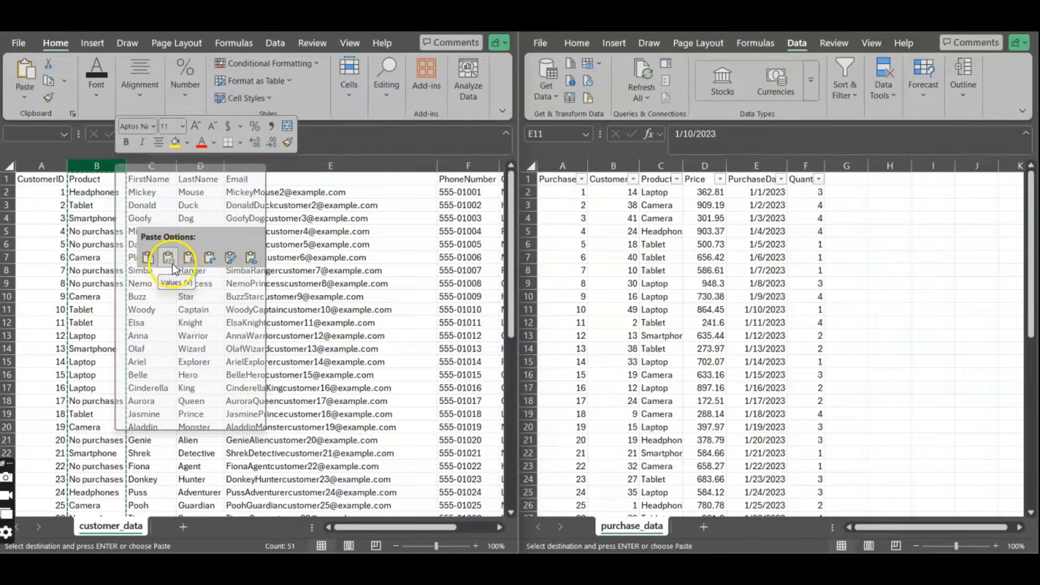
click(170, 262)
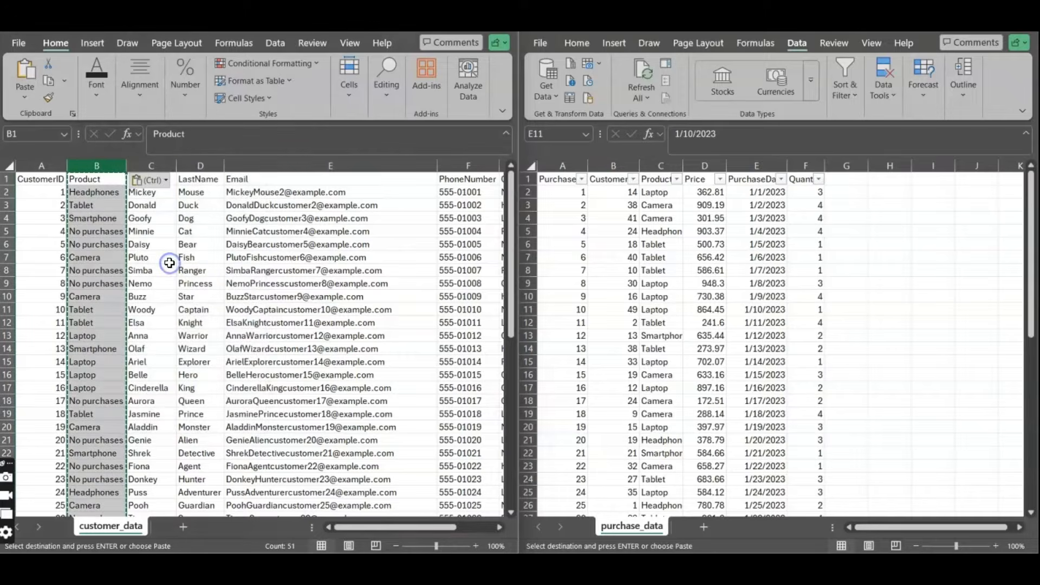
Check the contents of B2 and B3 in the Product column for plain values instead of formulas.
click(117, 211)
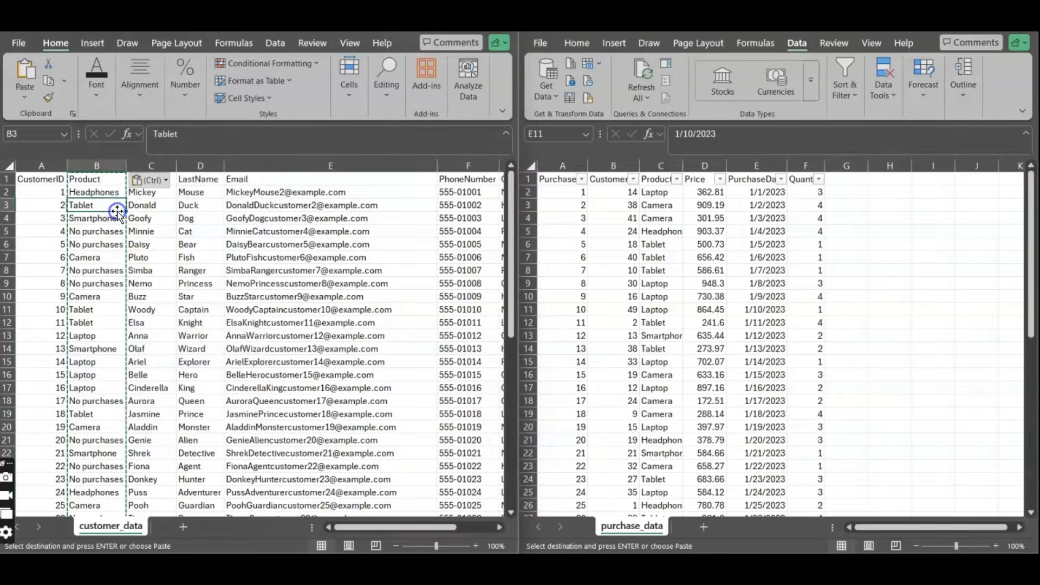
click(106, 193)
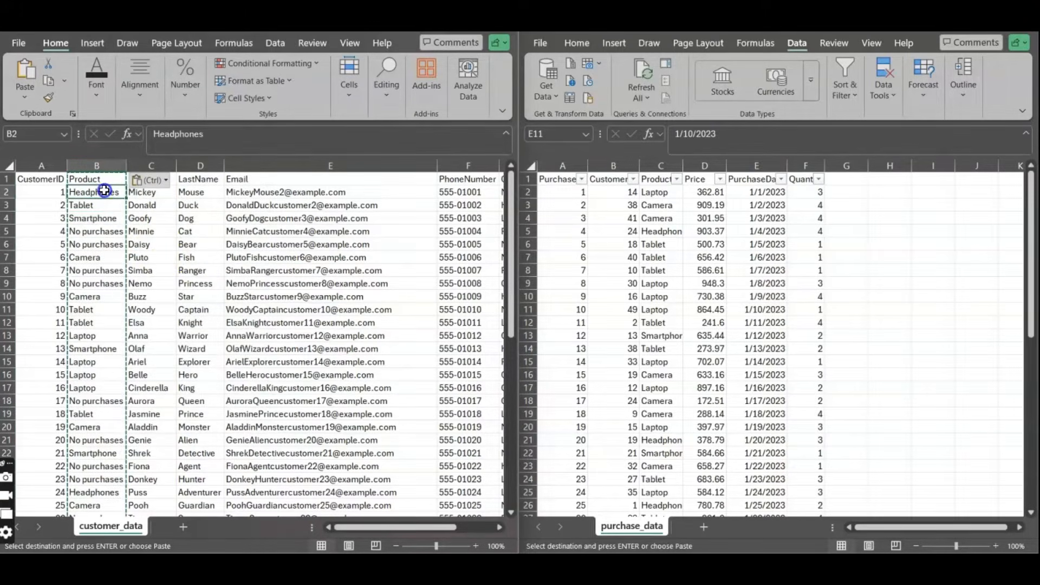
double_click(200, 142)
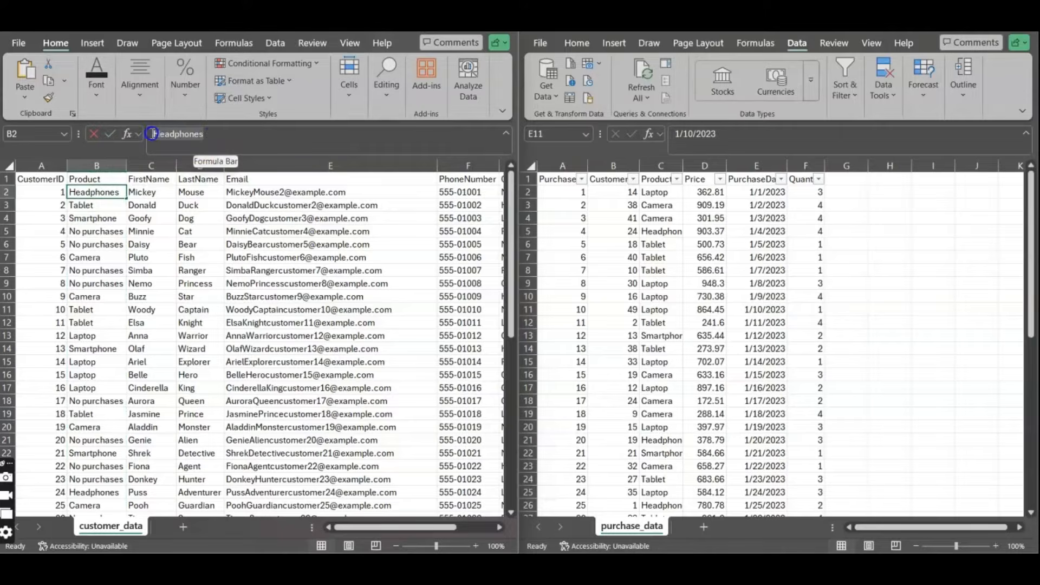
click(94, 209)
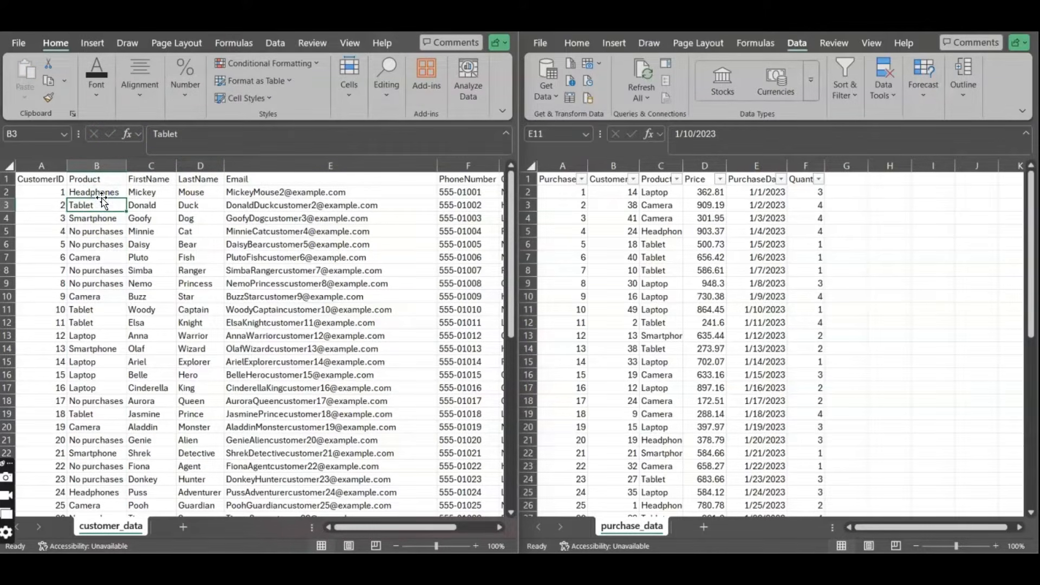
Clear the Product column's contents from B2 down, keeping the header, and select B2.
click(110, 192)
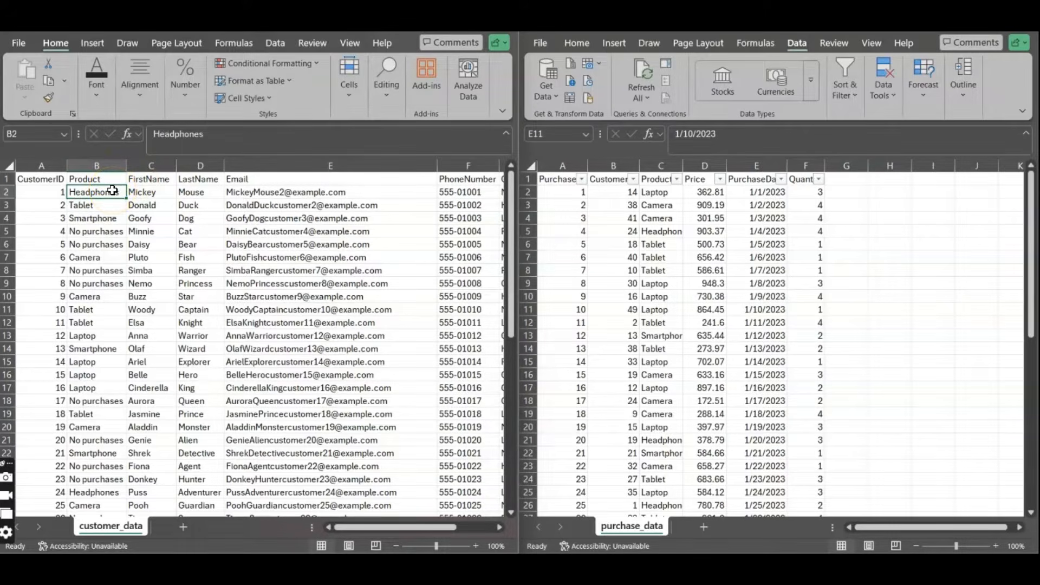
key(ctrl+shift+Down)
key(Delete)
scroll(113, 190, up, 9)
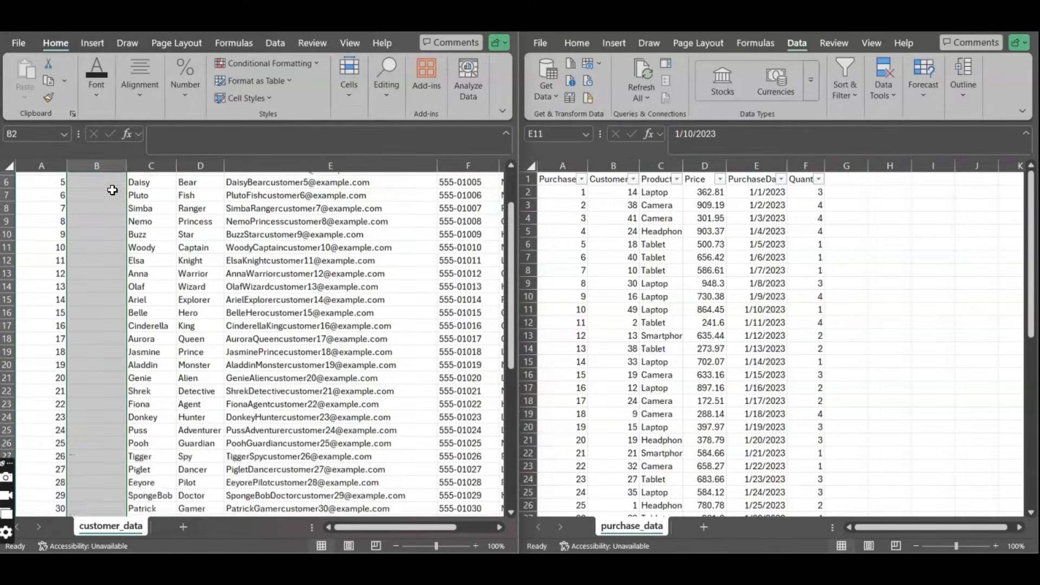
click(112, 190)
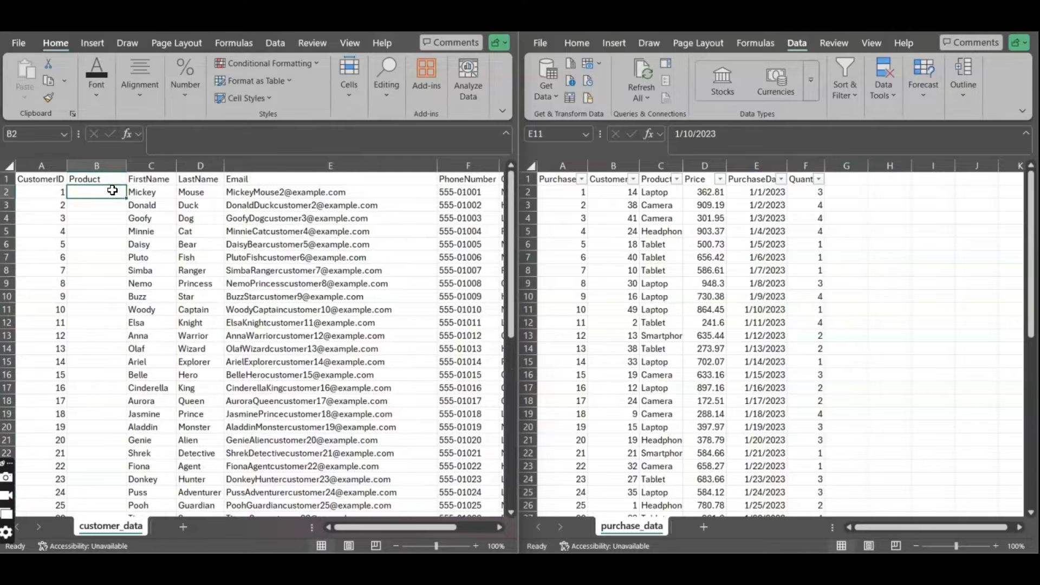
Find VLOOKUP with the Insert Function search and insert it into B2.
click(129, 133)
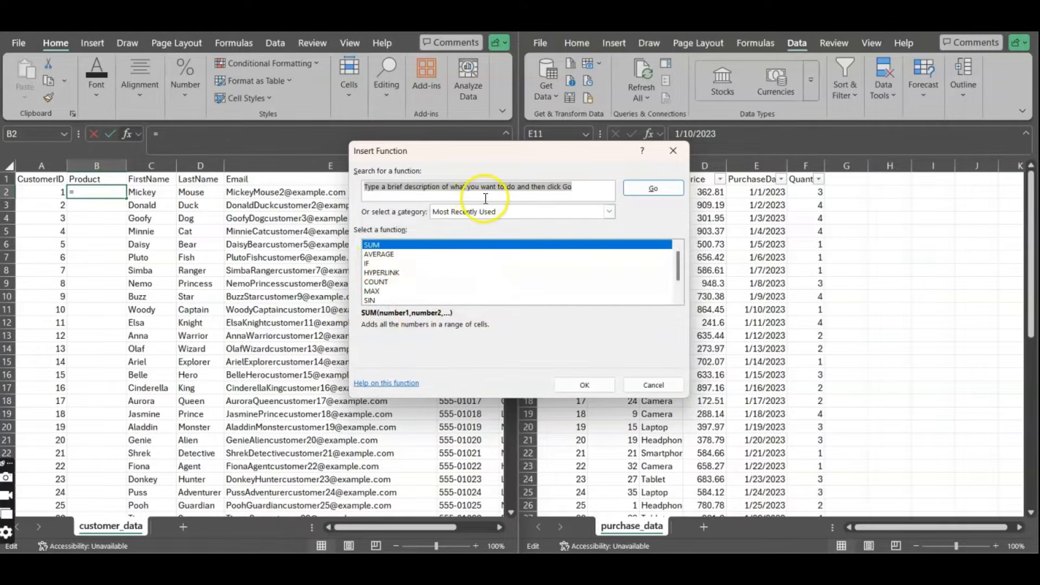
text(vlookup)
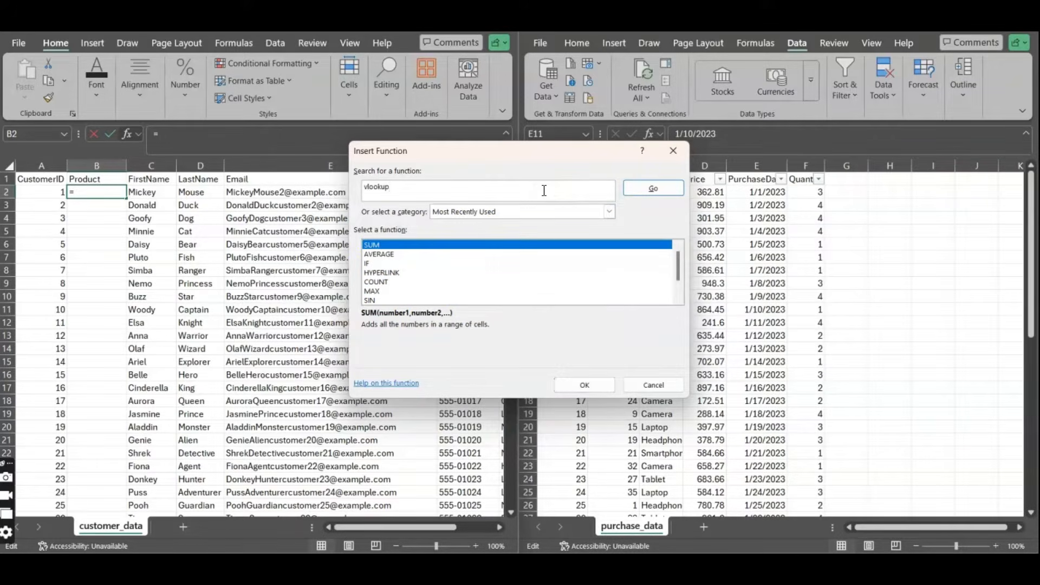
click(641, 188)
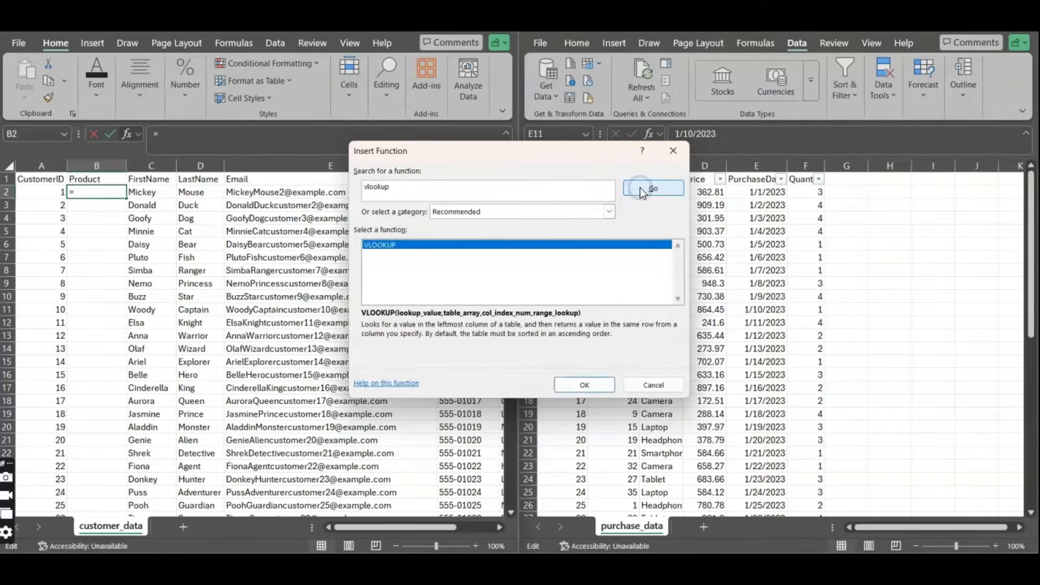
click(385, 259)
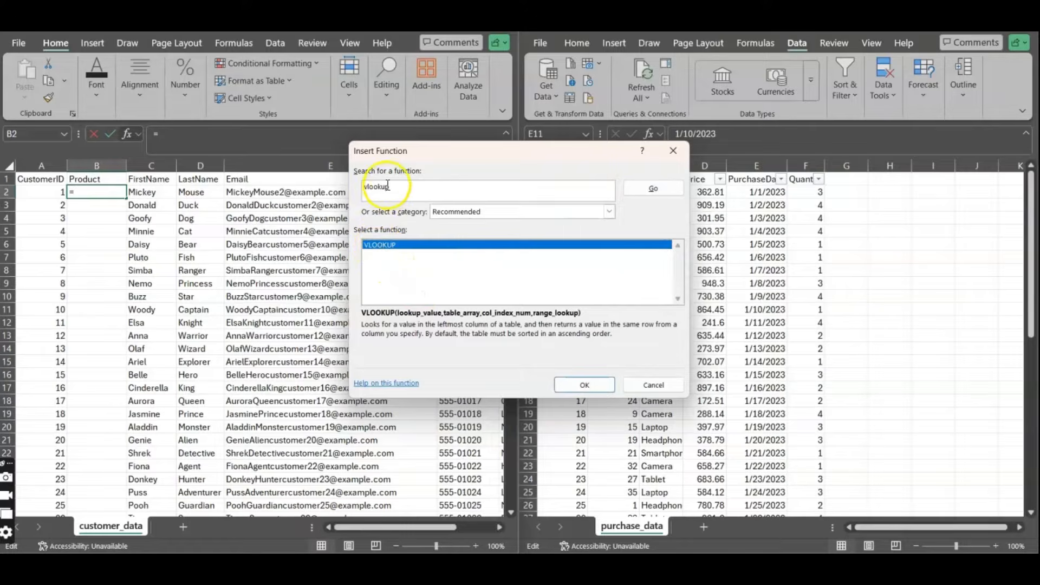
drag(391, 186, 362, 186)
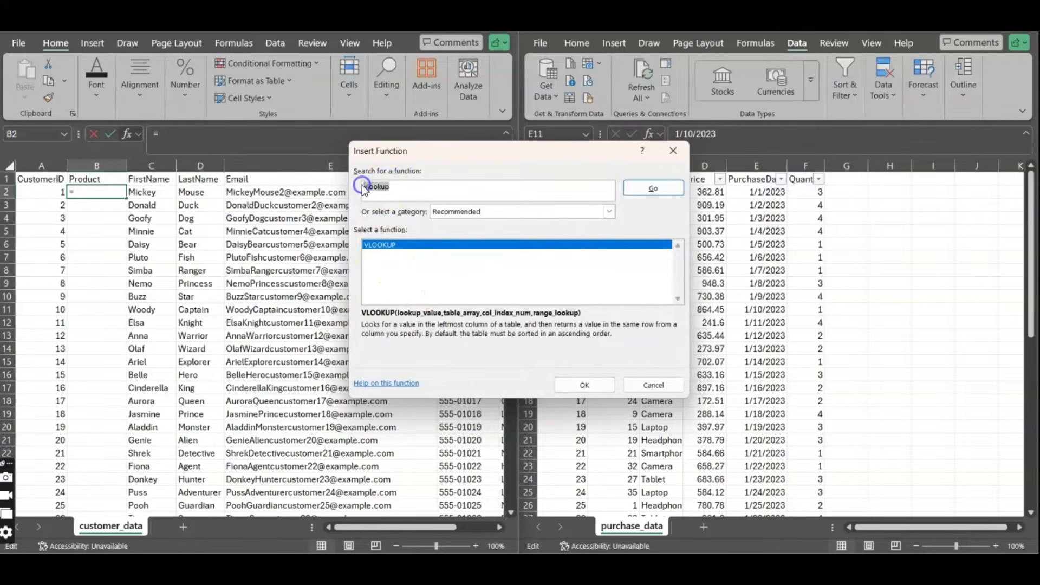
click(390, 182)
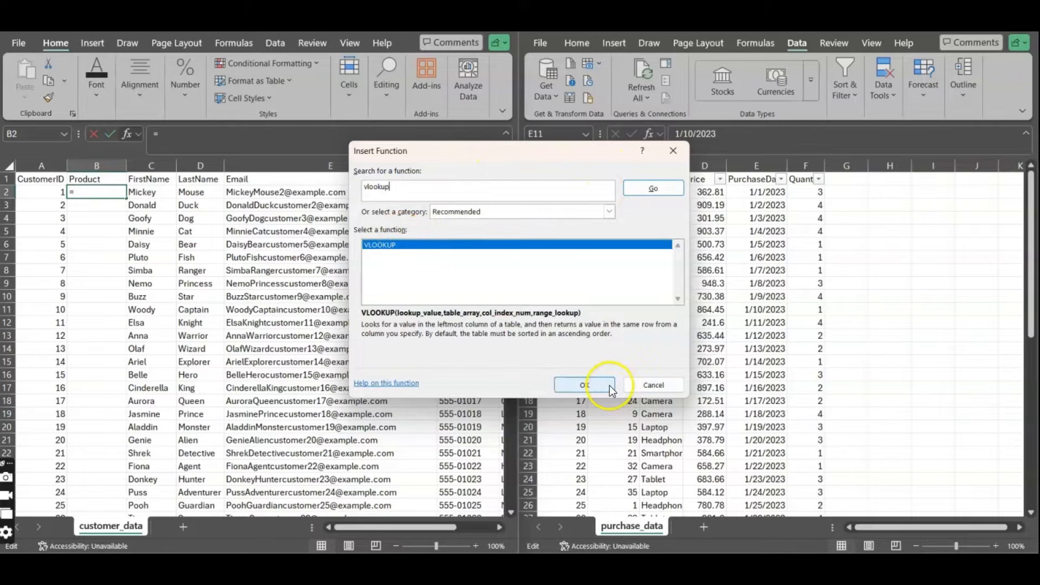
click(591, 386)
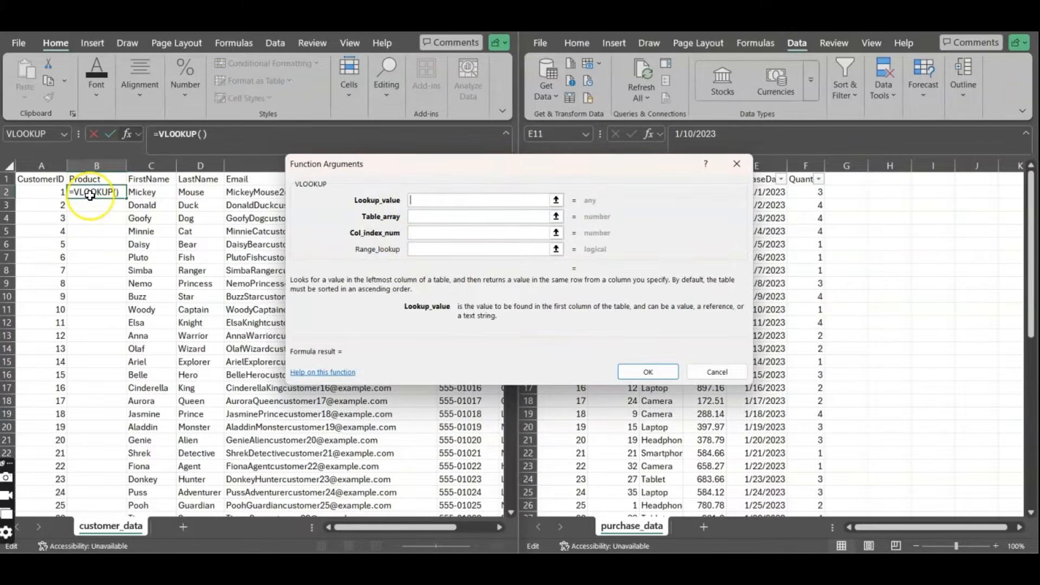
Set VLOOKUP's lookup value to A2 and its table array to $B$2:$C$51 in purchase_data.
click(47, 190)
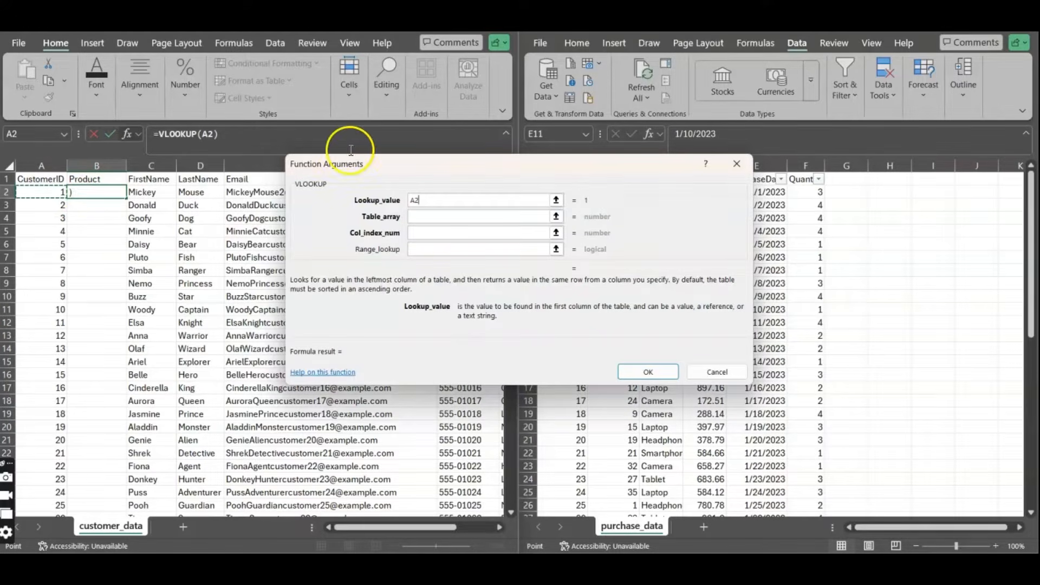
drag(423, 168, 188, 229)
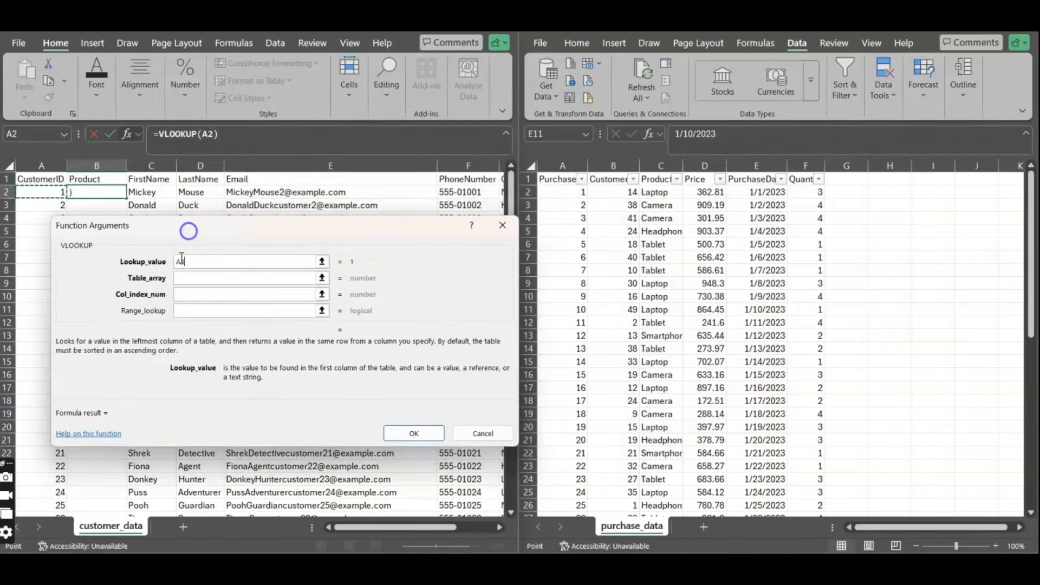
click(183, 278)
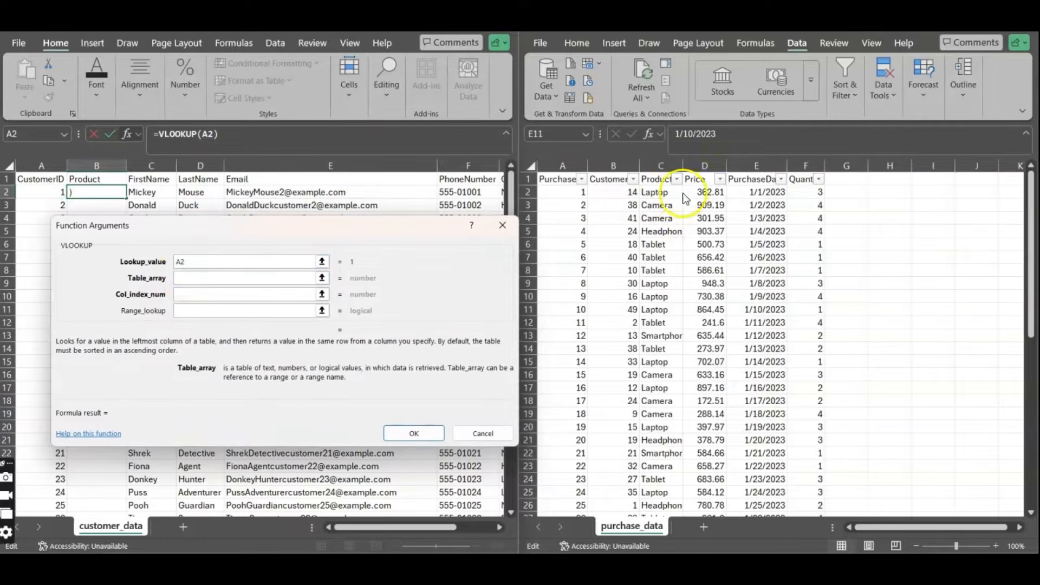
click(622, 190)
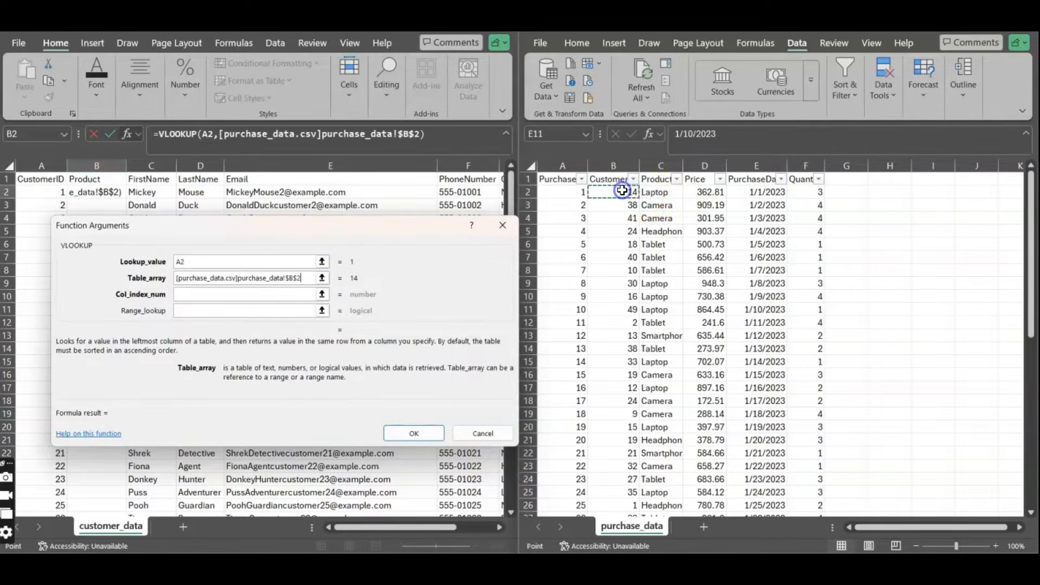
drag(622, 191, 658, 187)
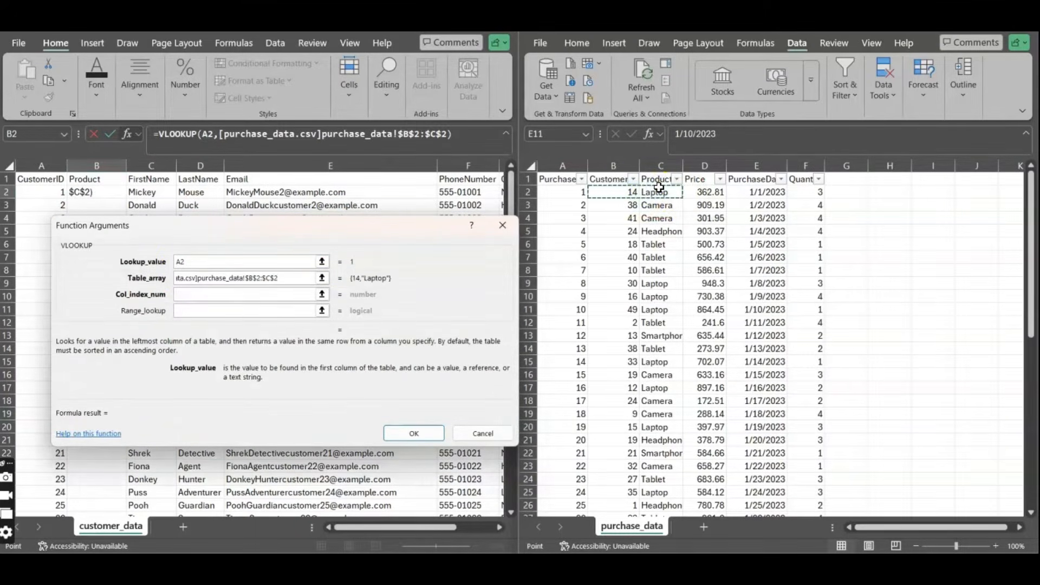
key(ctrl+shift+Down)
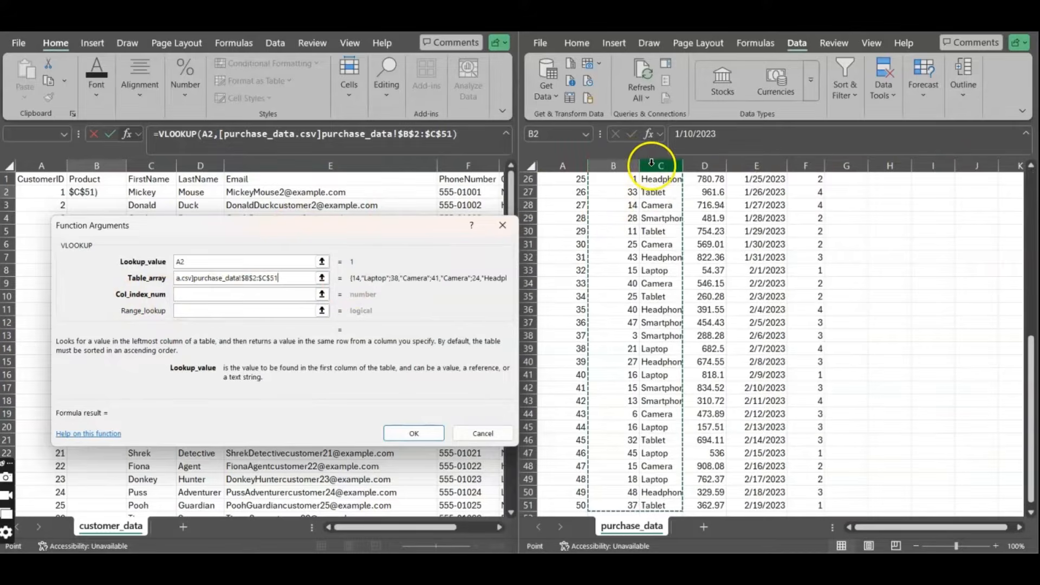
Complete B2's VLOOKUP with column index 2 and range lookup False, and fill it down the Product column.
click(214, 293)
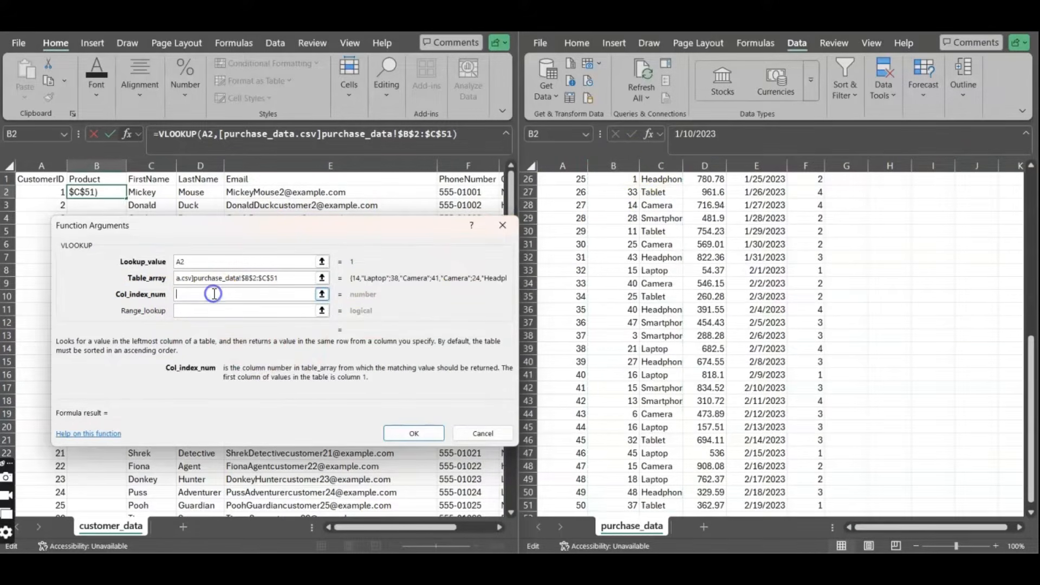
text(2)
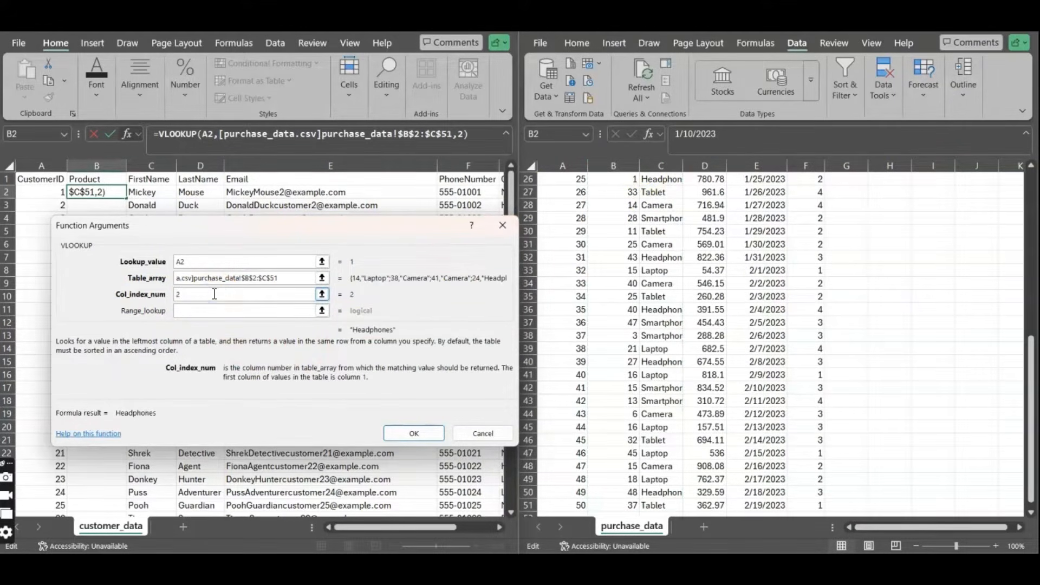
click(208, 307)
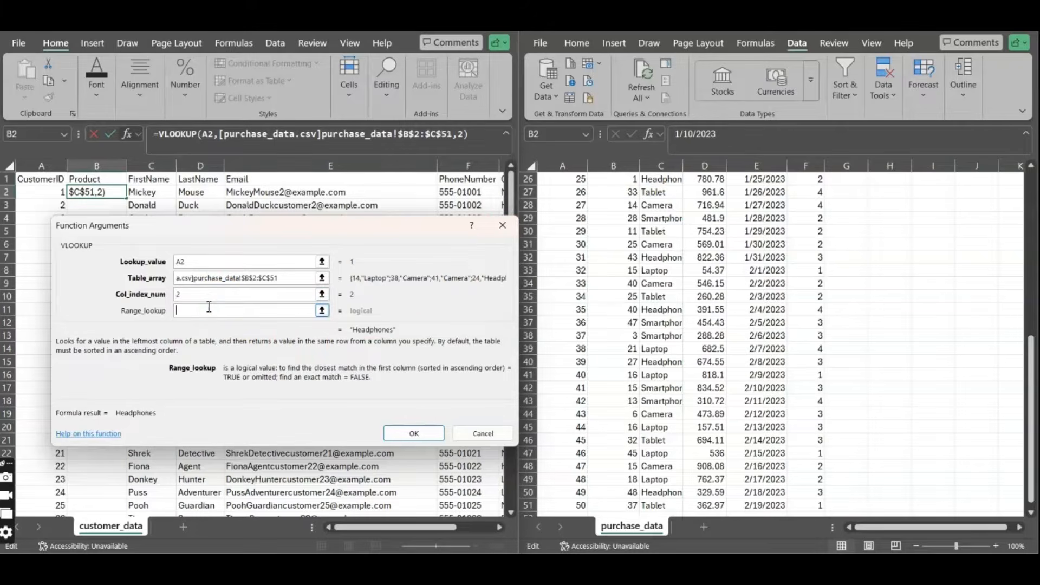
text(Fal)
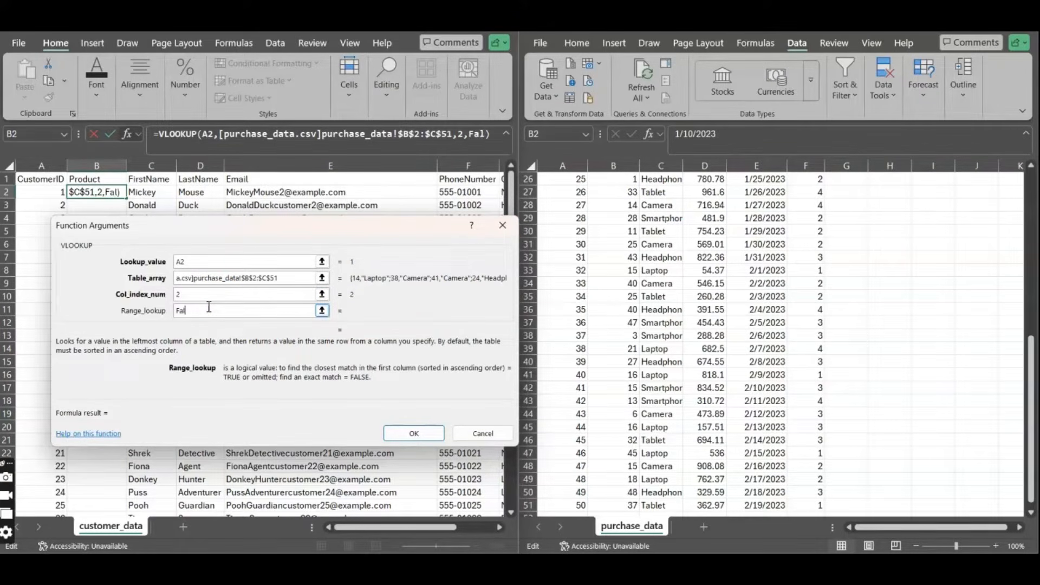
text(se)
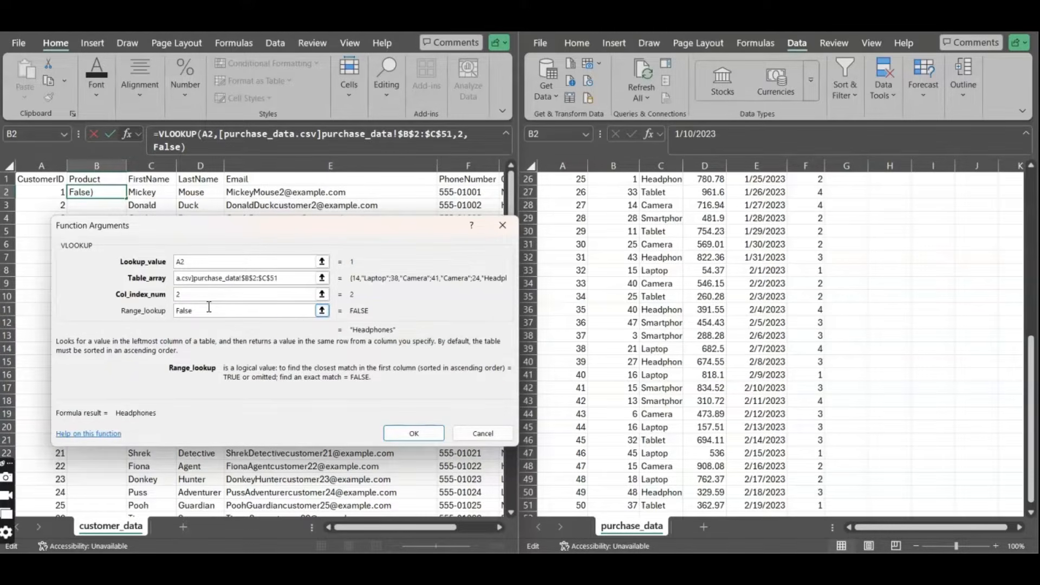
click(415, 434)
click(104, 191)
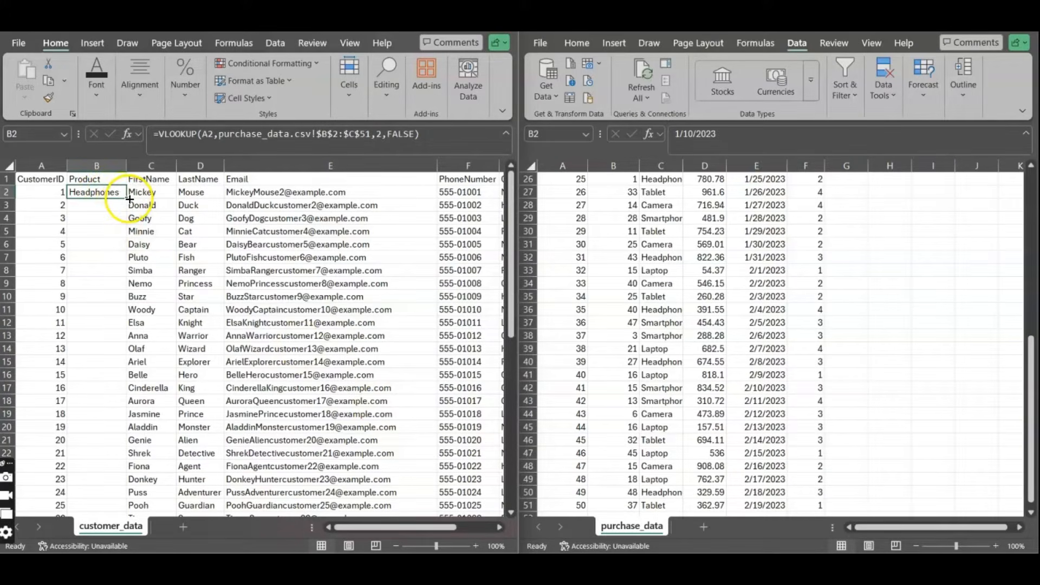
double_click(128, 198)
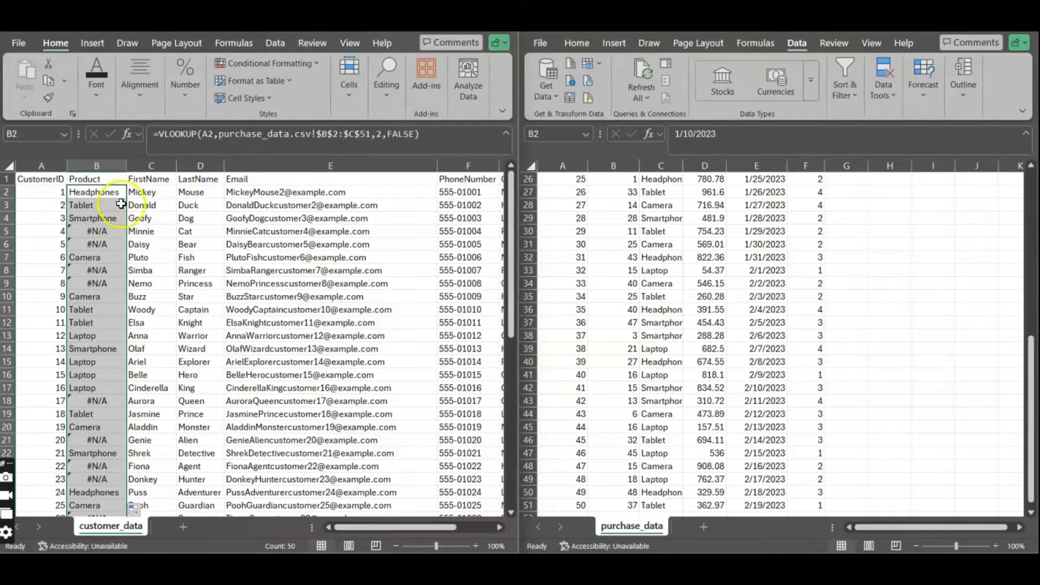
Wrap the VLOOKUP in B2 in IFNA, using " " as the value for missing matches.
click(159, 134)
text(ifna)
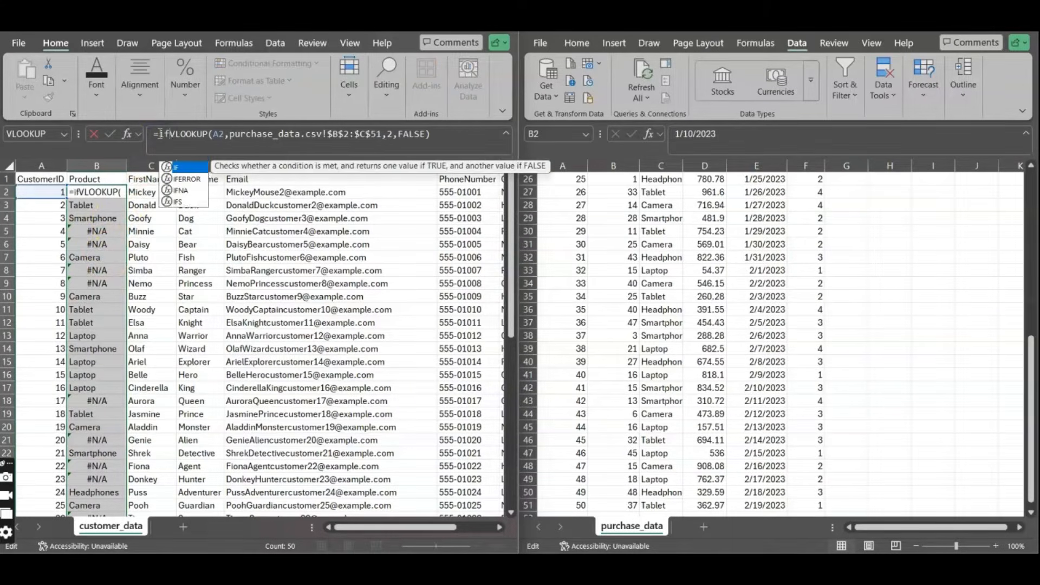
text(()
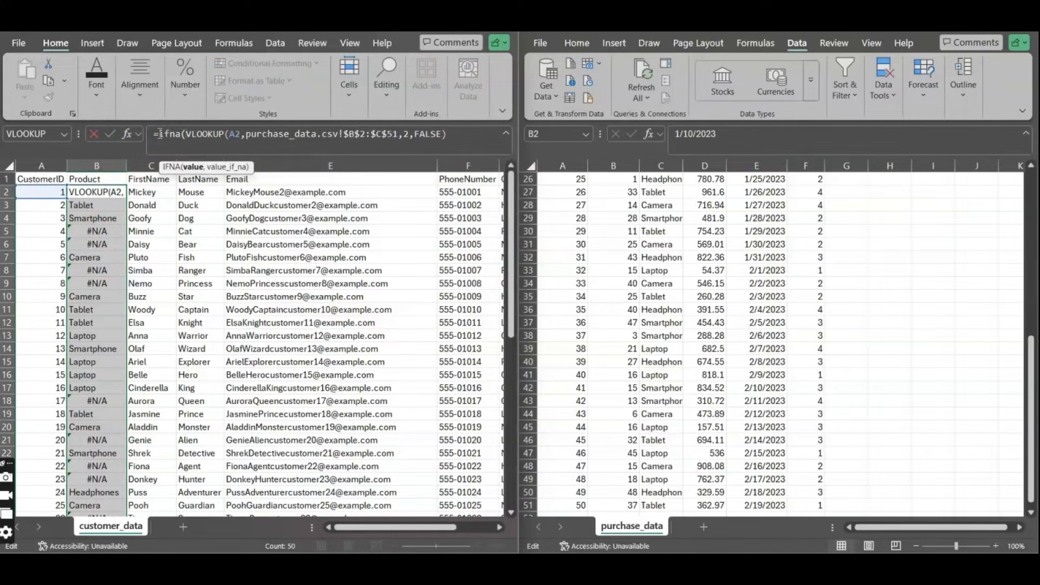
click(449, 134)
click(450, 134)
text(,)
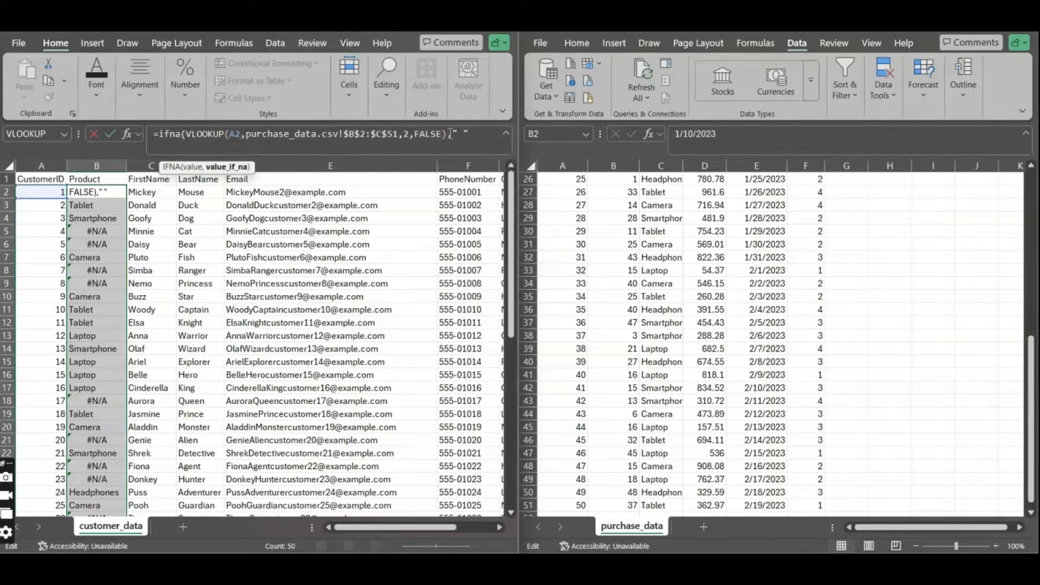
text(" "))
key(Return)
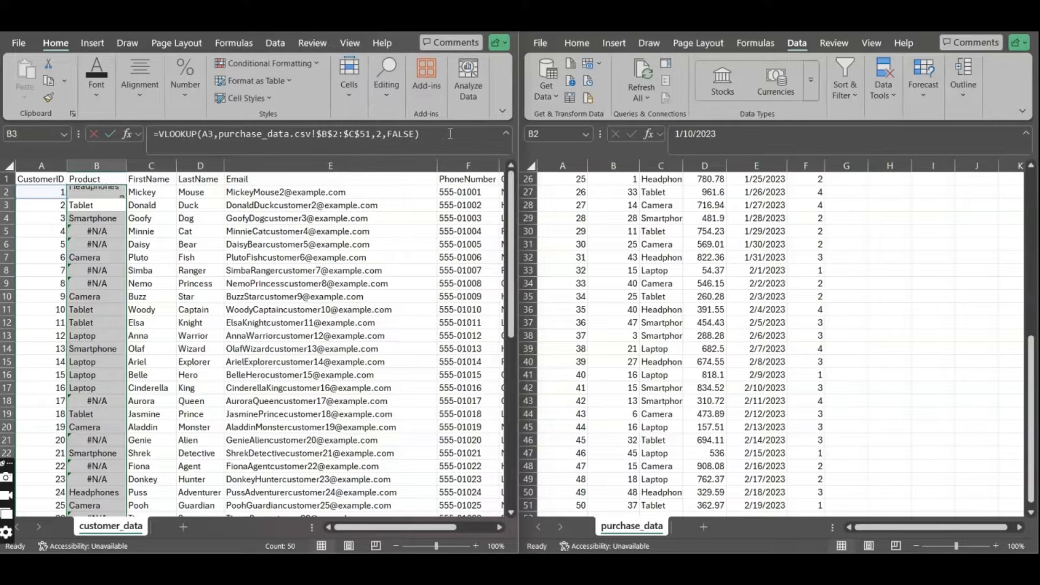
Fill B2's IFNA formula down the Product column and check the formulas in B5 and B6.
click(96, 192)
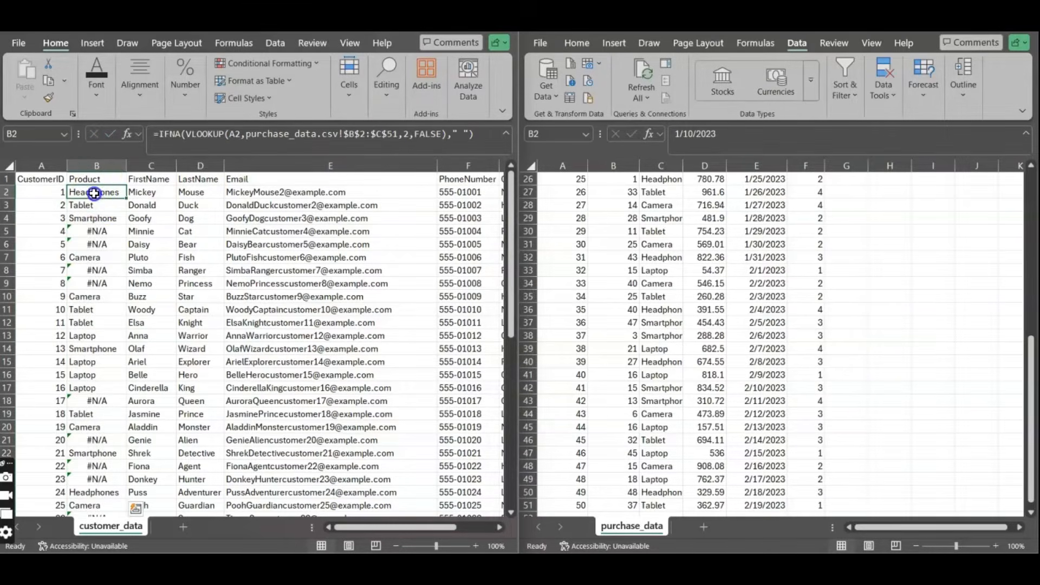
double_click(126, 198)
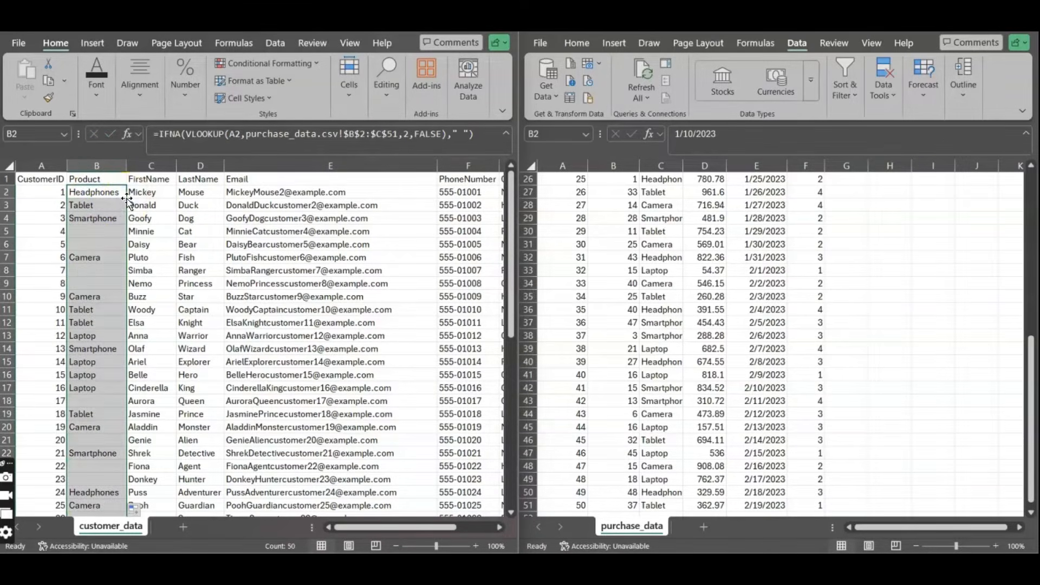
click(102, 230)
click(101, 240)
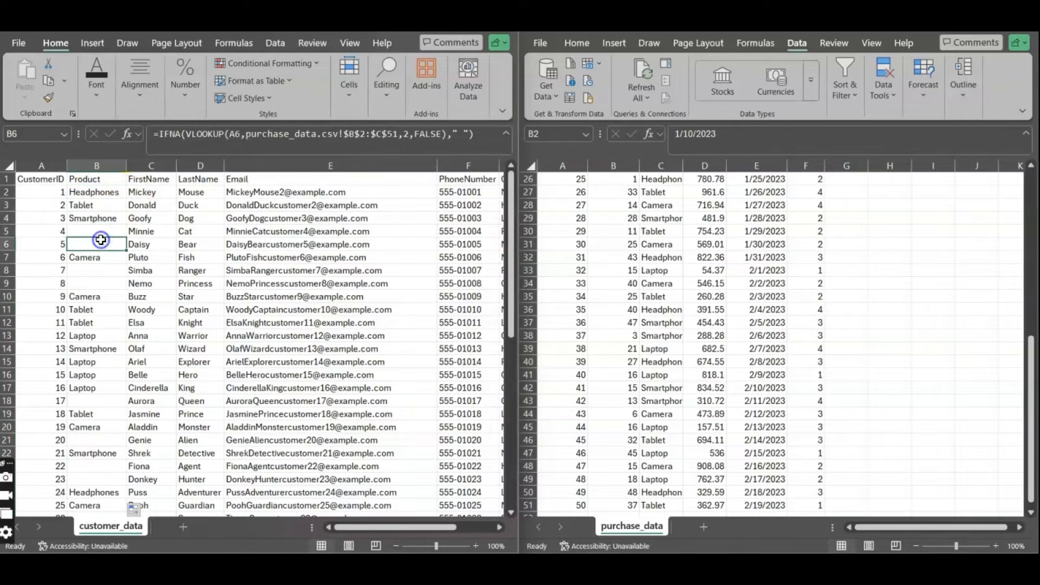
Copy the entire Product column in customer_data and paste it over itself as values only.
click(101, 163)
right_click(102, 164)
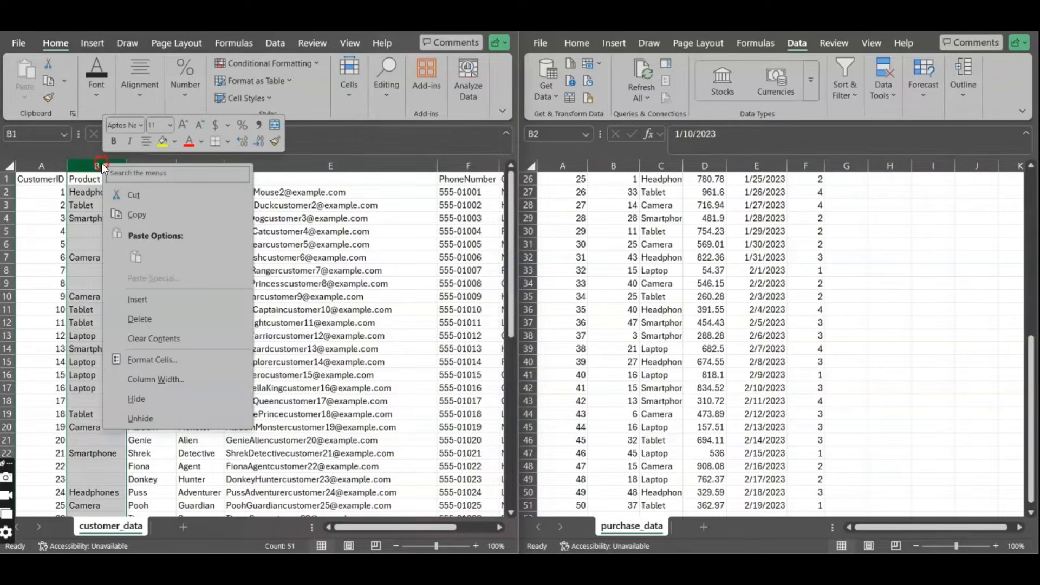
click(130, 212)
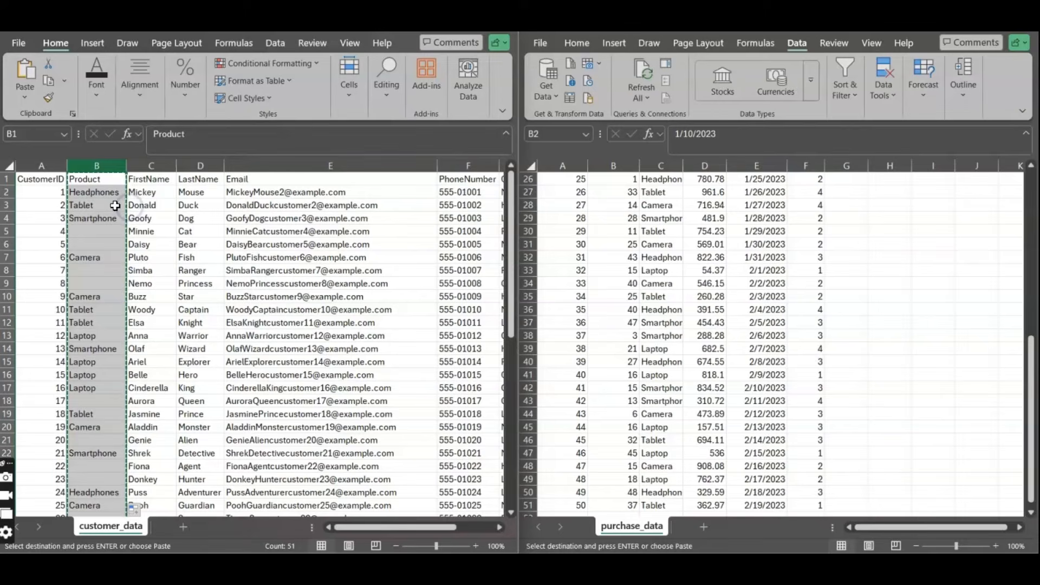
right_click(87, 166)
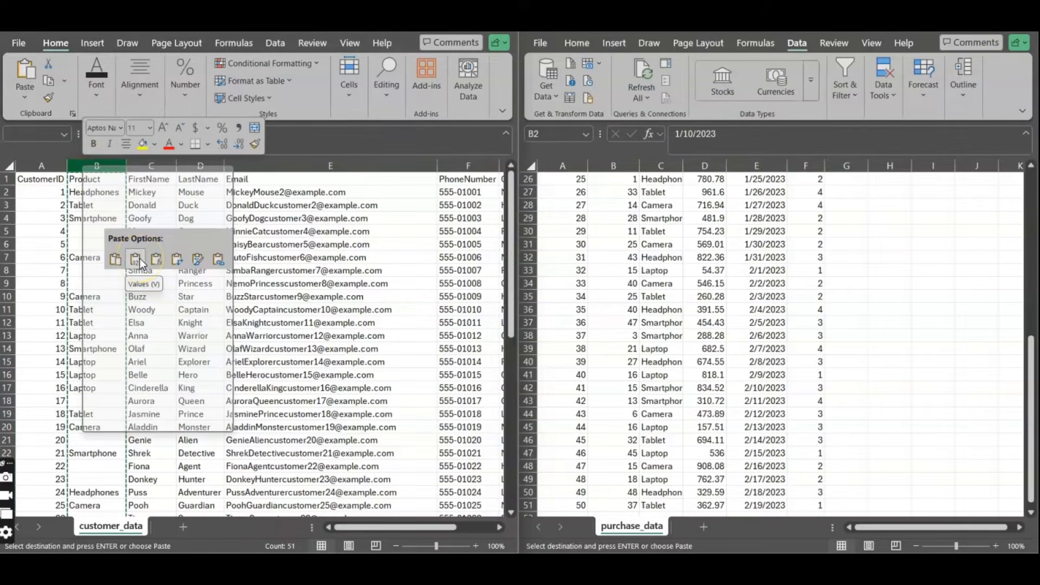
click(140, 259)
Check B3 and B2 in the Product column for plain values and clear the copy selection.
click(112, 204)
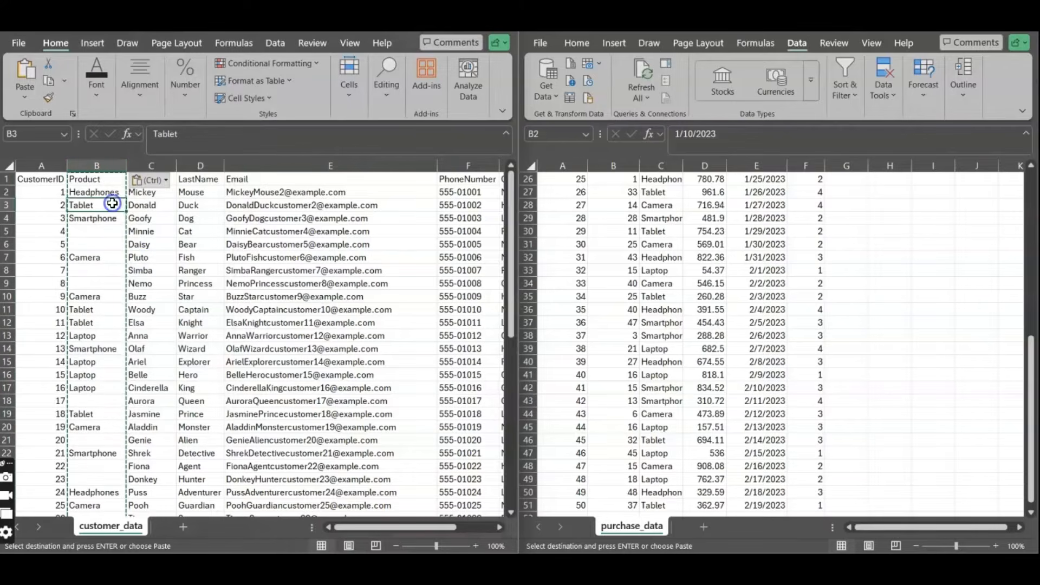
click(103, 191)
click(104, 166)
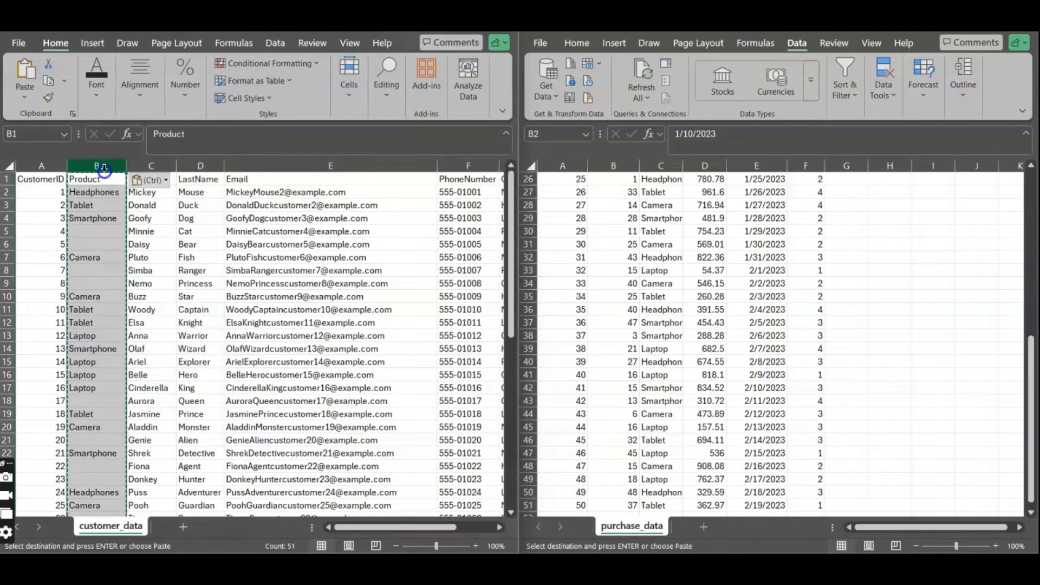
key(Escape)
click(139, 218)
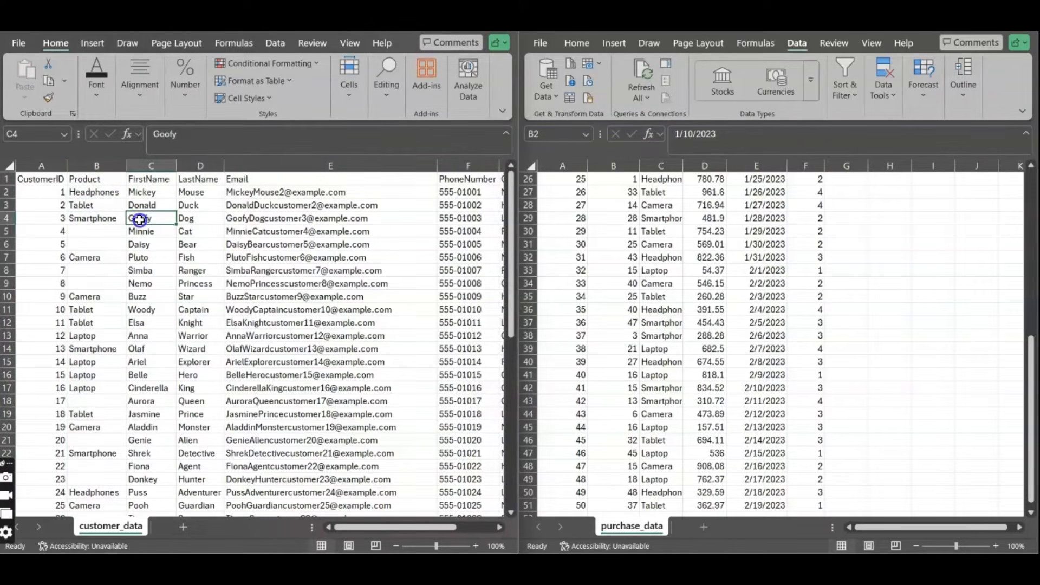
Auto-fit the widths of the CustomerID, Product and Price columns in purchase_data.
click(612, 257)
drag(1034, 372, 1010, 207)
click(731, 243)
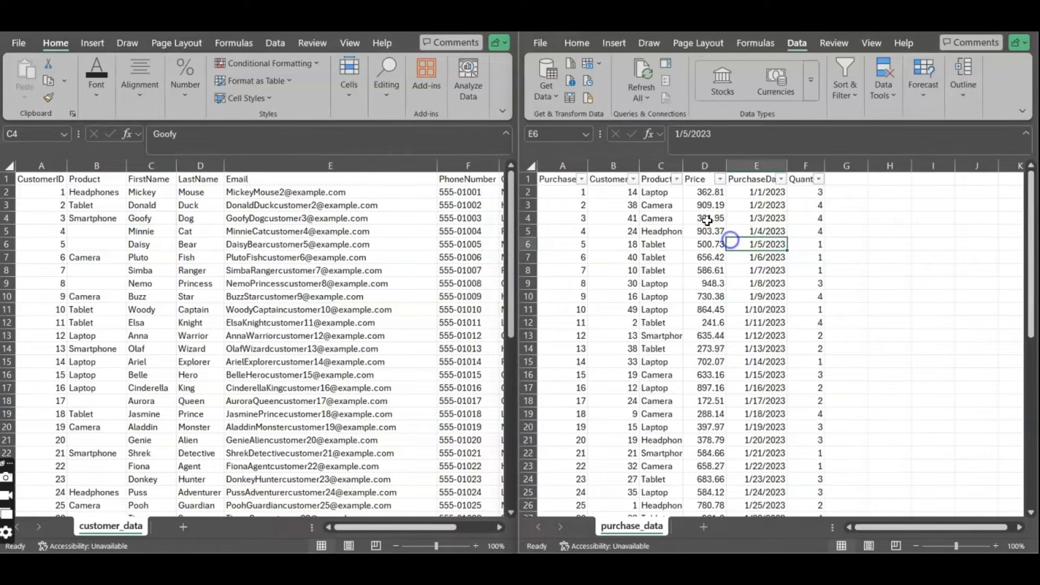
double_click(640, 166)
double_click(694, 165)
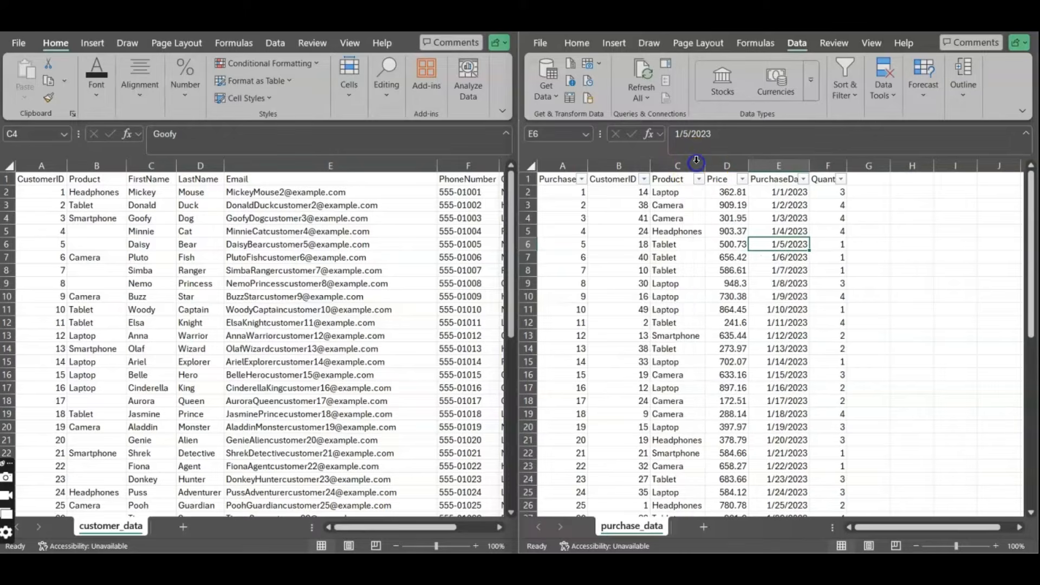
double_click(746, 163)
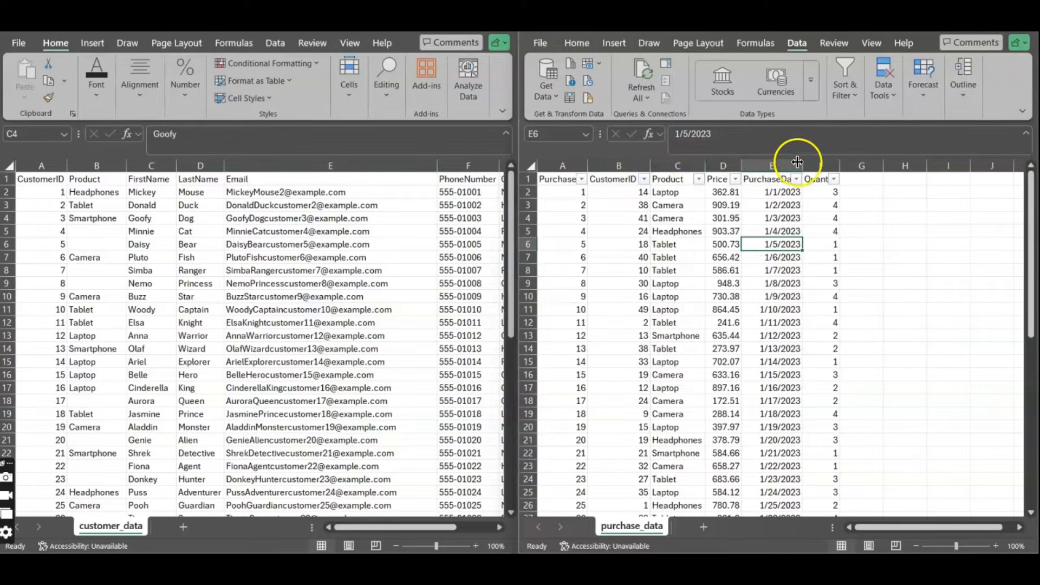
click(803, 162)
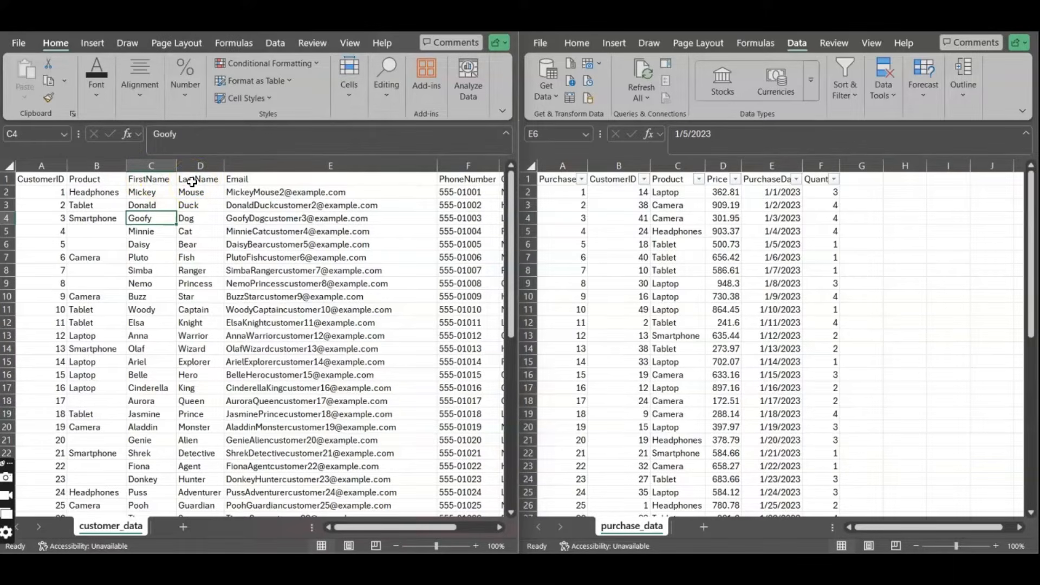
Insert a new column before Email in customer_data and widen it.
click(251, 164)
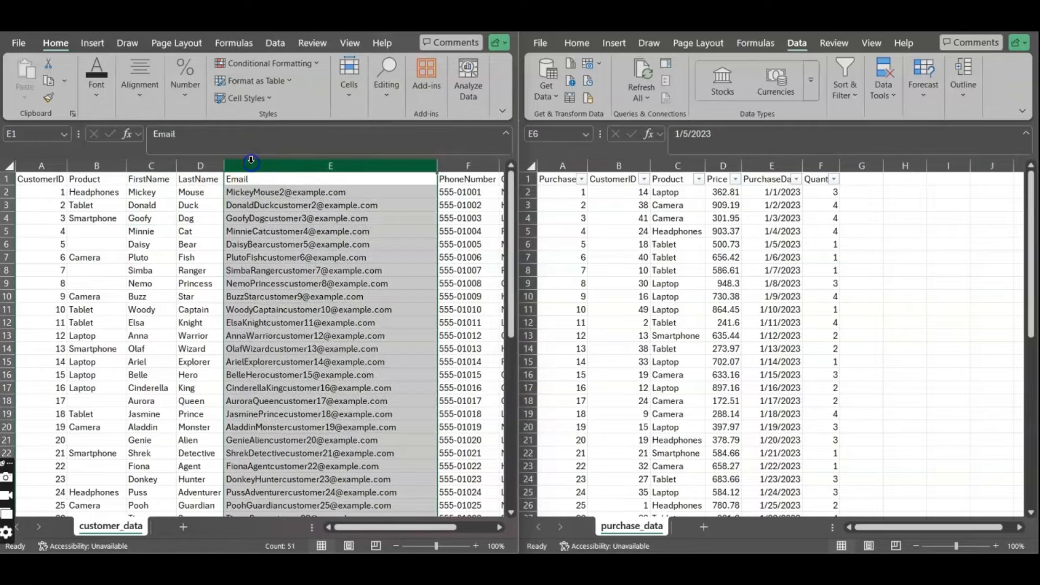
right_click(252, 163)
click(290, 300)
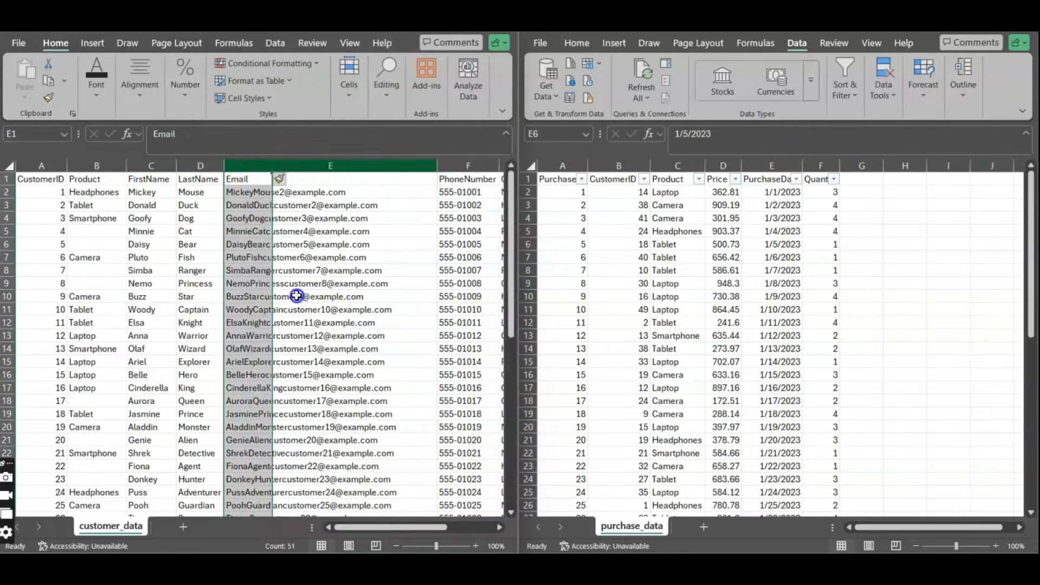
drag(272, 165, 365, 179)
Enter the header Full Name in E1 of customer_data and select E2.
click(290, 180)
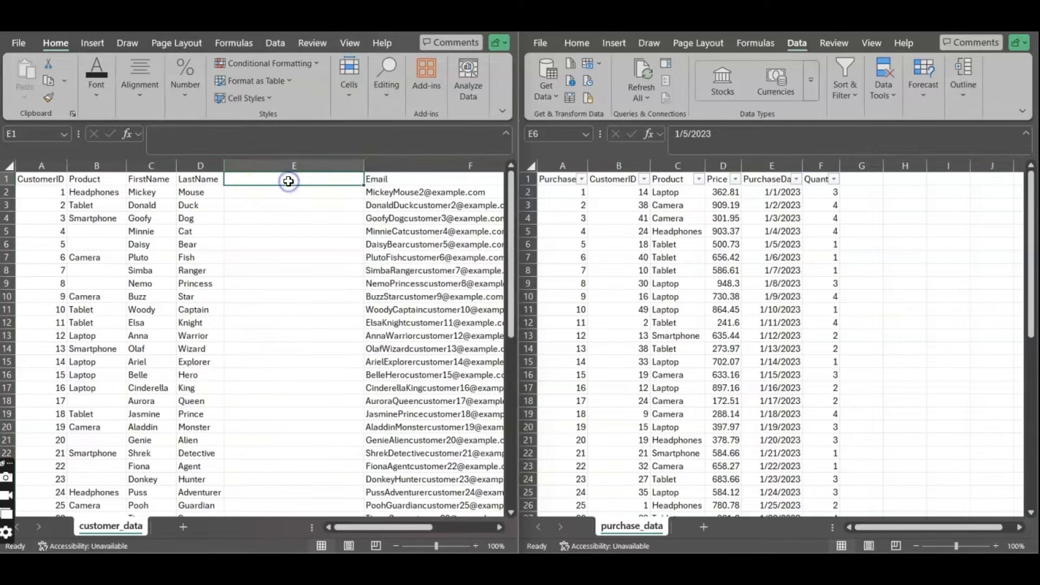
text(Full Name)
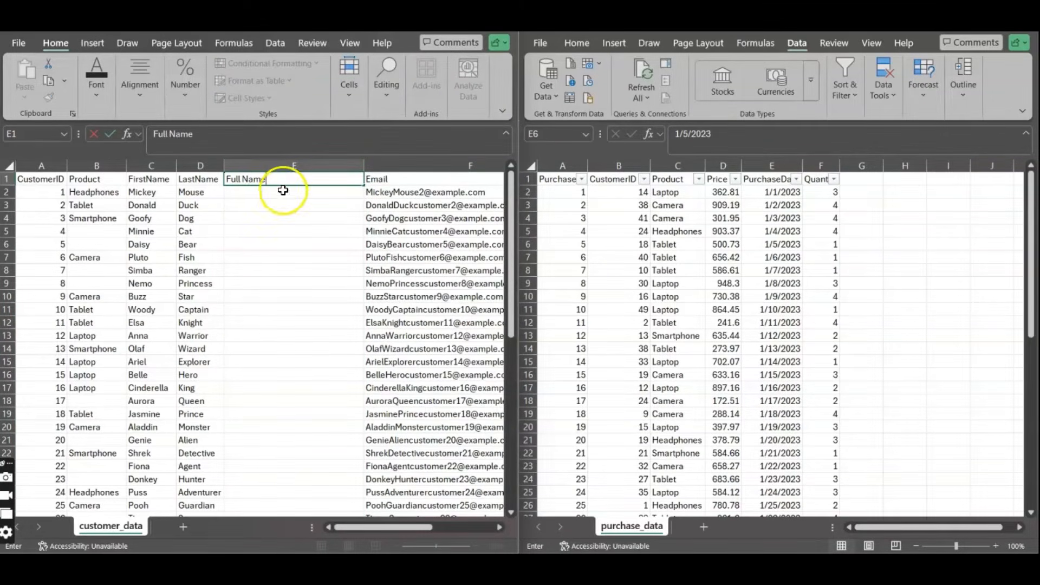
click(281, 193)
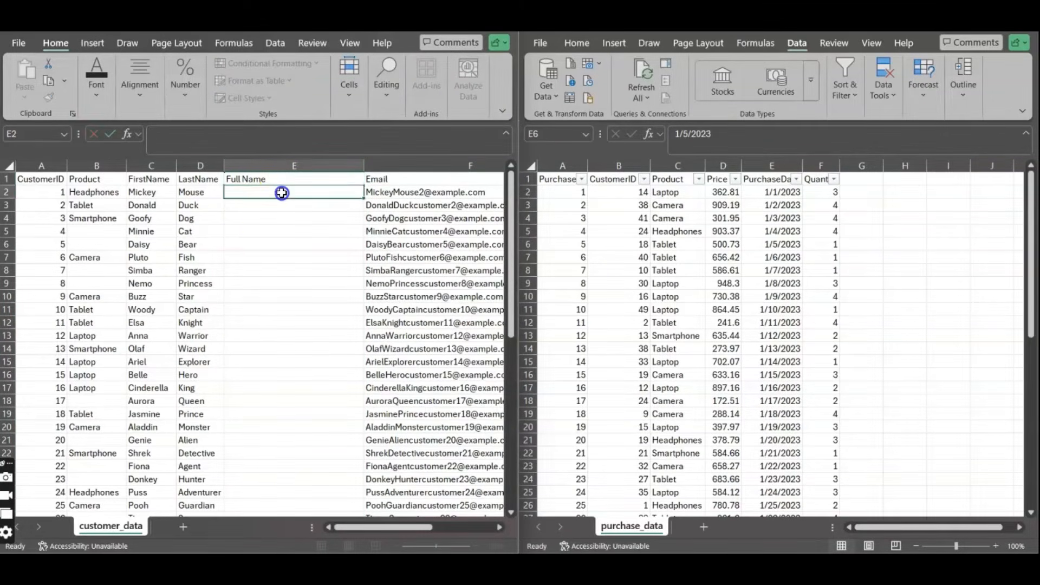
Enter the formula =C2&" "&D2 in E2 of customer_data to join the first and last names with a space.
text(=)
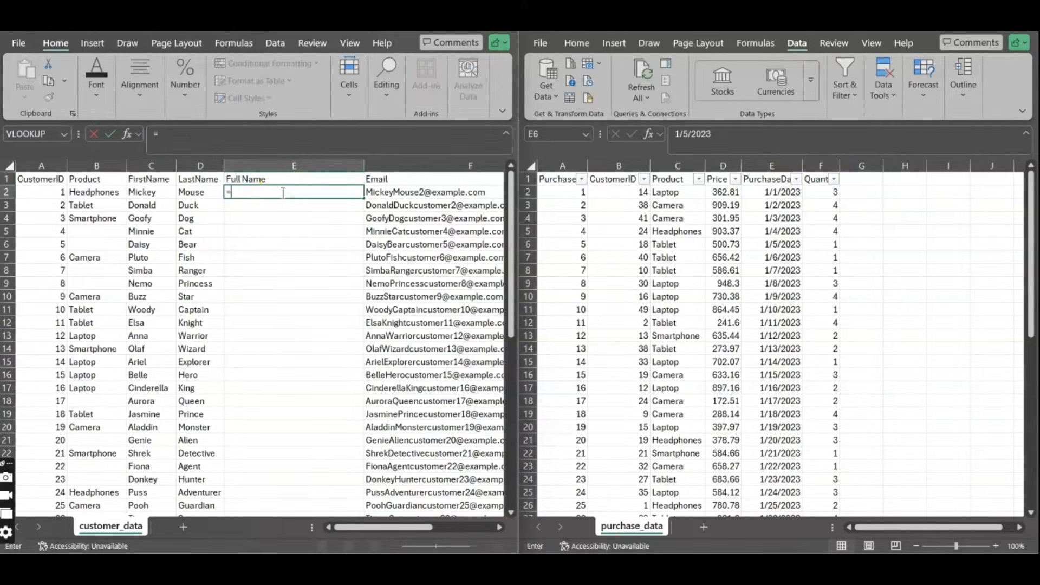
click(160, 191)
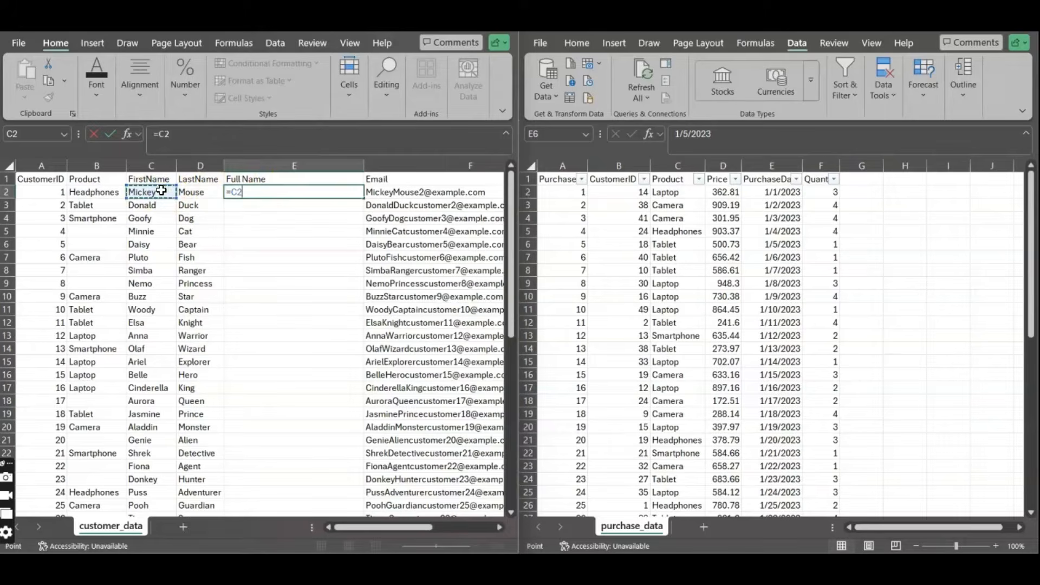
text(&)
click(266, 194)
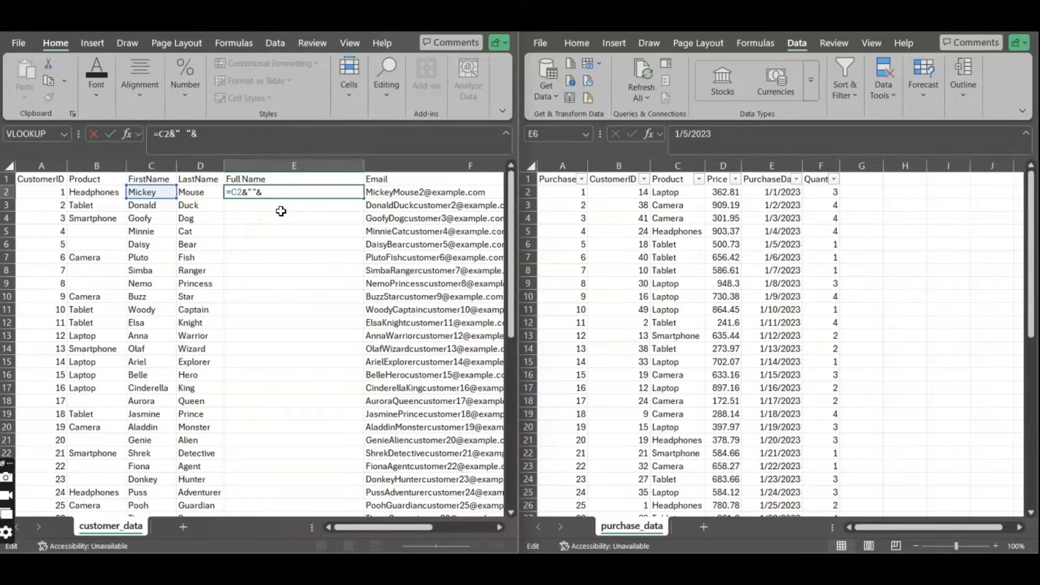
click(199, 191)
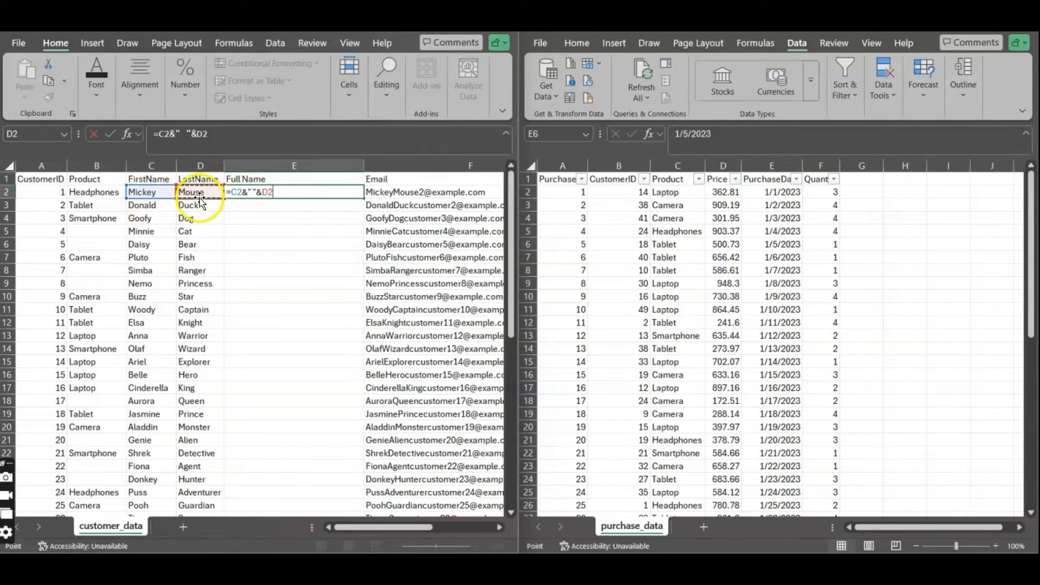
key(Return)
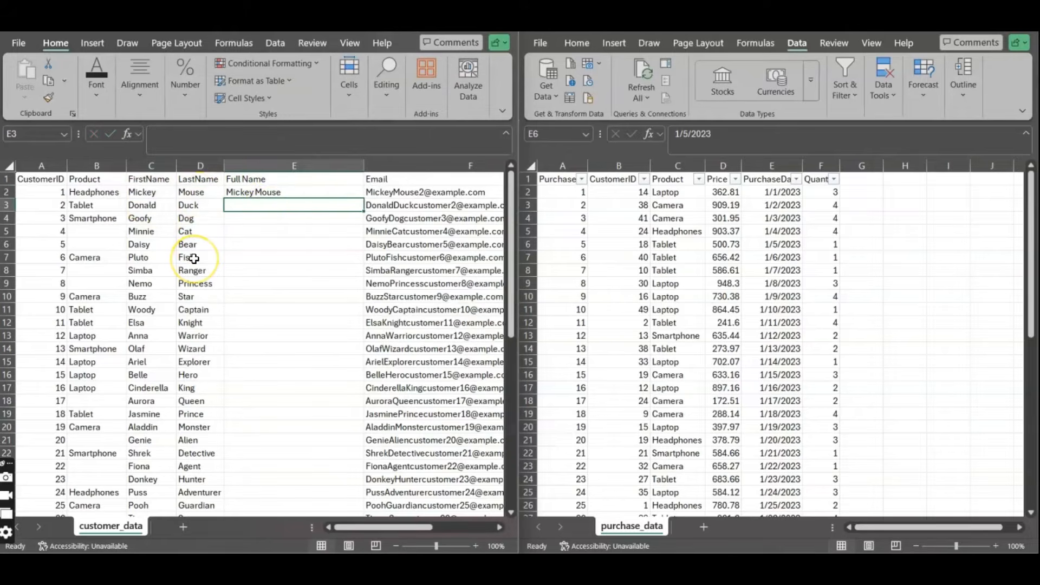
Fill the E2 formula down the Full Name column of customer_data and check the formulas in E2 and E3.
click(278, 194)
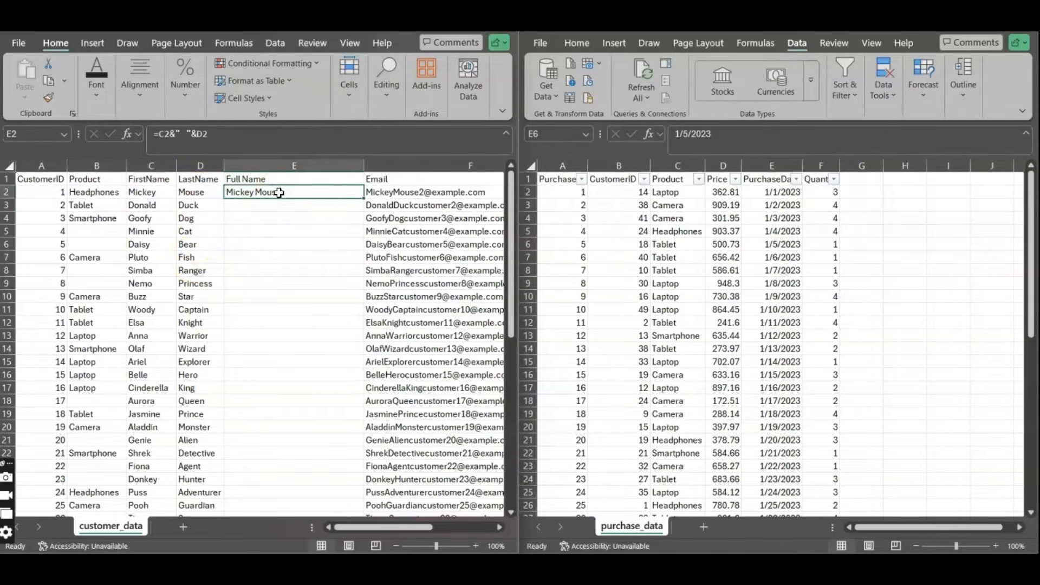
double_click(366, 198)
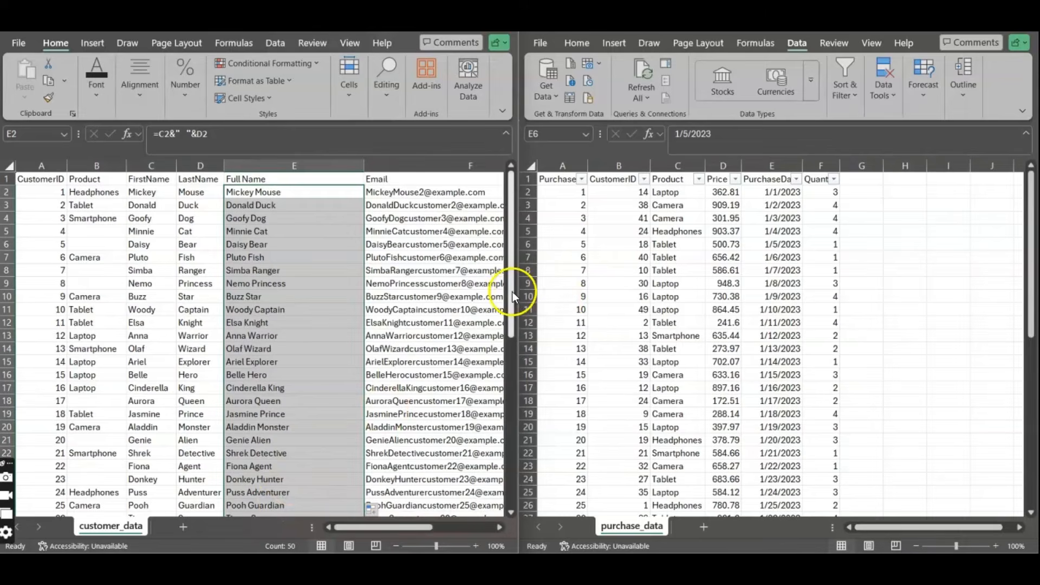
drag(512, 291, 522, 188)
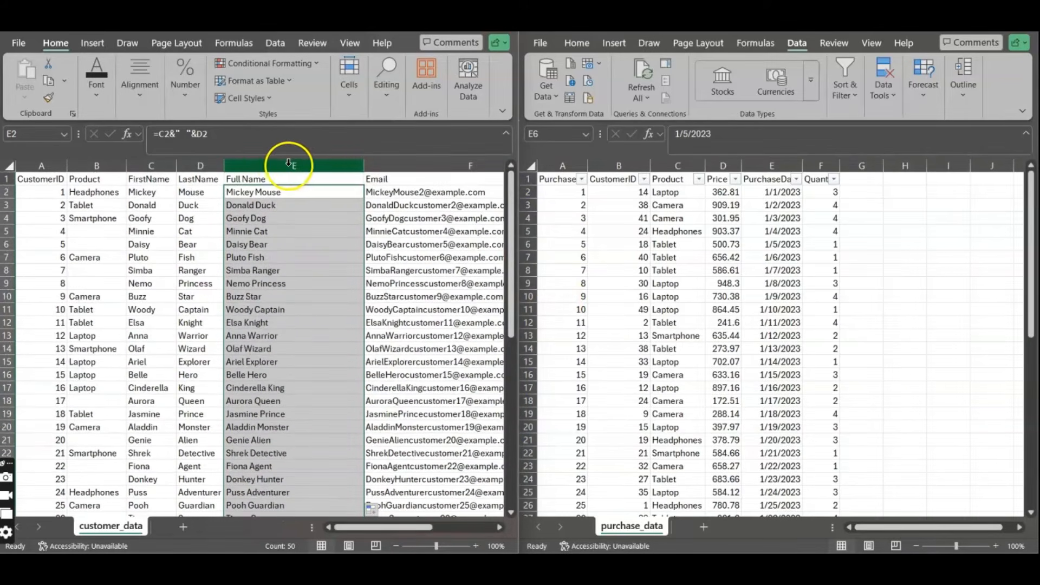
click(262, 193)
click(270, 204)
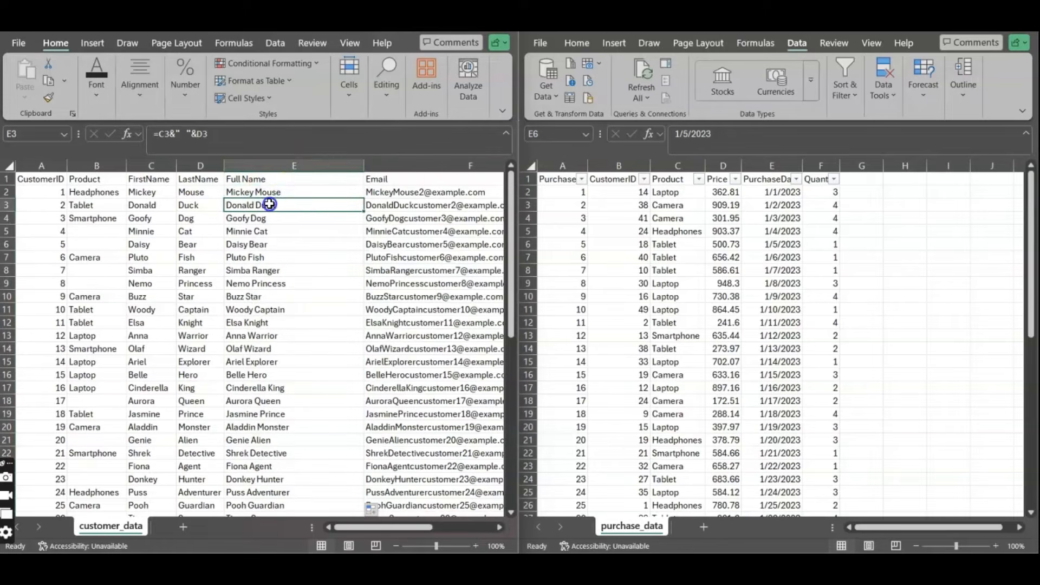
Copy the Full Name column of customer_data, paste it over itself as values, check E3 and E2, and clear the copy selection.
click(271, 164)
right_click(271, 167)
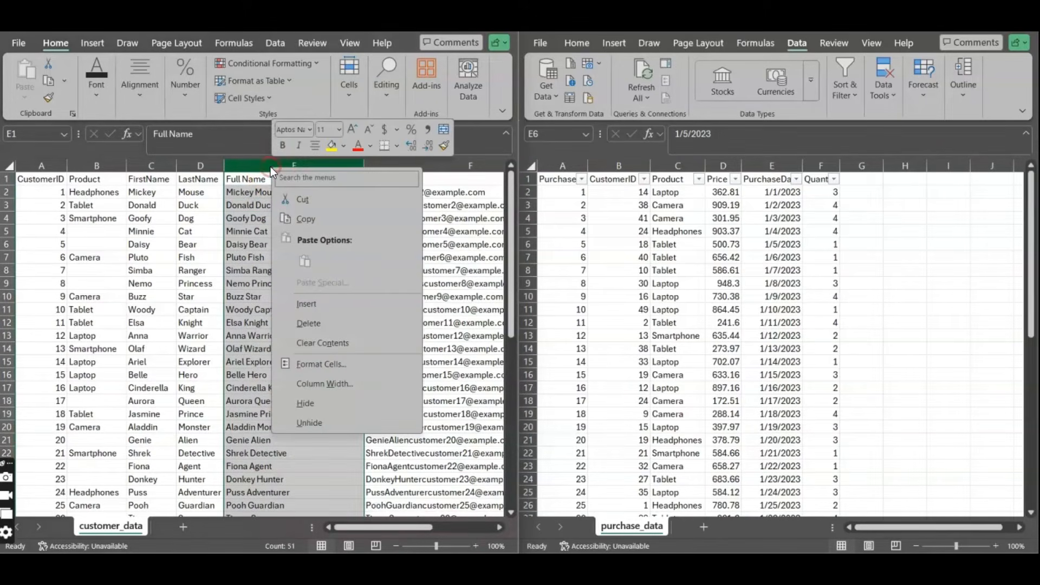
click(306, 220)
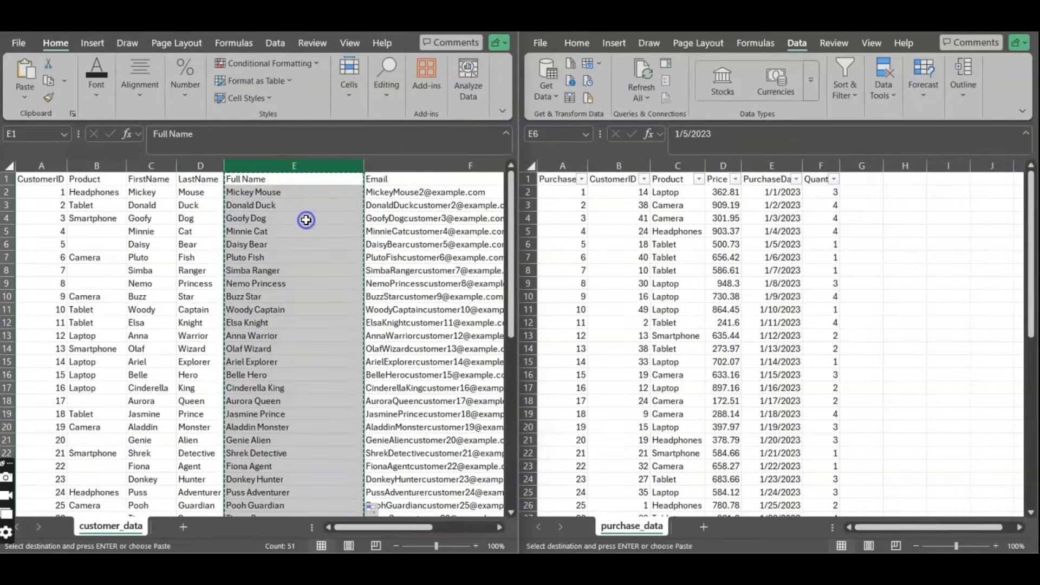
right_click(288, 166)
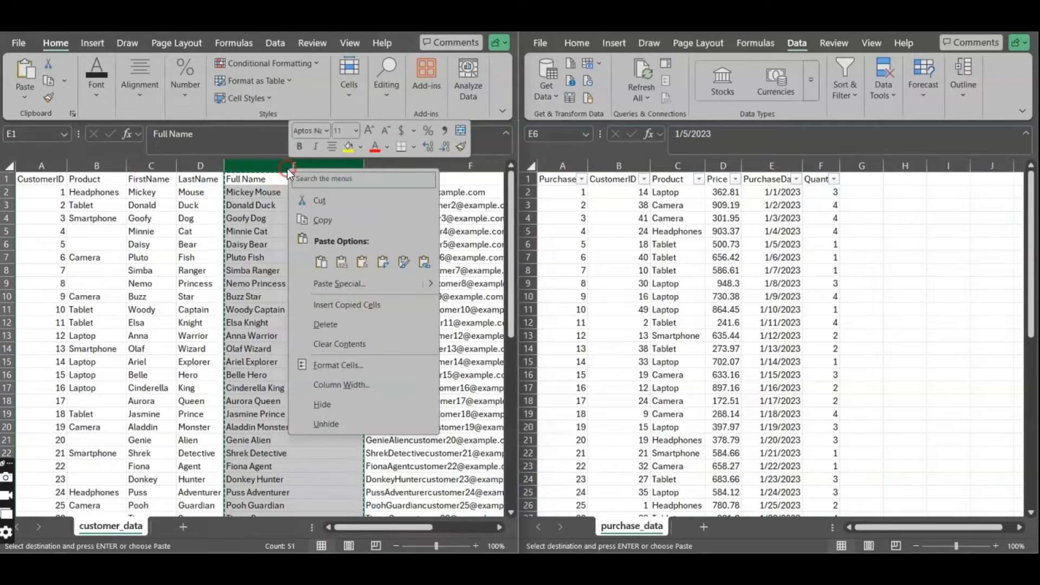
click(345, 264)
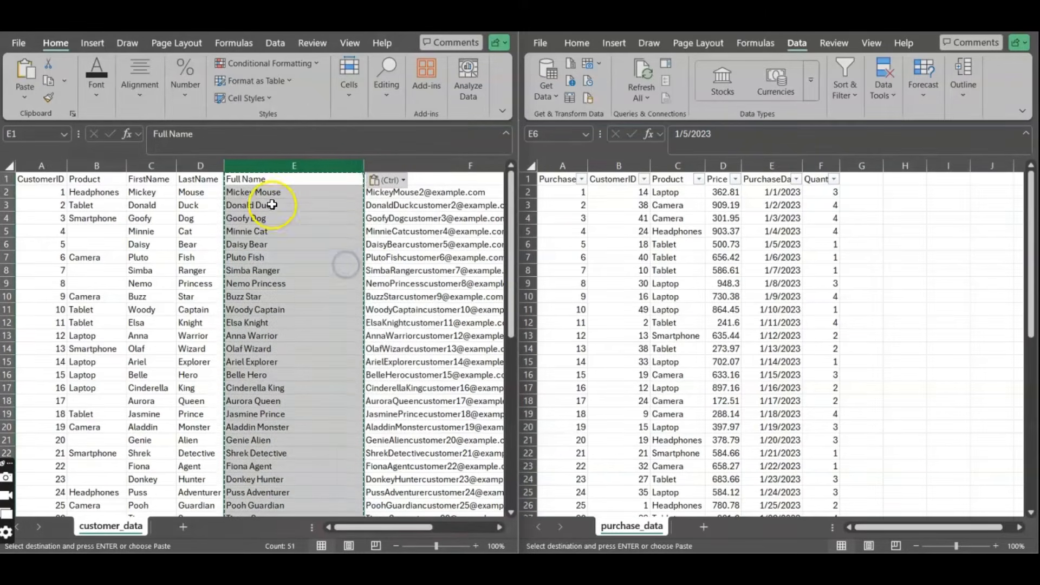
click(272, 204)
click(268, 191)
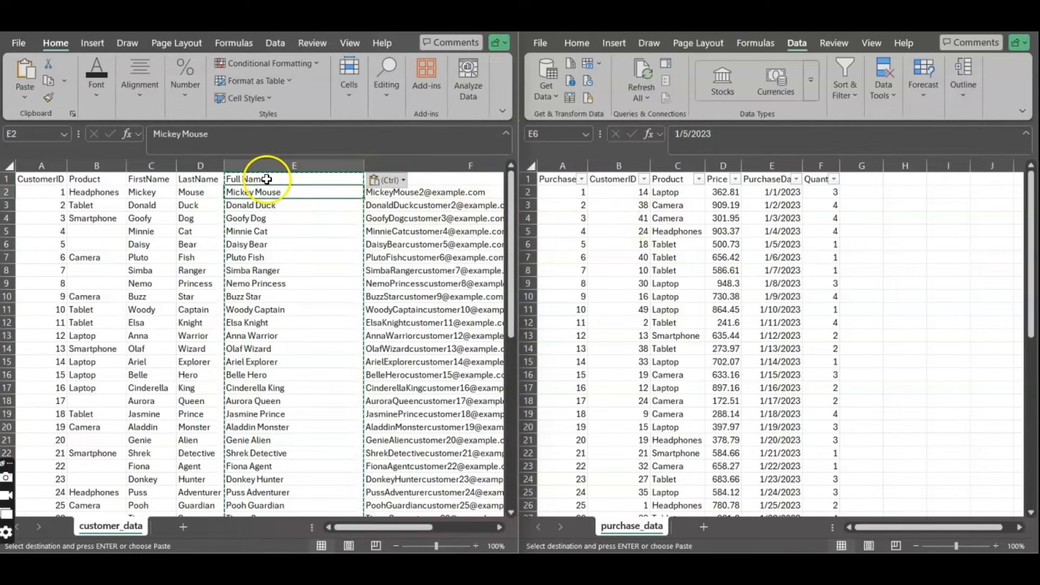
key(Escape)
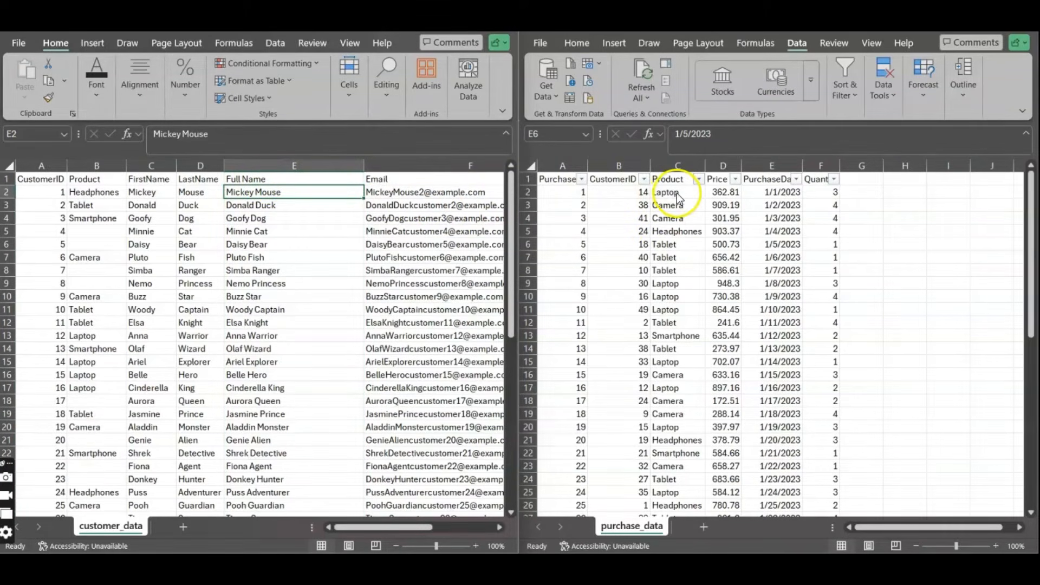
Insert a new column before Product in purchase_data.
click(705, 178)
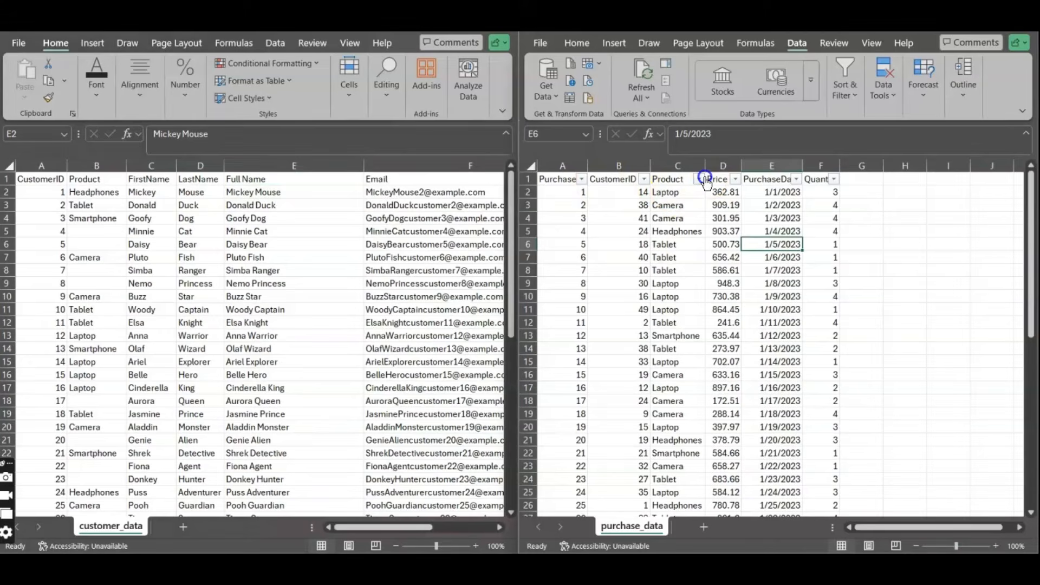
click(664, 162)
right_click(665, 168)
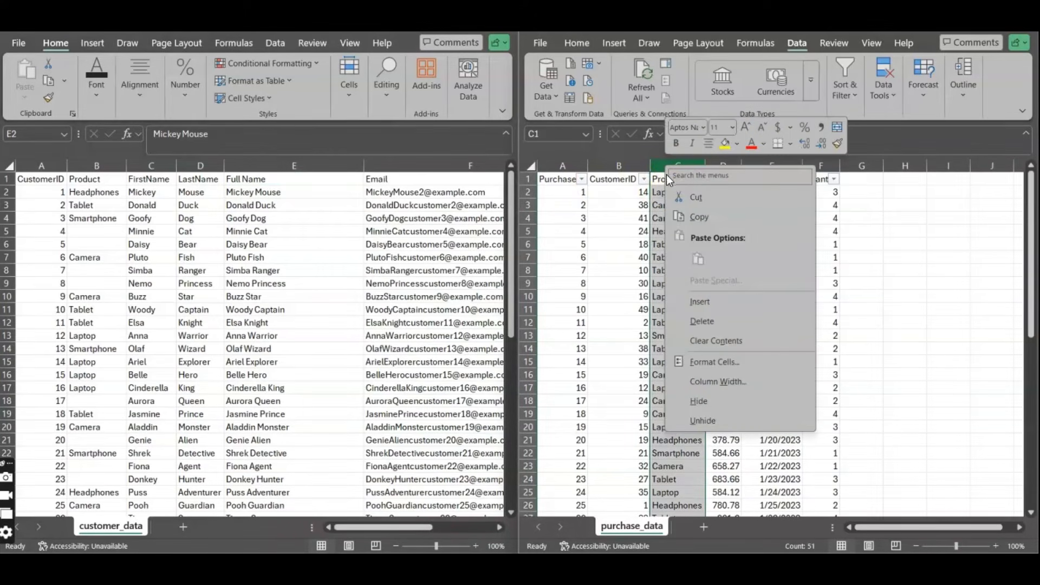
click(697, 301)
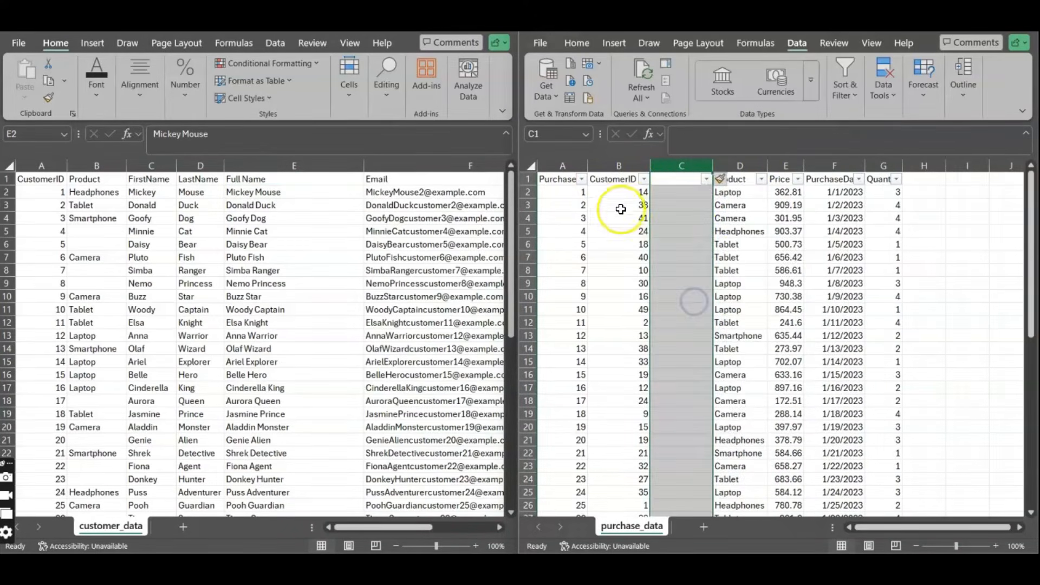
Enter the header Full Name in C1 of purchase_data and select C2.
click(606, 181)
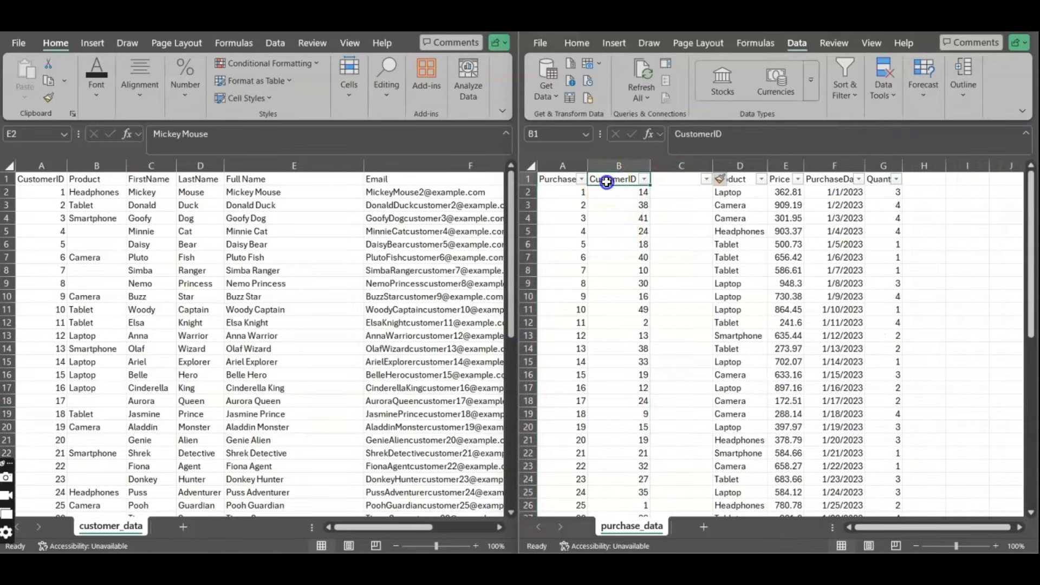
click(668, 179)
text(F)
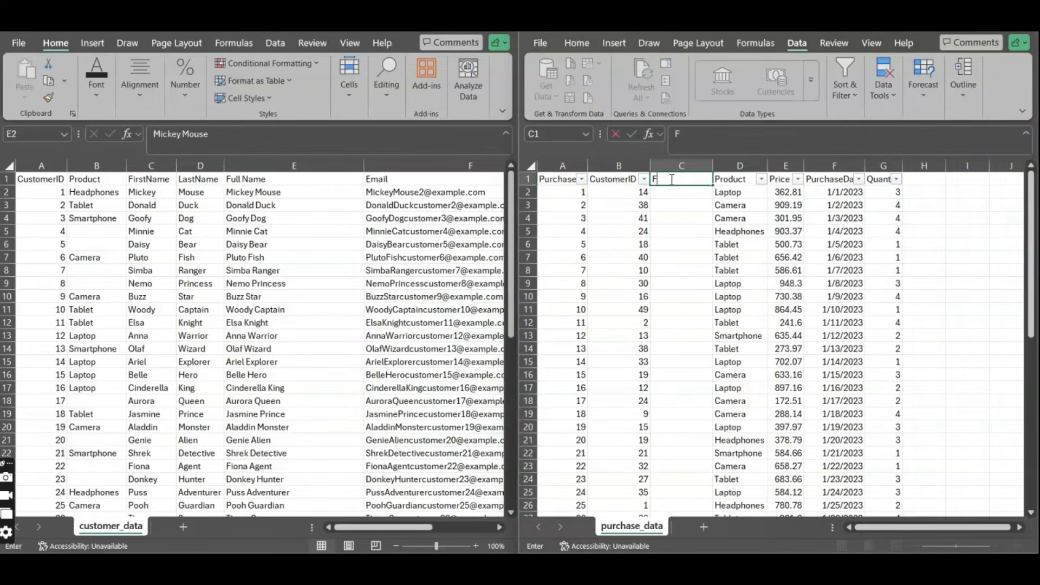
text(ull Name)
click(678, 190)
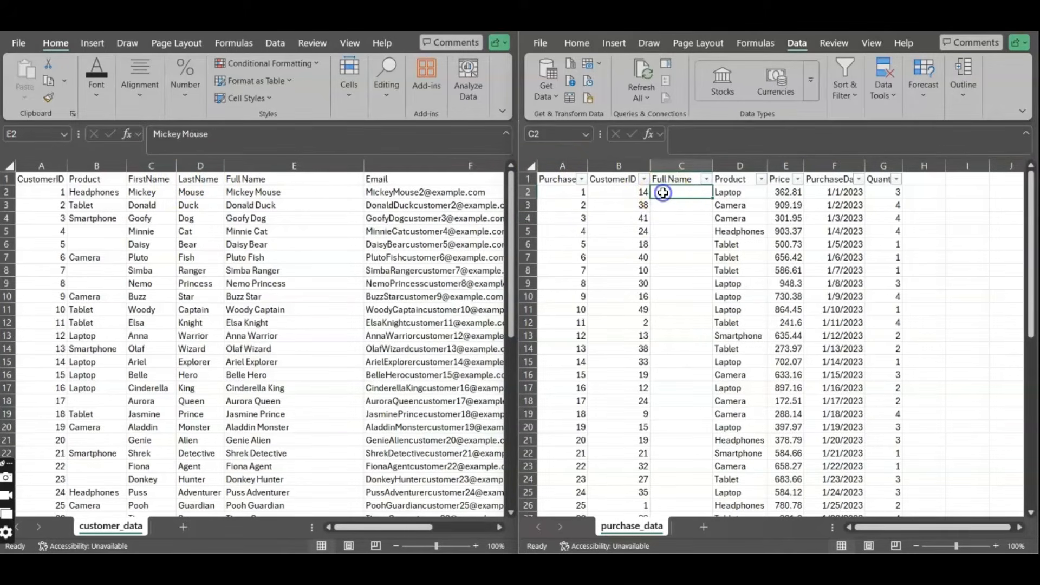
Start a VLOOKUP formula in C2 of purchase_data with the customer ID in B2 as the lookup value.
text(=v1)
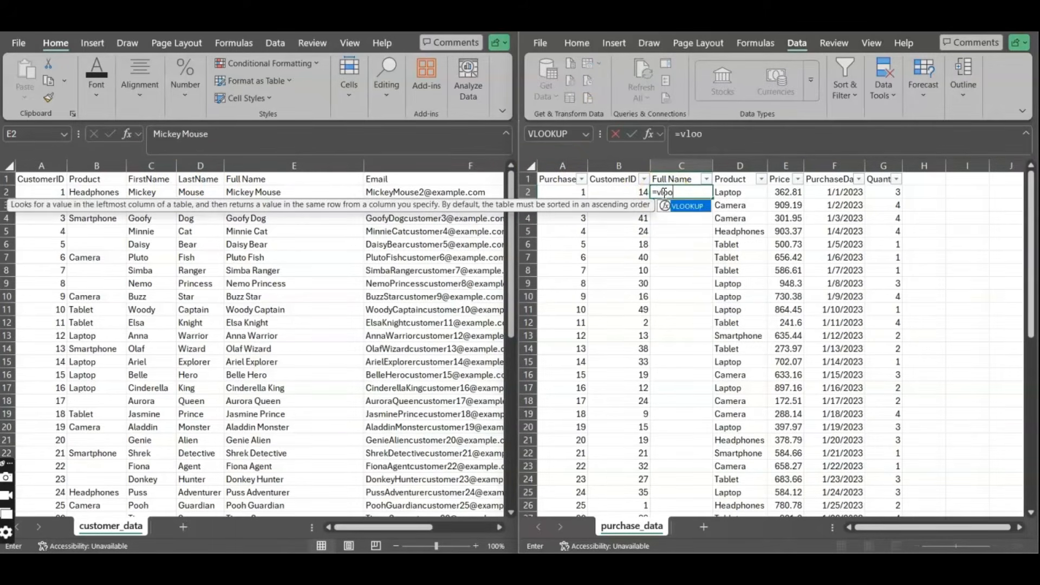
text(ookup)
key(Tab)
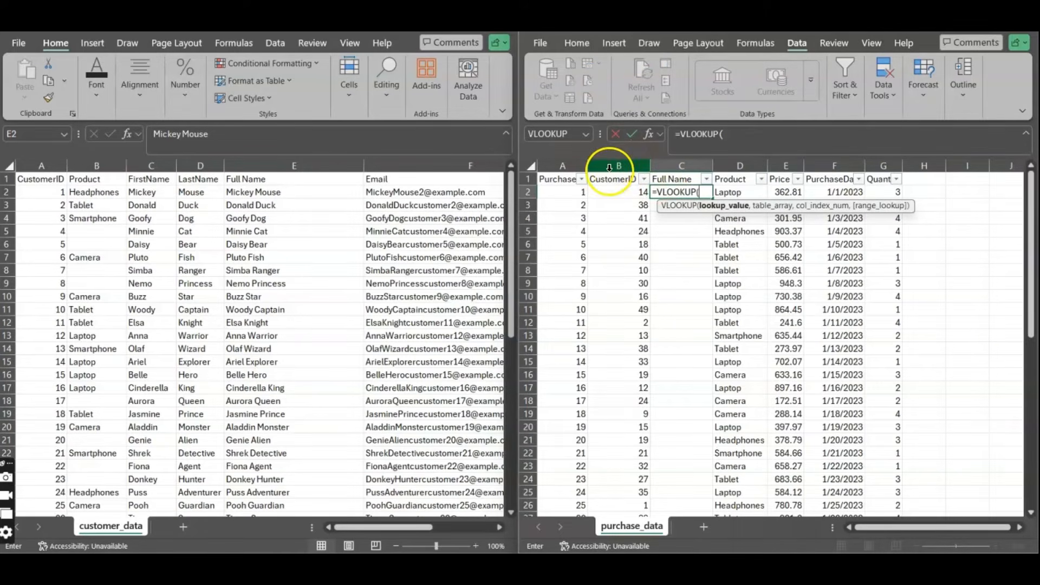
click(615, 191)
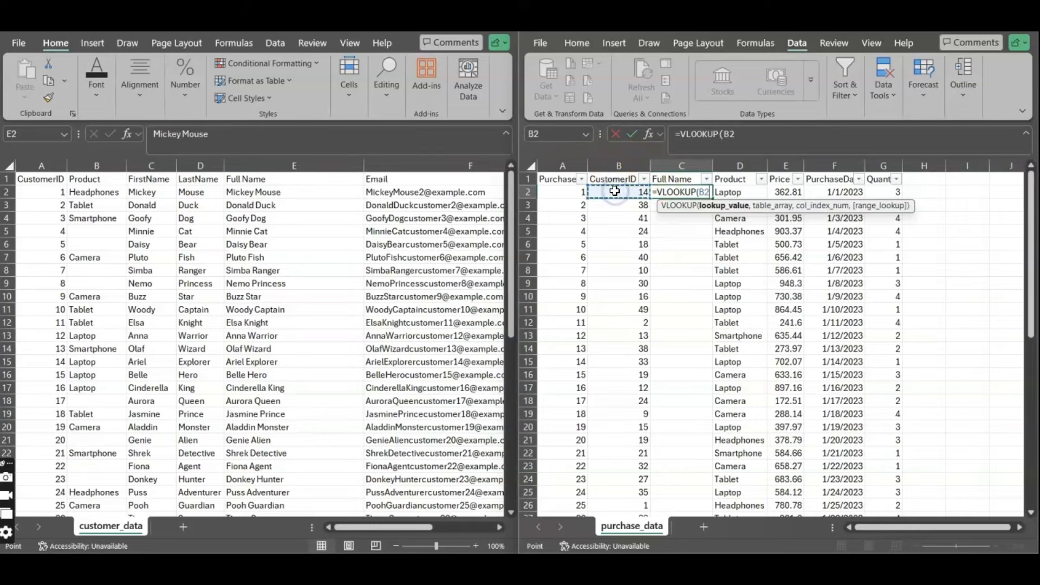
text(,)
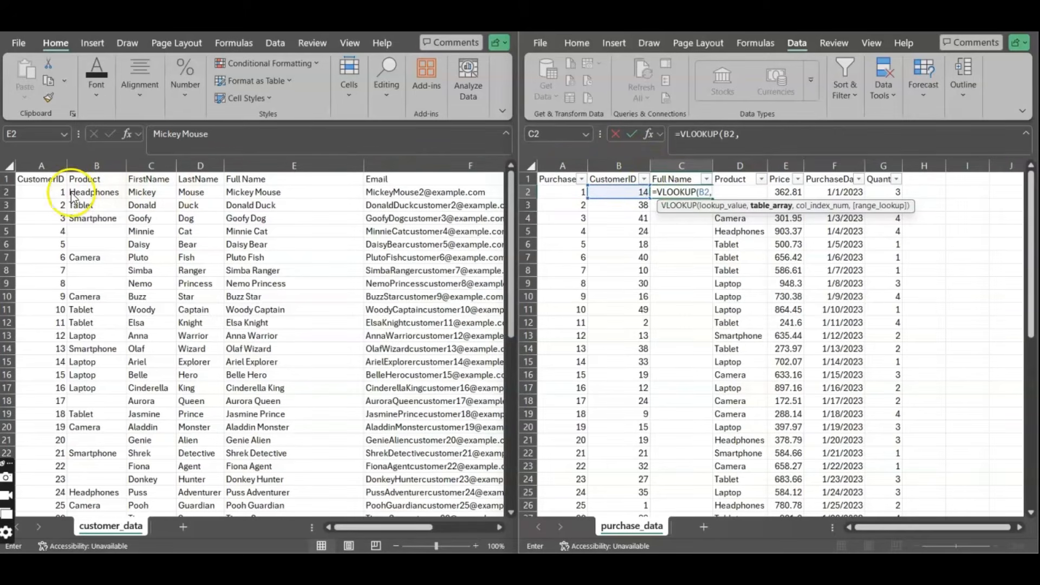
Set the VLOOKUP's table array to $A$2:$E$51 in customer_data.
click(45, 192)
click(41, 190)
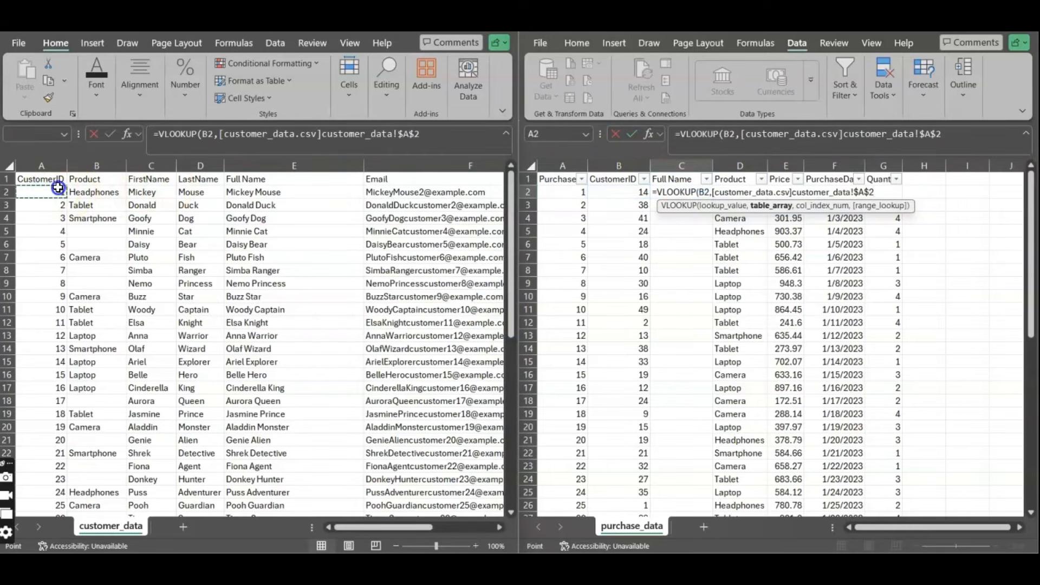
drag(58, 188, 156, 179)
drag(221, 182, 230, 188)
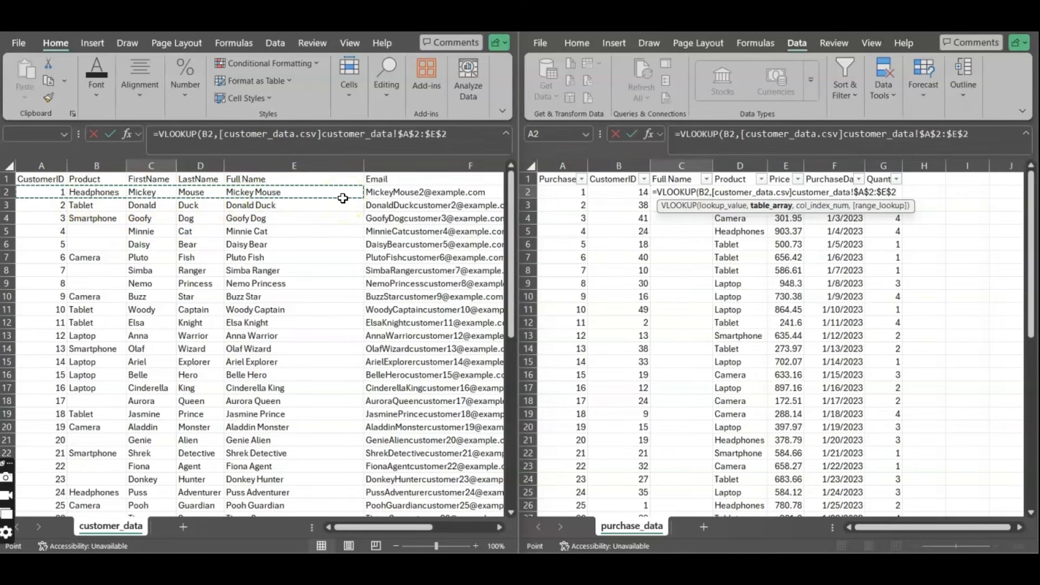
key(ctrl+shift+Down)
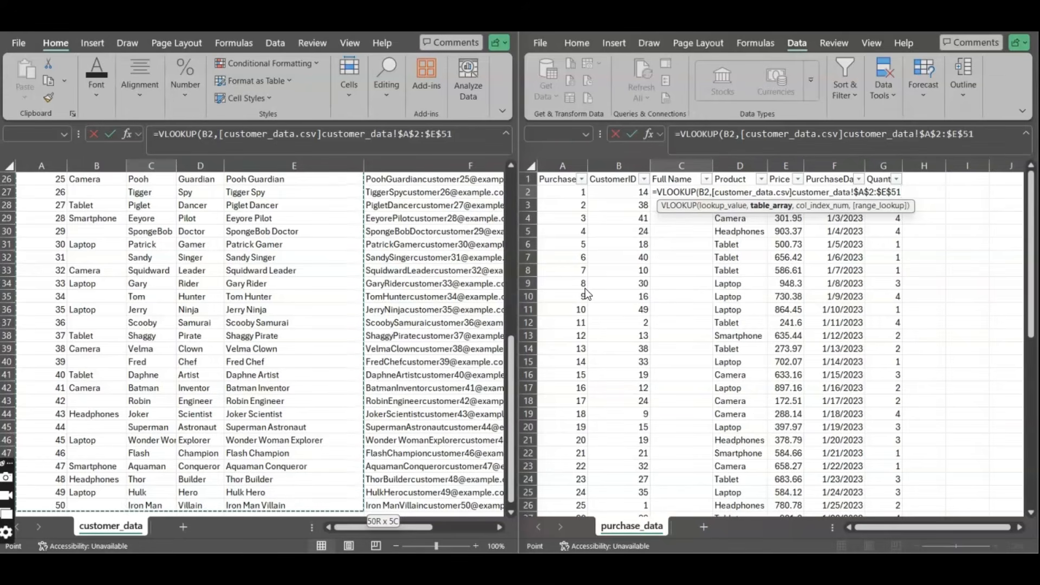
Complete the VLOOKUP in C2 with column index 5 and FALSE for an exact match, and enter the formula.
text(,)
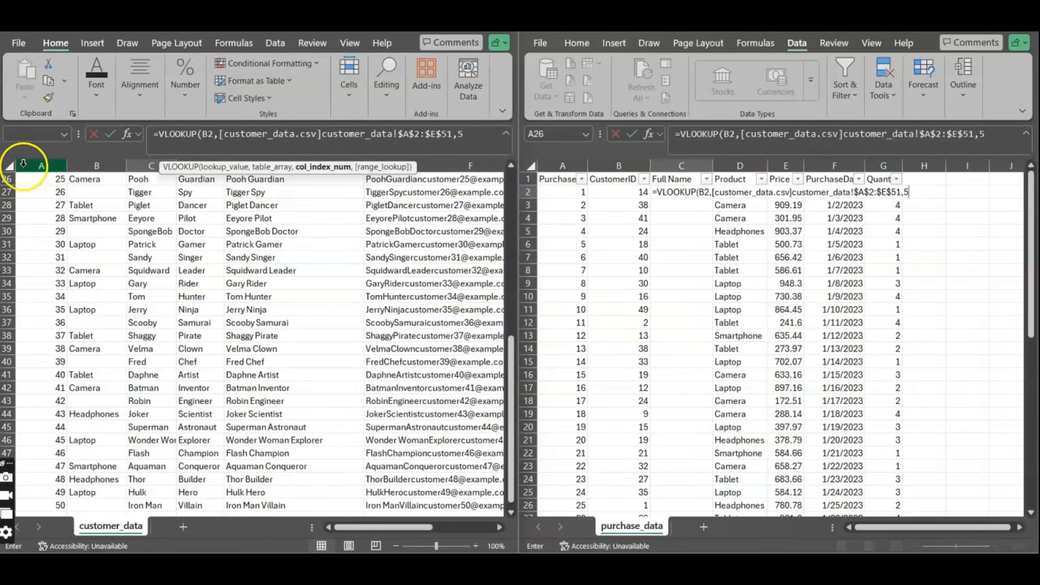
text(5)
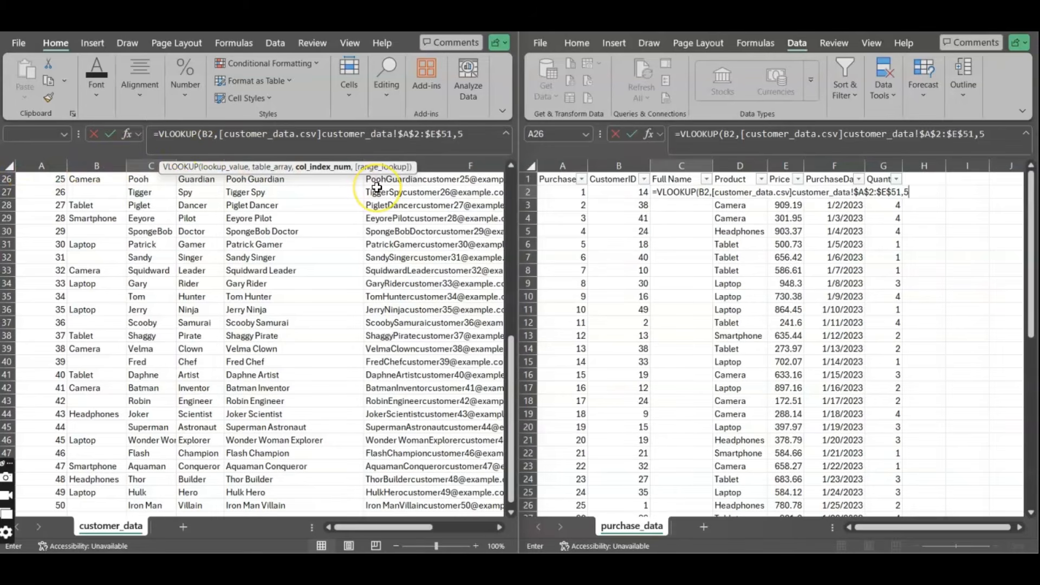
text(,)
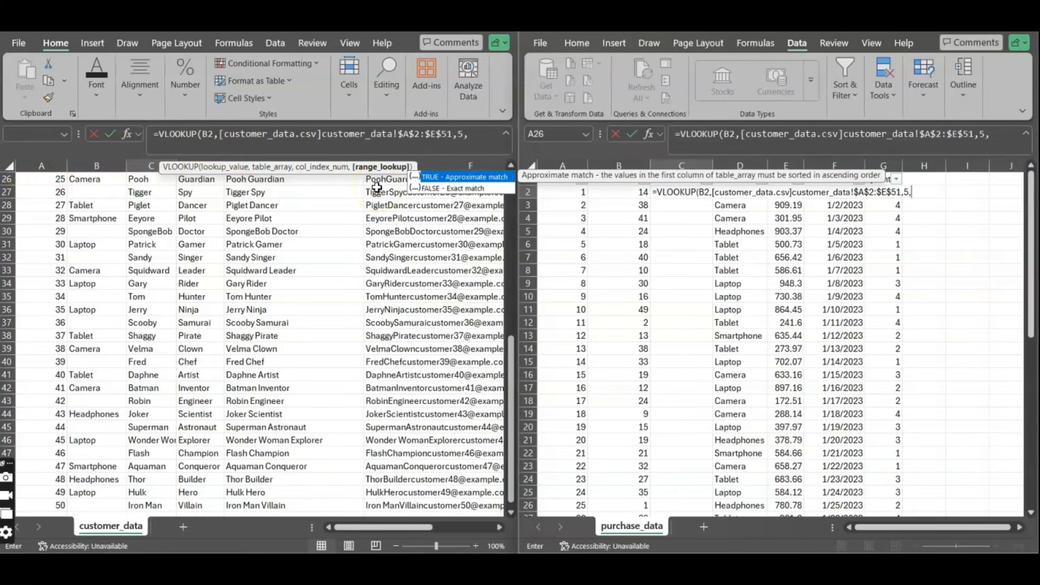
click(466, 188)
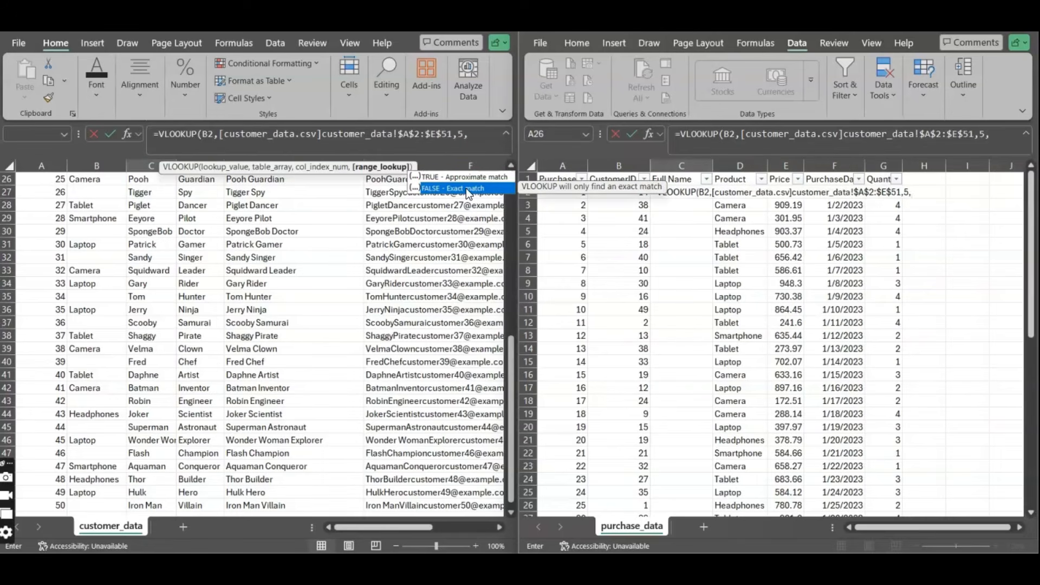
double_click(466, 187)
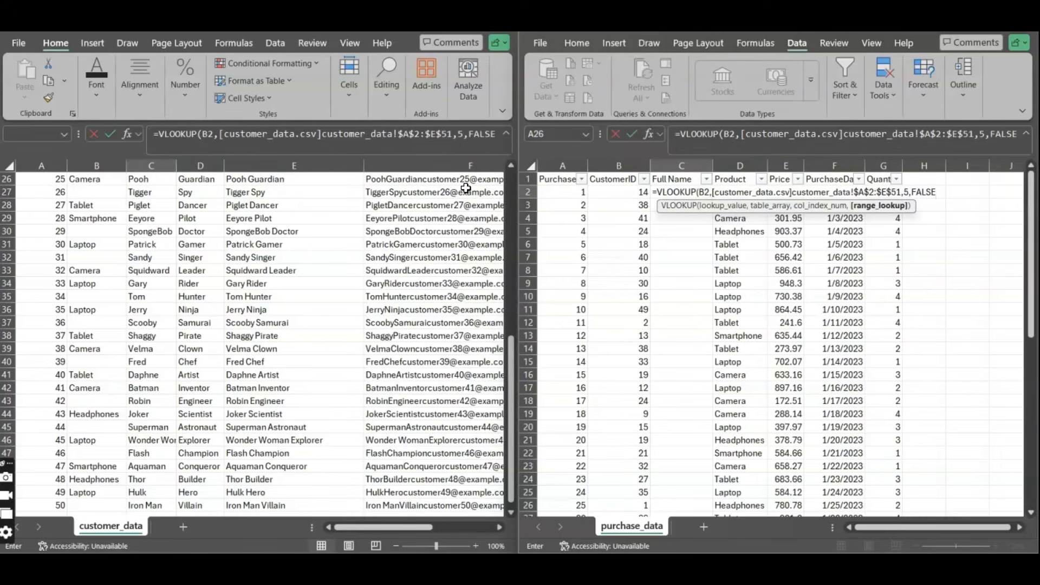
text())
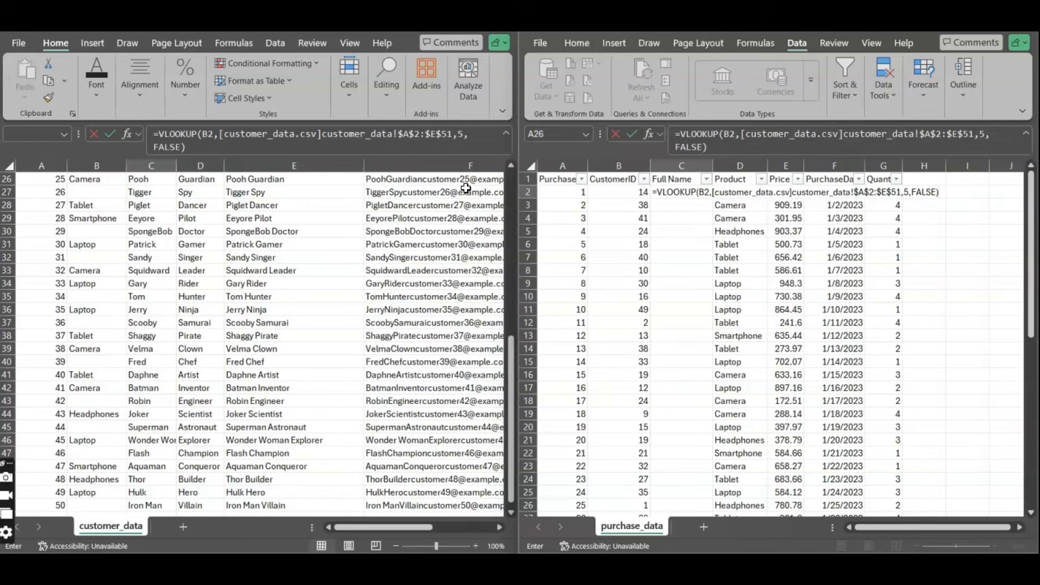
key(Return)
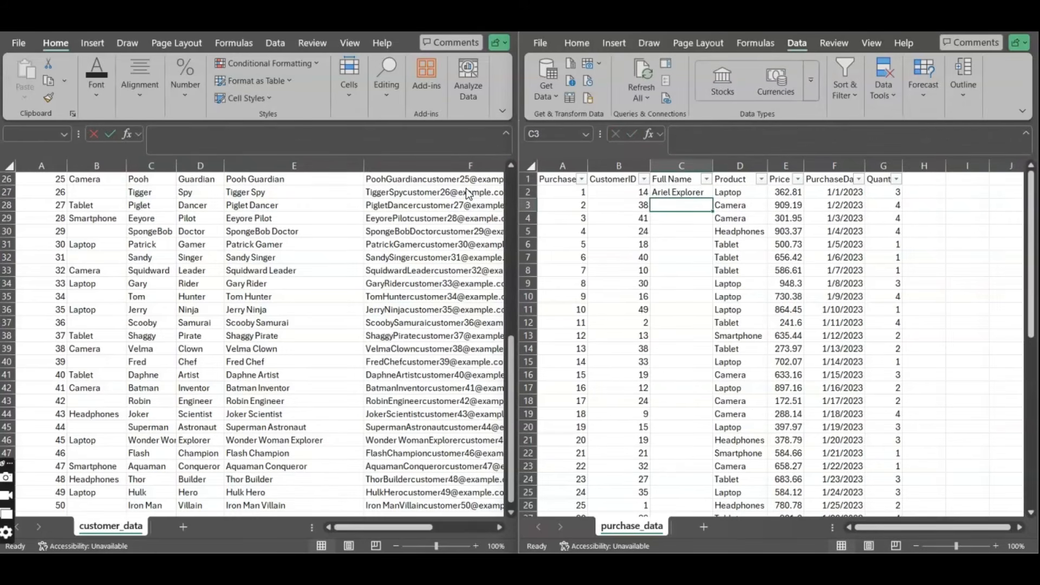
Fill the VLOOKUP formula from C2 down the Full Name column of purchase_data and autofit column C's width.
click(677, 192)
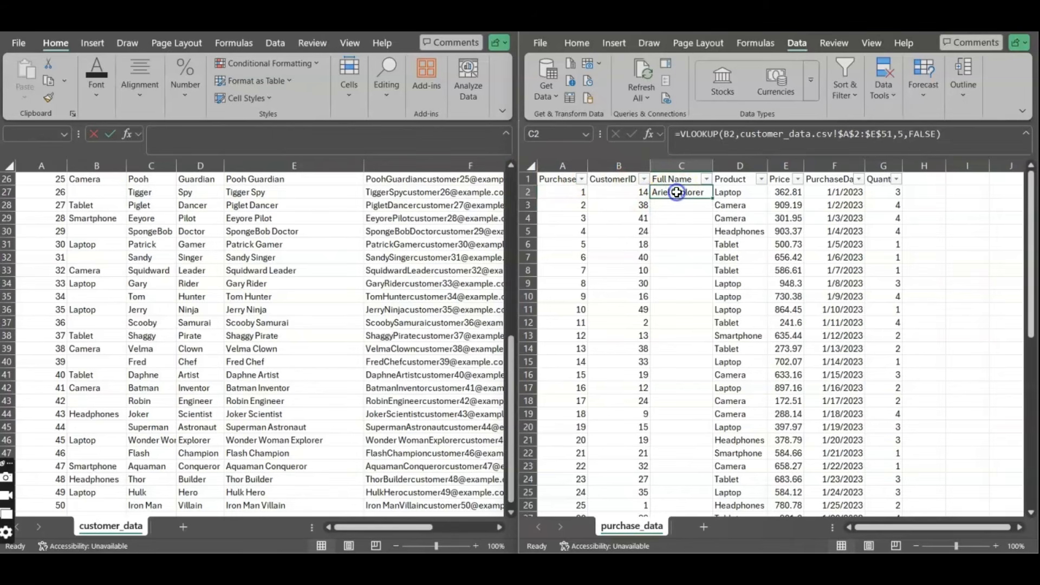
double_click(713, 199)
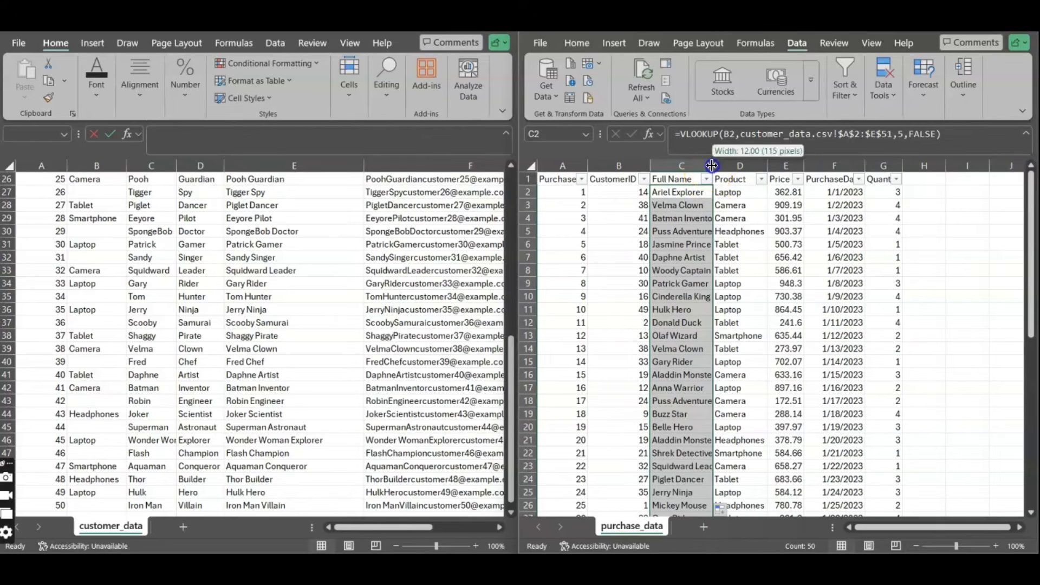
double_click(710, 166)
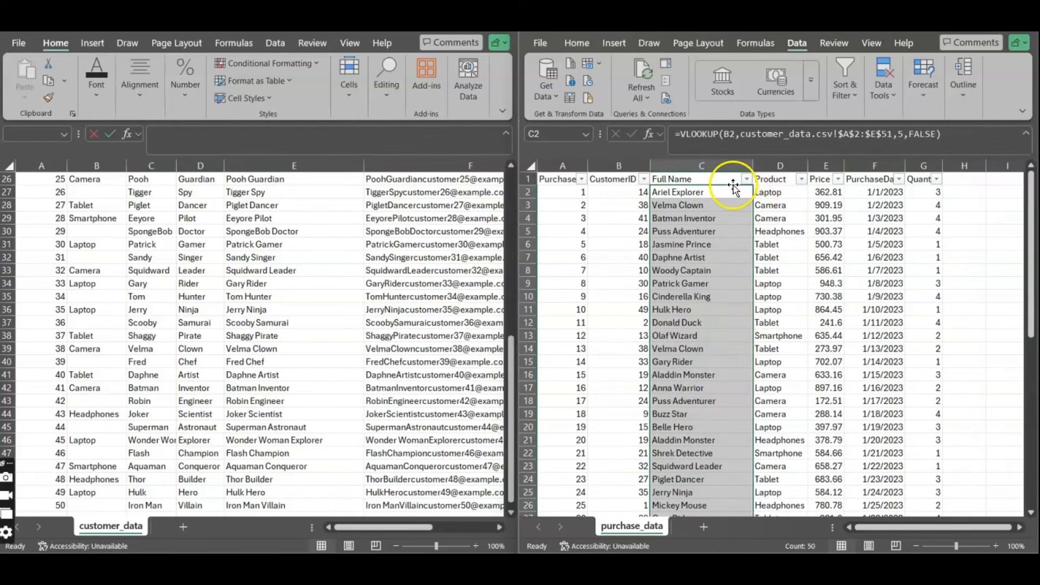
Replace the formulas in purchase_data's Full Name column with their values by copying column C and pasting values over it.
click(707, 166)
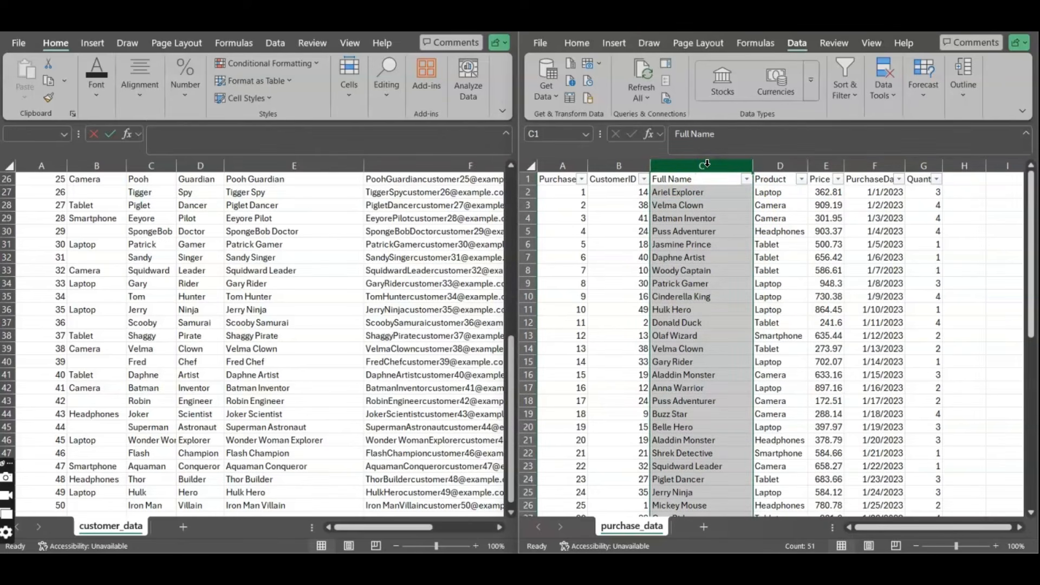
key(ctrl+c)
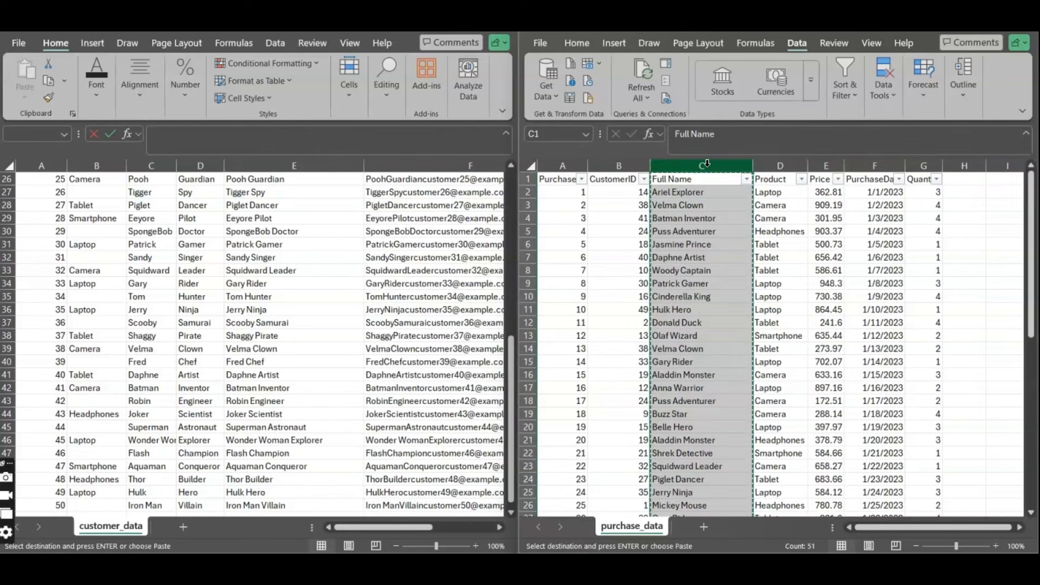
right_click(707, 165)
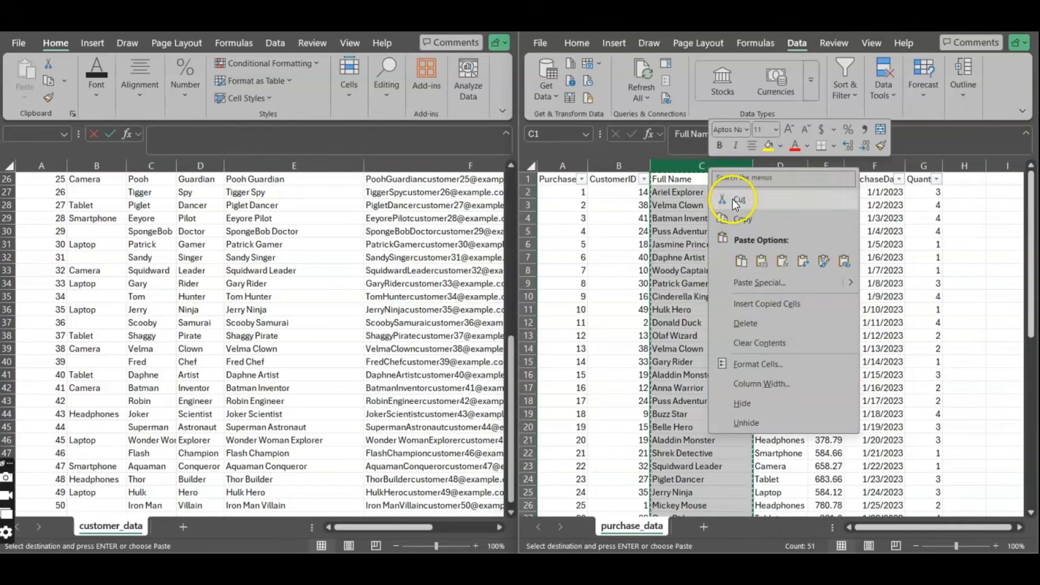
click(761, 261)
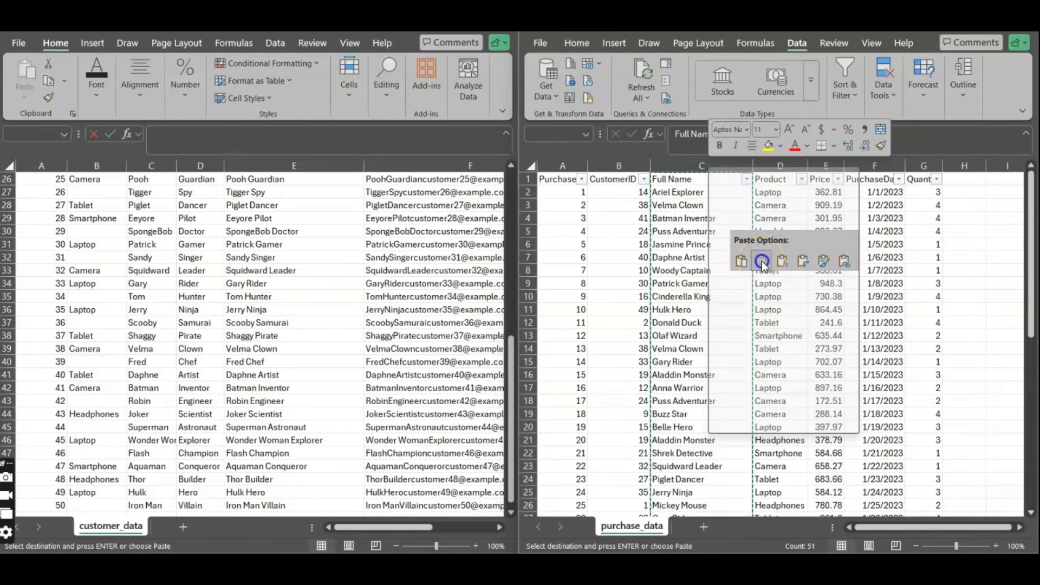
click(719, 223)
click(709, 193)
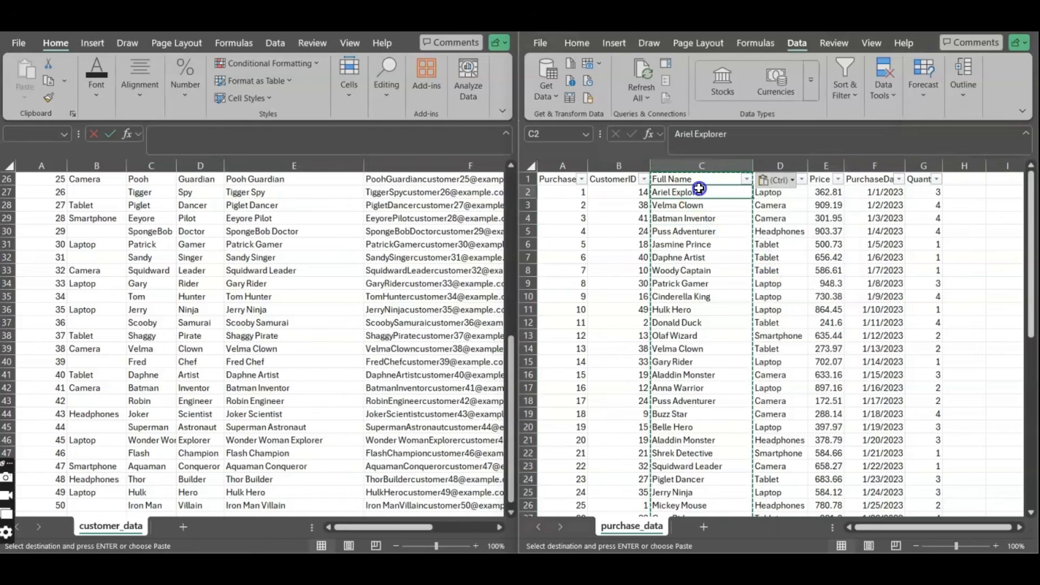
key(Escape)
click(726, 205)
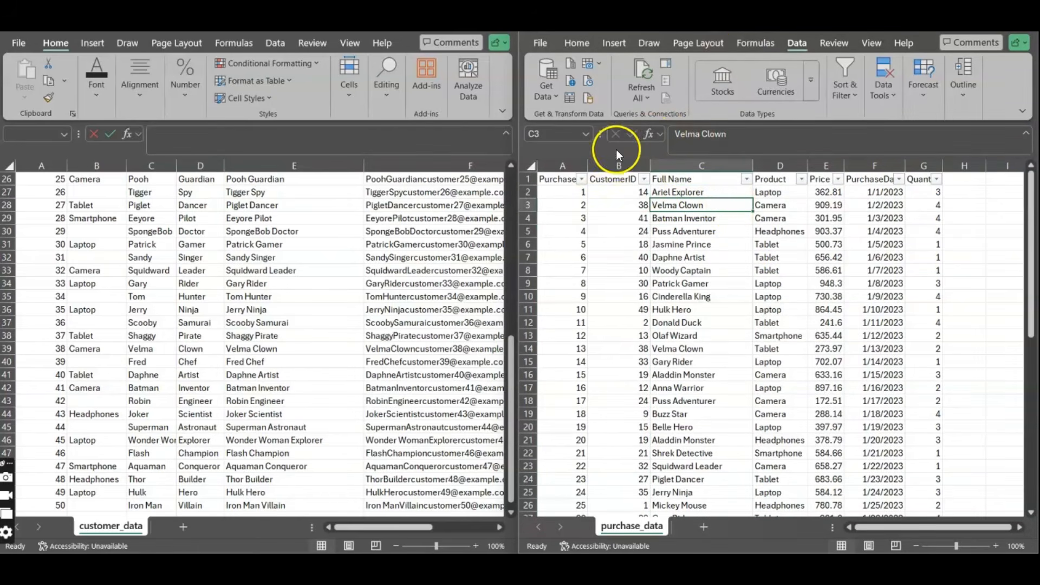
Check the pasted full names in purchase_data against the Full Name entries in the first rows of customer_data.
click(669, 179)
click(670, 191)
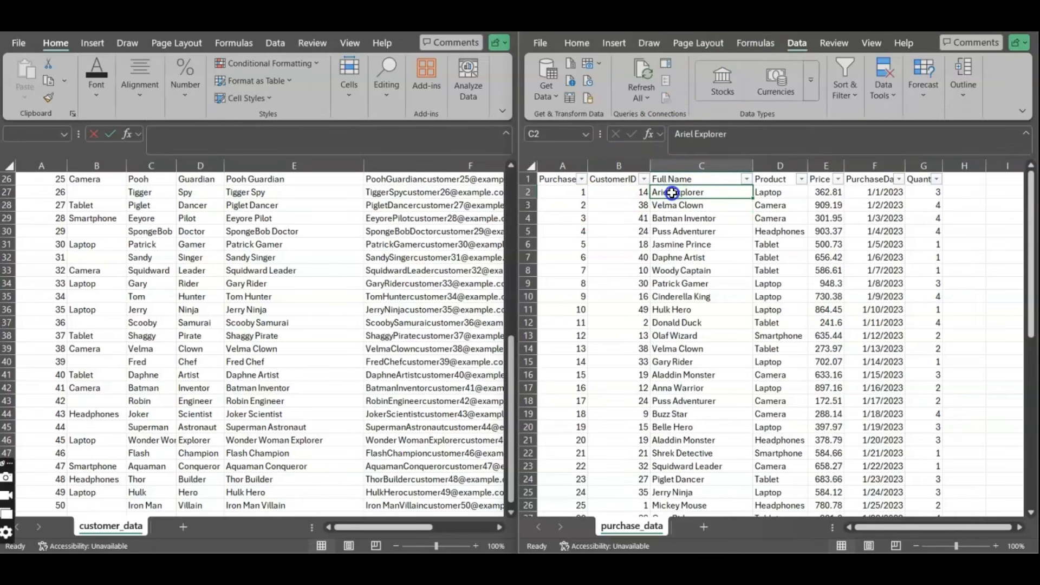
click(271, 256)
drag(512, 370, 506, 201)
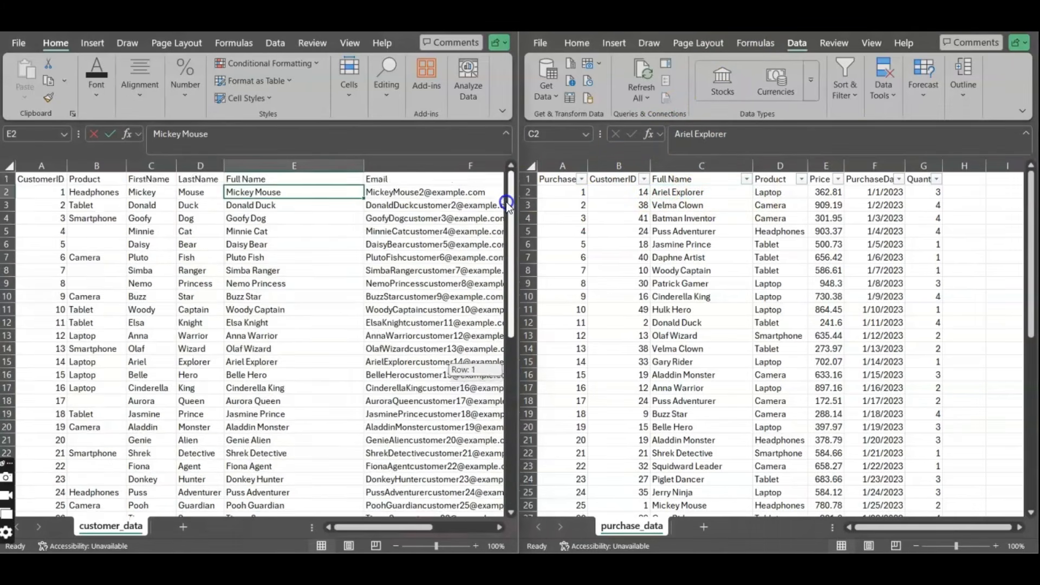
click(292, 204)
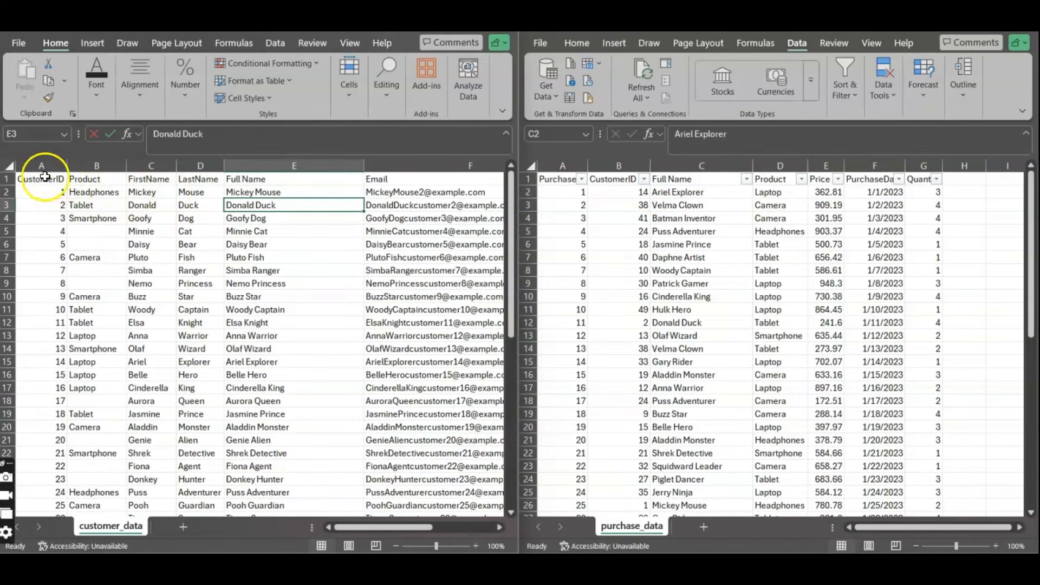